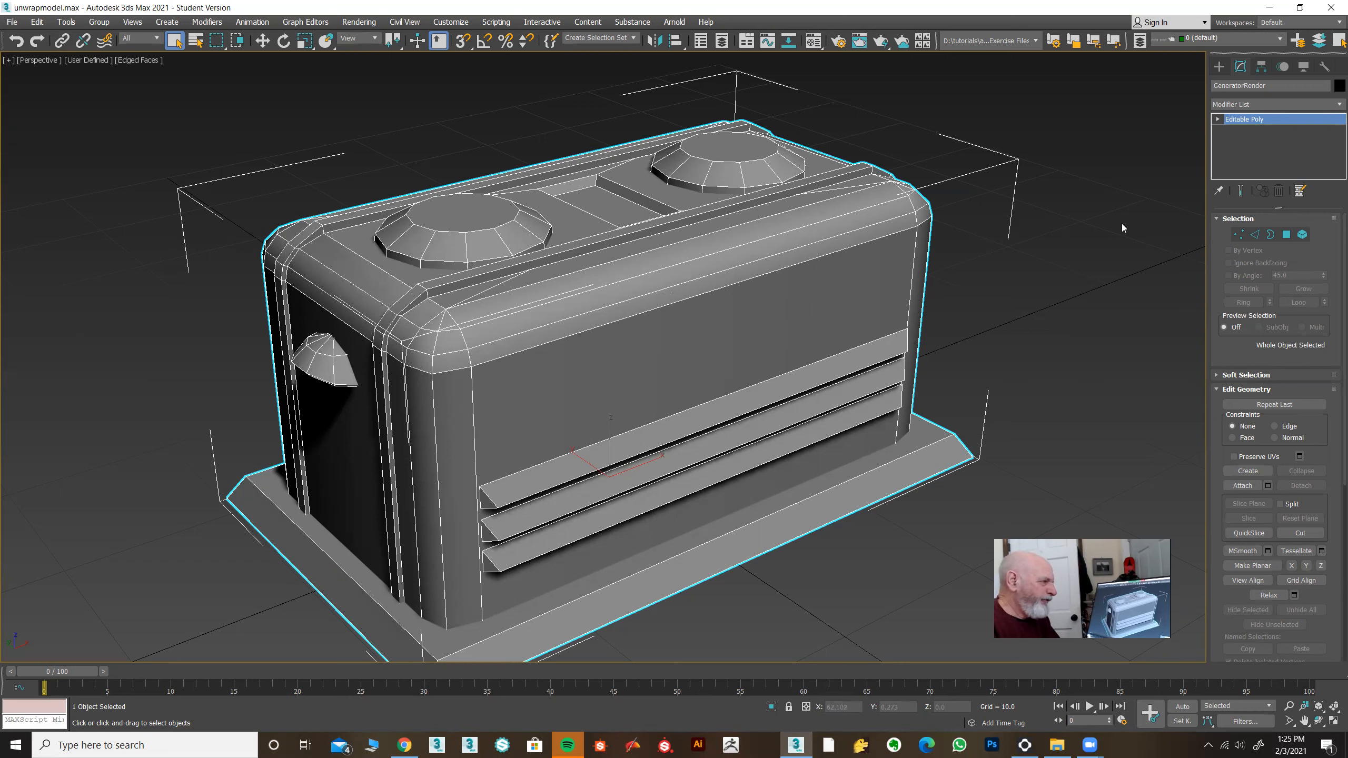
- Add an Unwrap UVW modifier to the generator model and expand its sub-object levels
left_click(1287, 105)
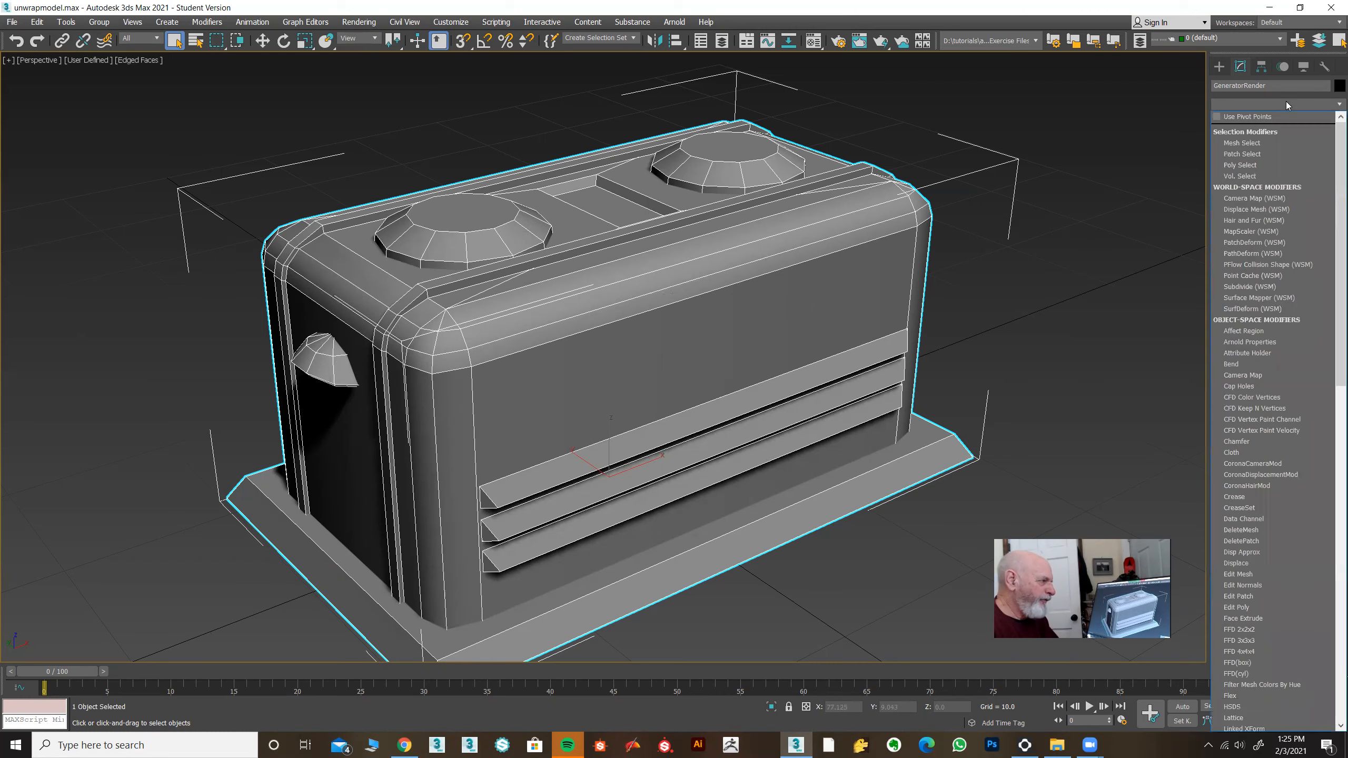
key("u")
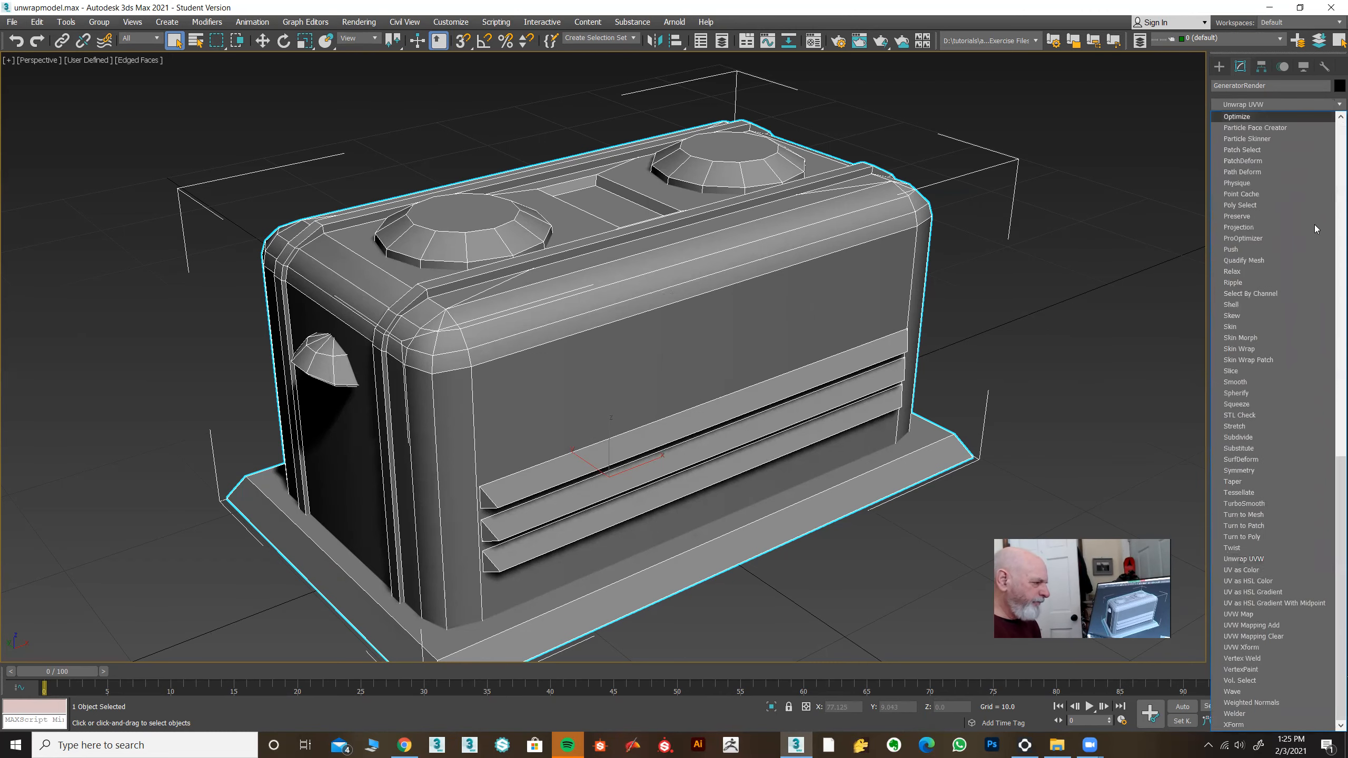
left_click(1239, 560)
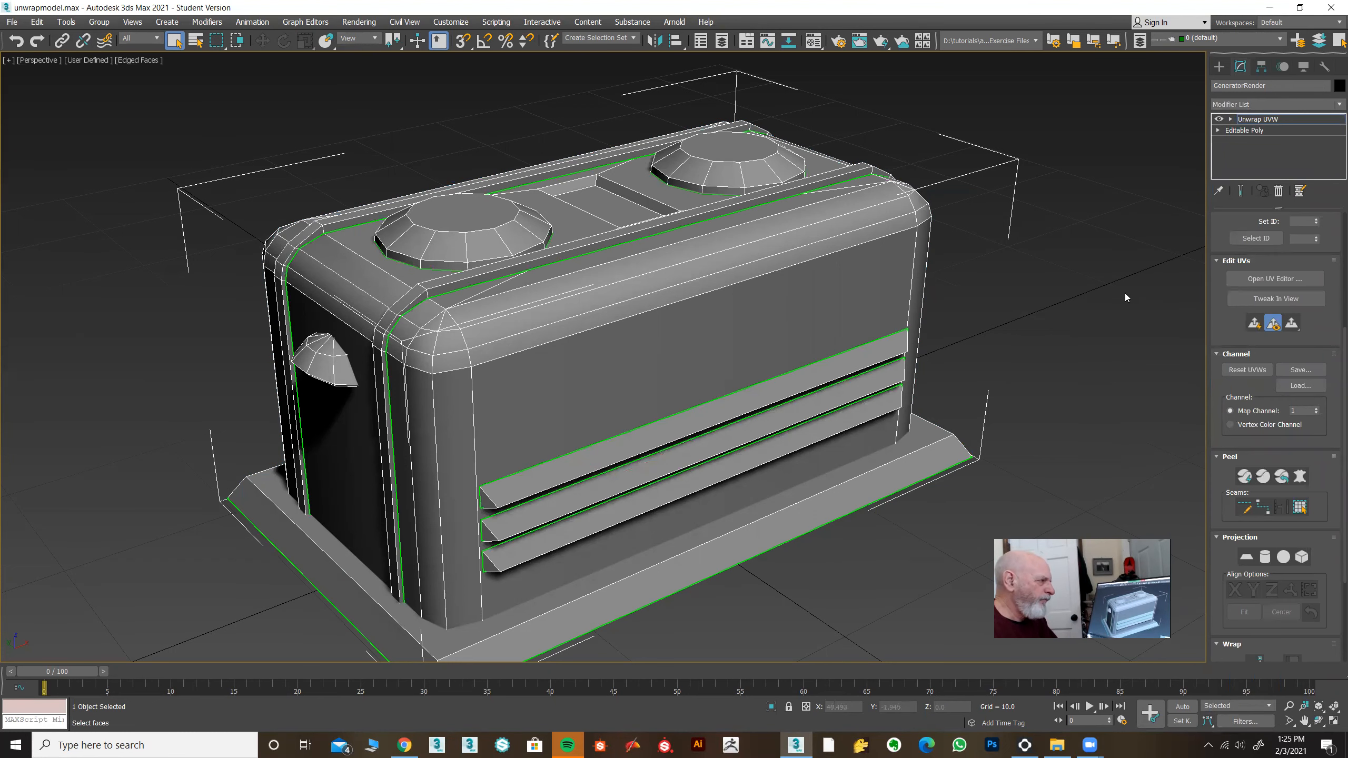
left_click(1230, 120)
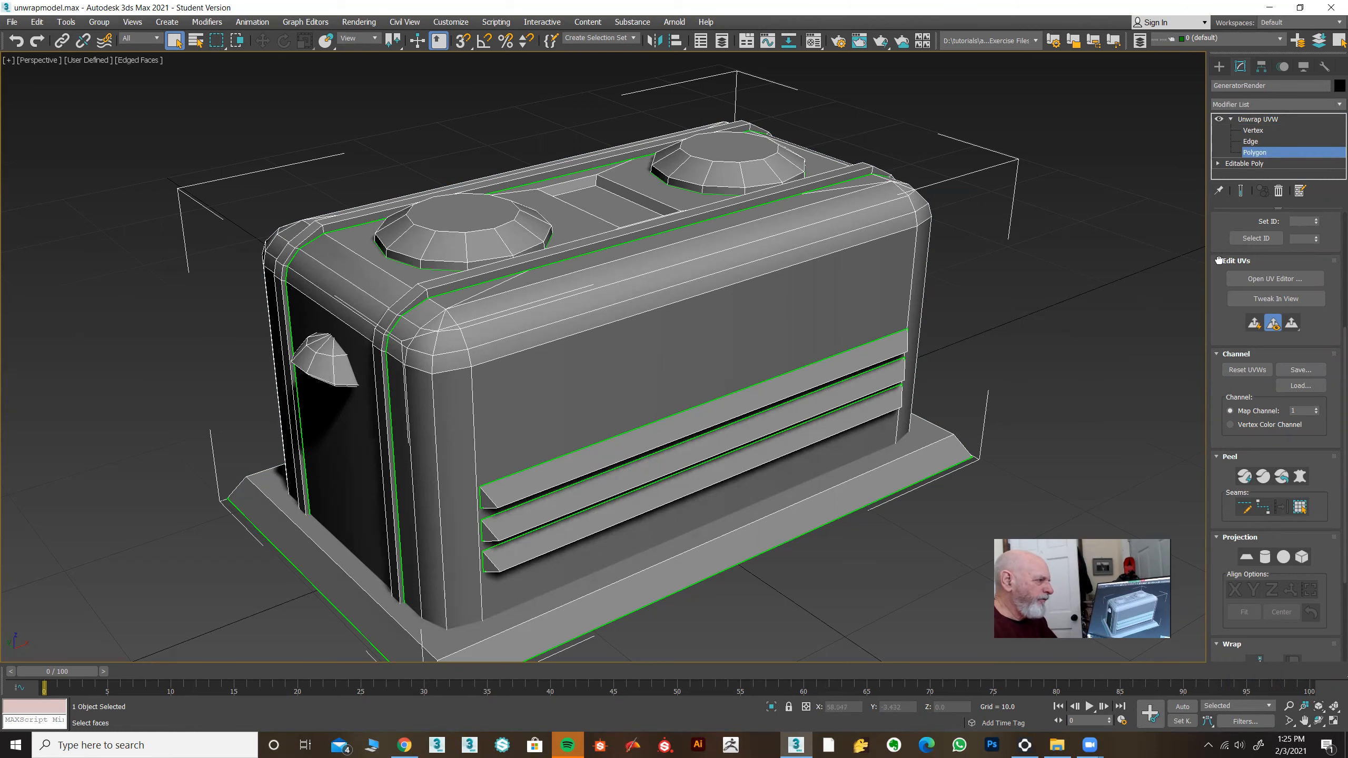
- Turn off Ignore Backfacing for the Unwrap UVW selection and select all polygons of the generator
scroll(1218, 259, "up", 4)
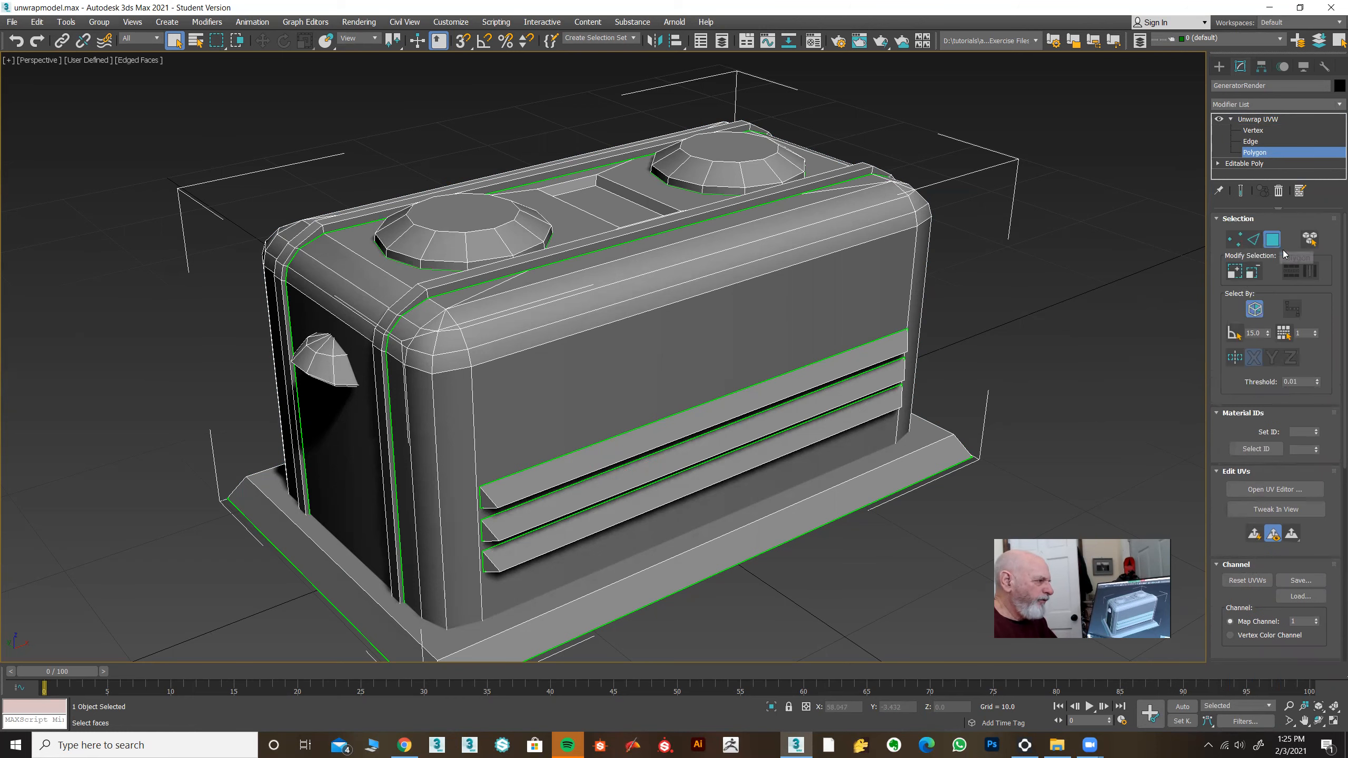
left_click(1256, 310)
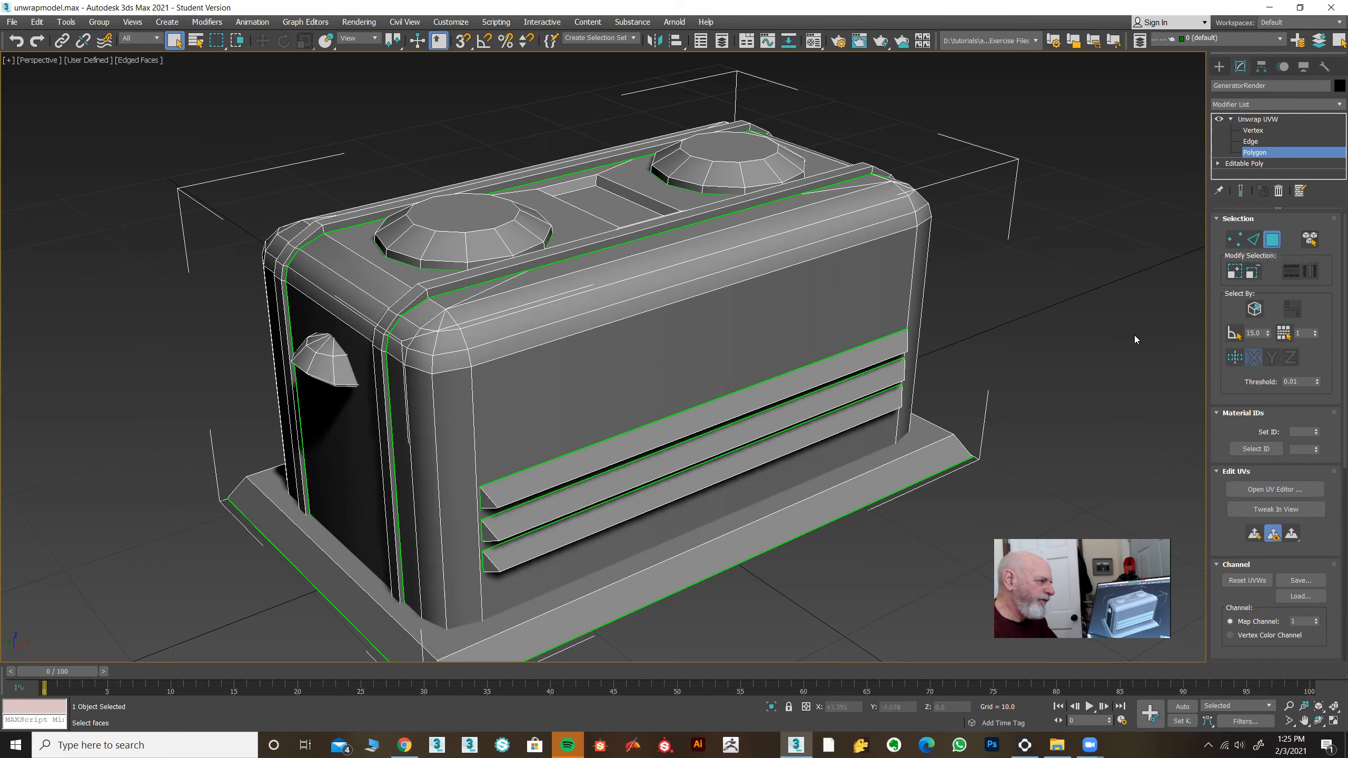
scroll(1093, 328, "down", 5)
left_click_drag(1053, 464, 1124, 538)
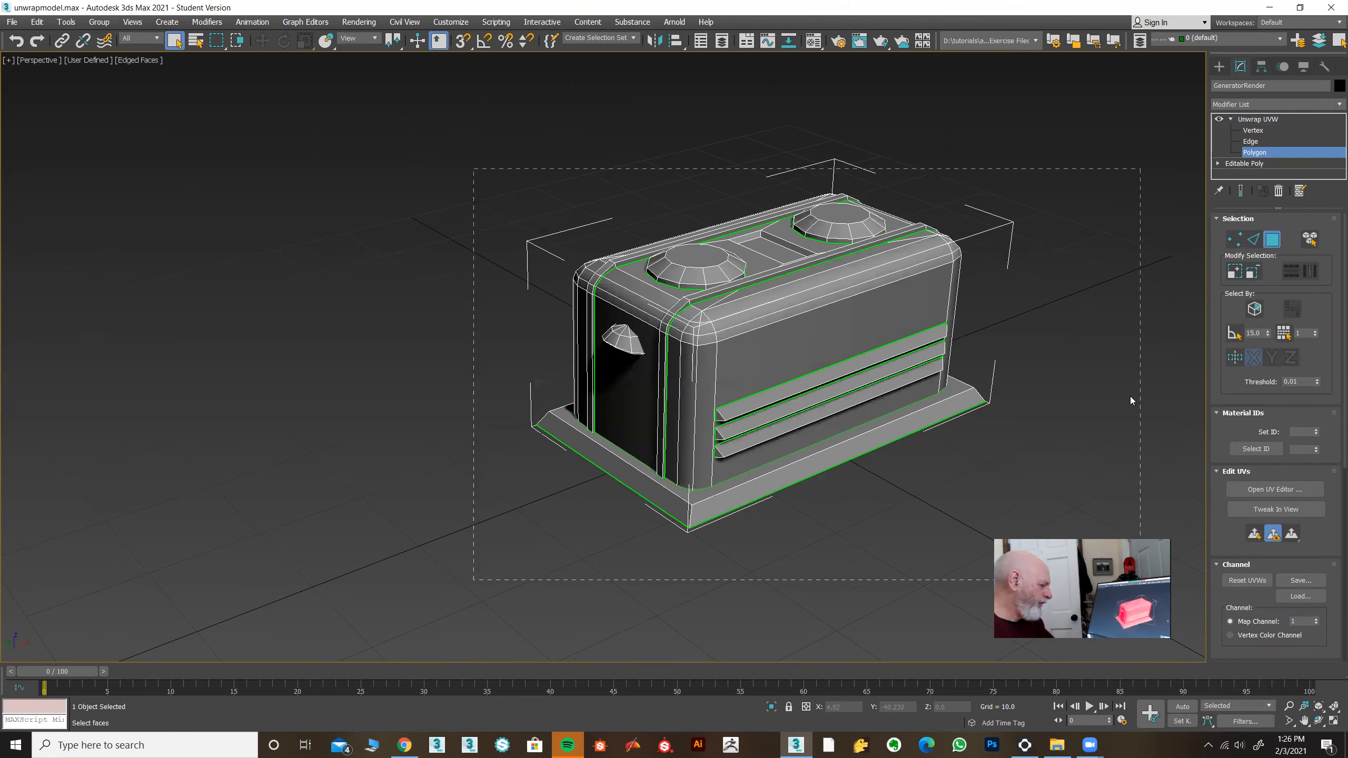
key("ctrl+a")
middle_click_drag(1018, 414, 912, 394, "alt")
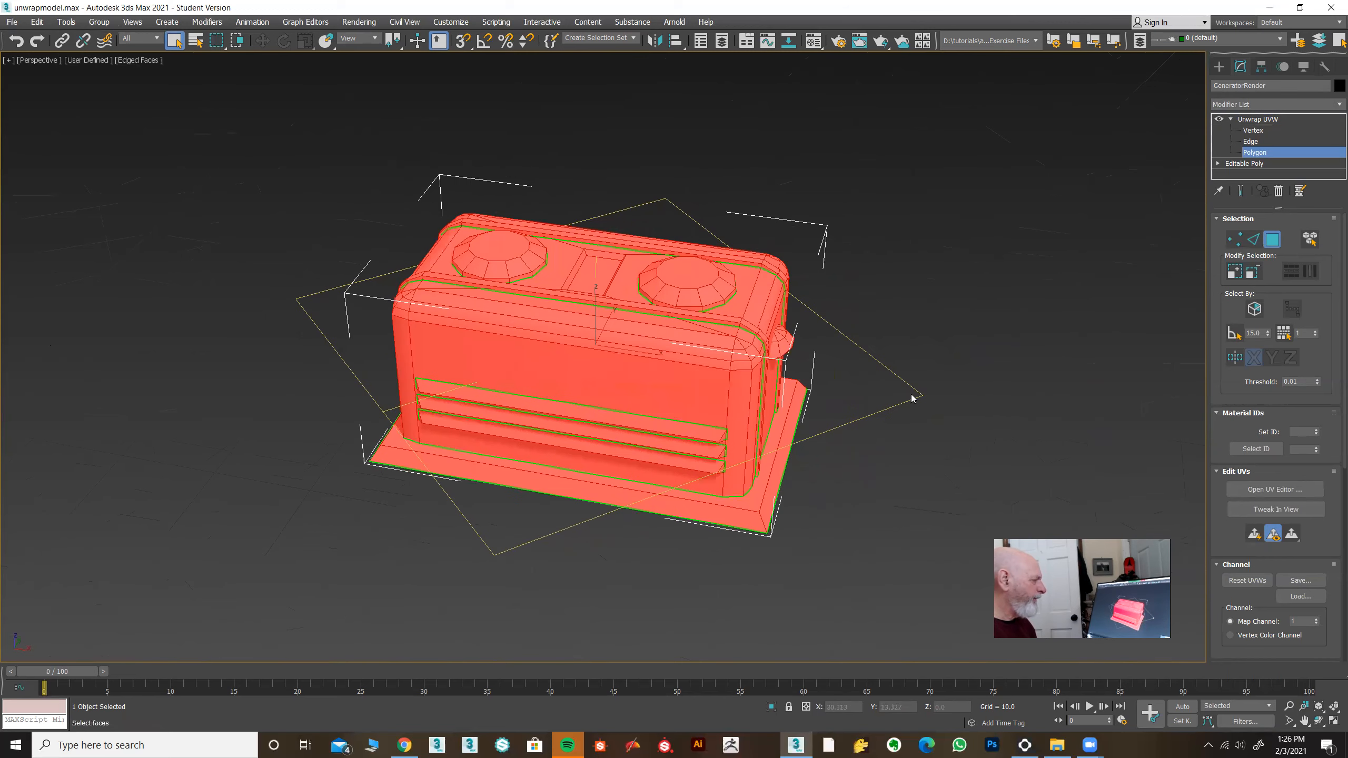
- Open the UV editor, reposition its window and enlarge it to give the UV layout more room
left_click(1253, 487)
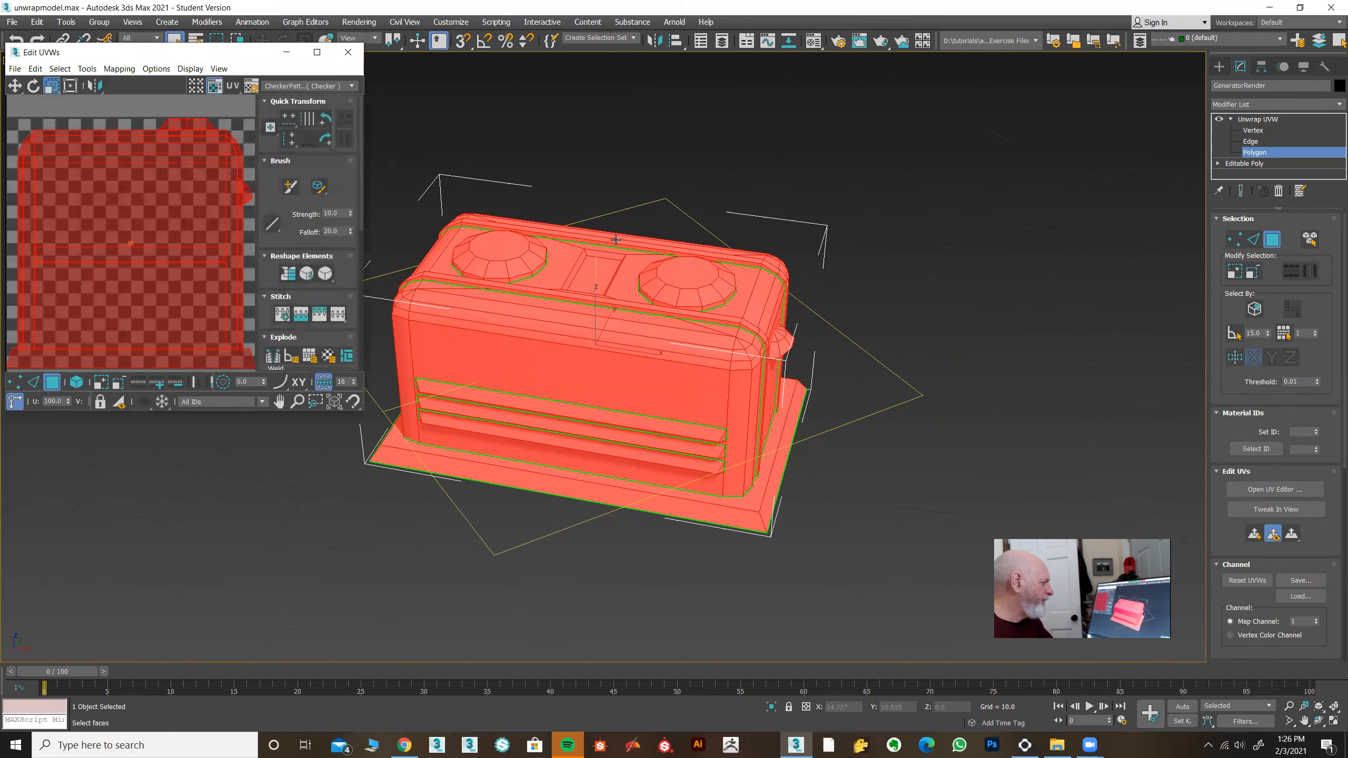
left_click_drag(226, 55, 259, 57)
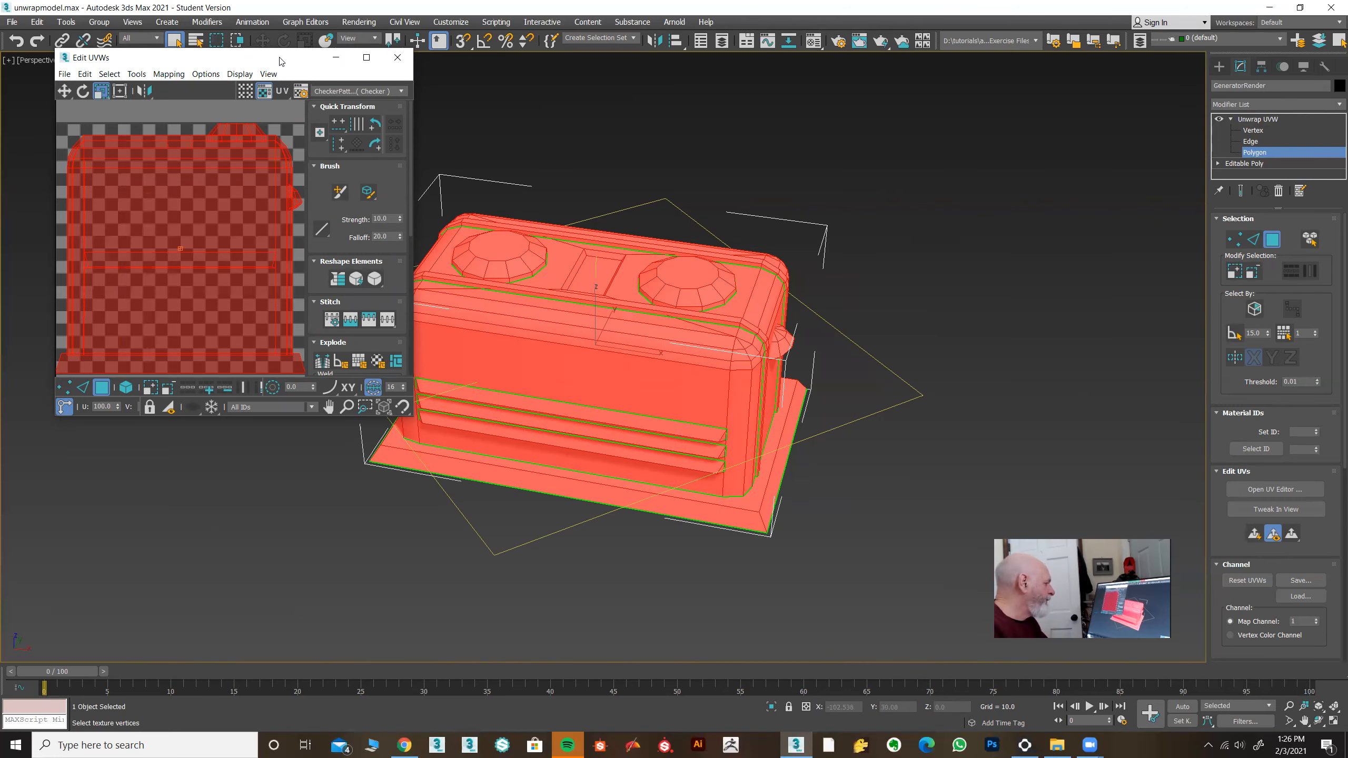
left_click_drag(280, 61, 408, 52)
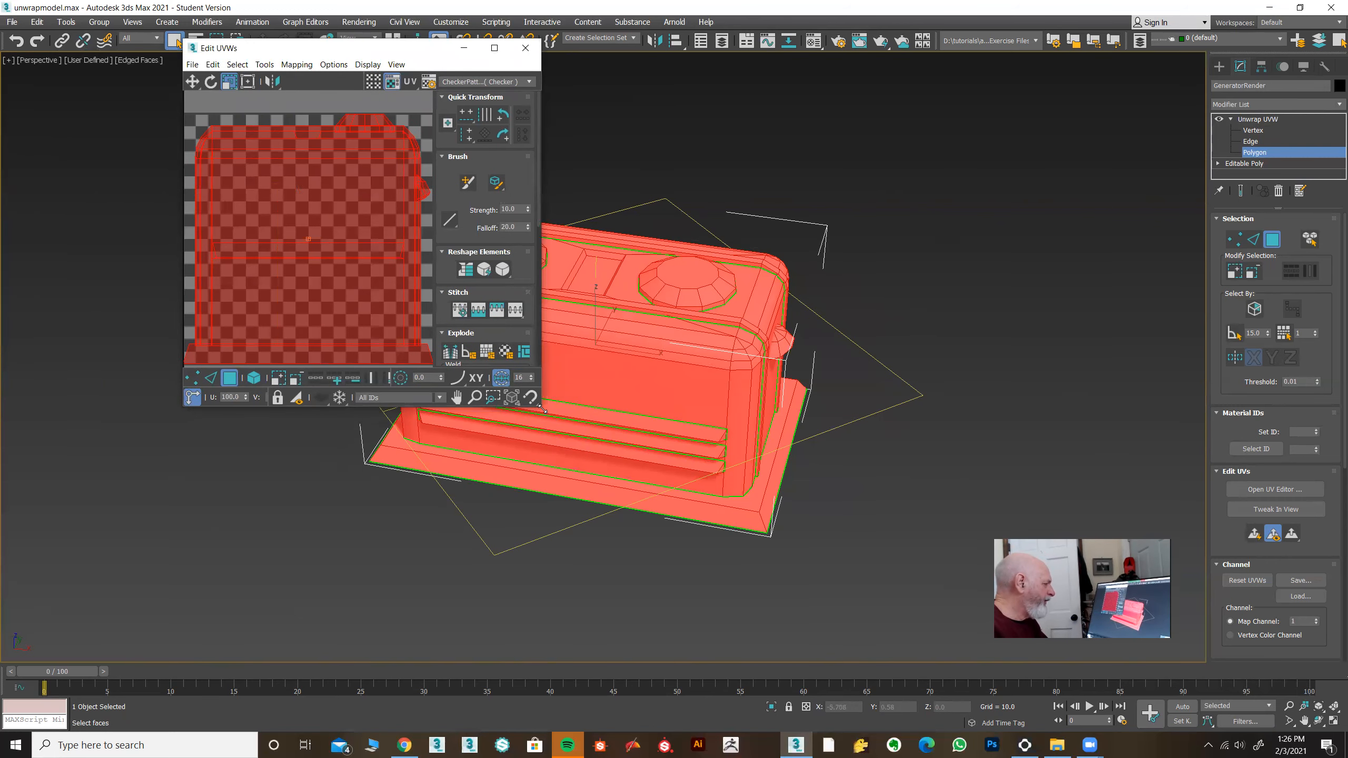
left_click_drag(543, 408, 902, 596)
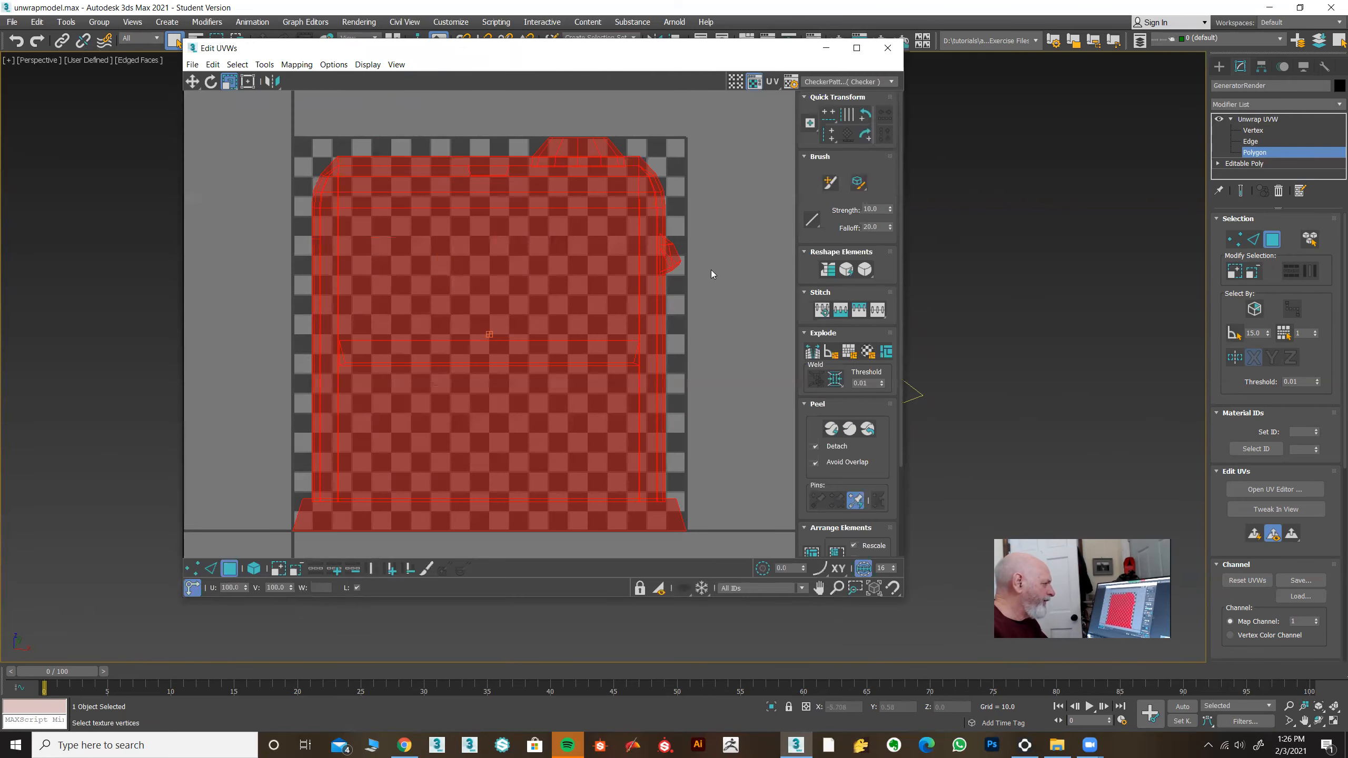
- Move all the generator's UVs off the checker tile into the empty space to its left
scroll(706, 279, "down", 2)
scroll(714, 275, "down", 2)
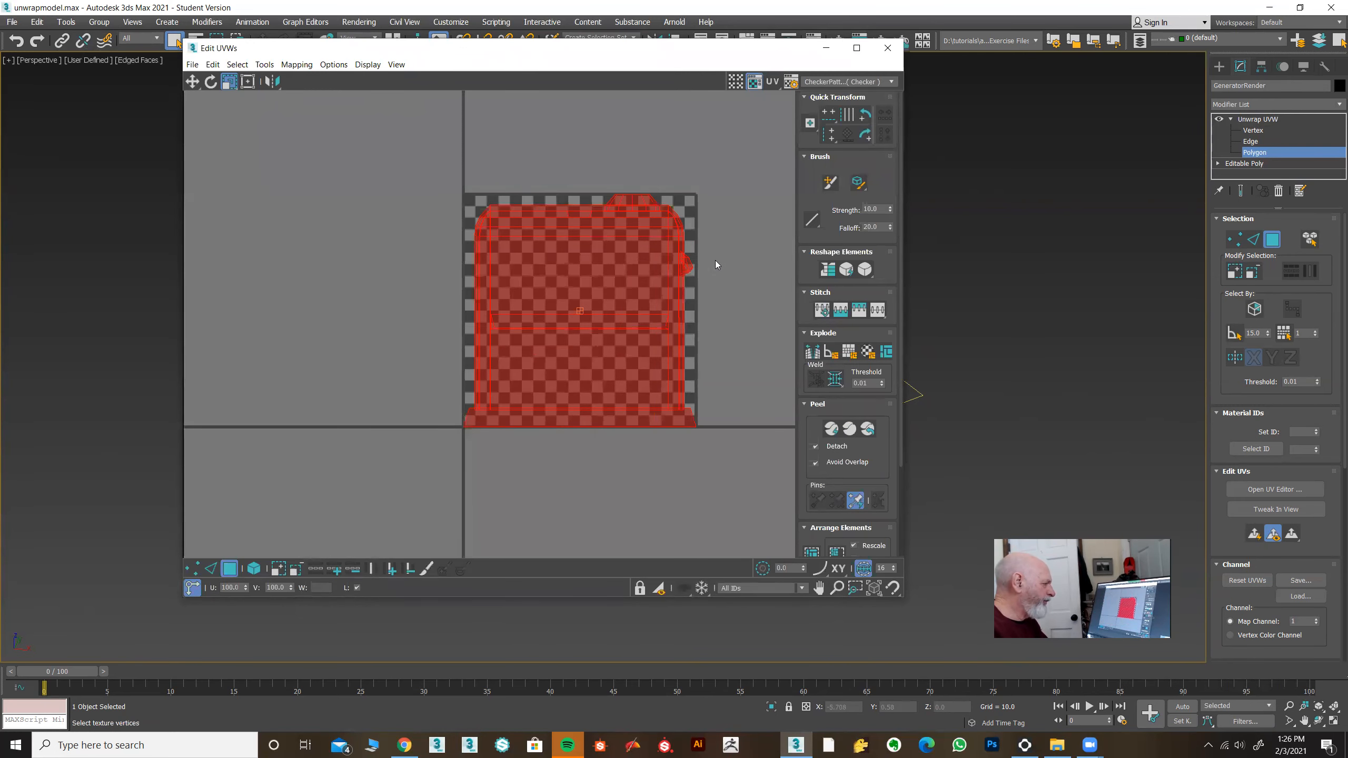
left_click(631, 275)
left_click(193, 81)
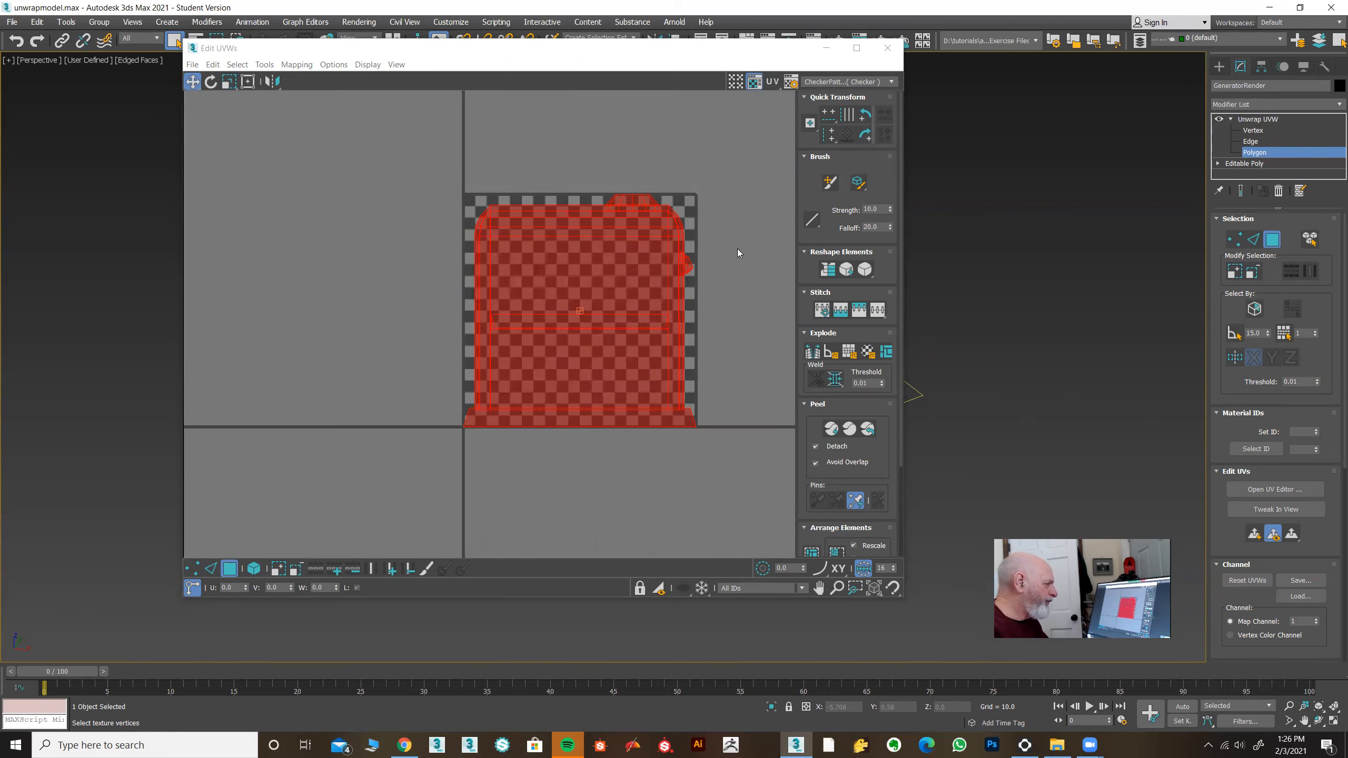
left_click_drag(608, 251, 279, 334)
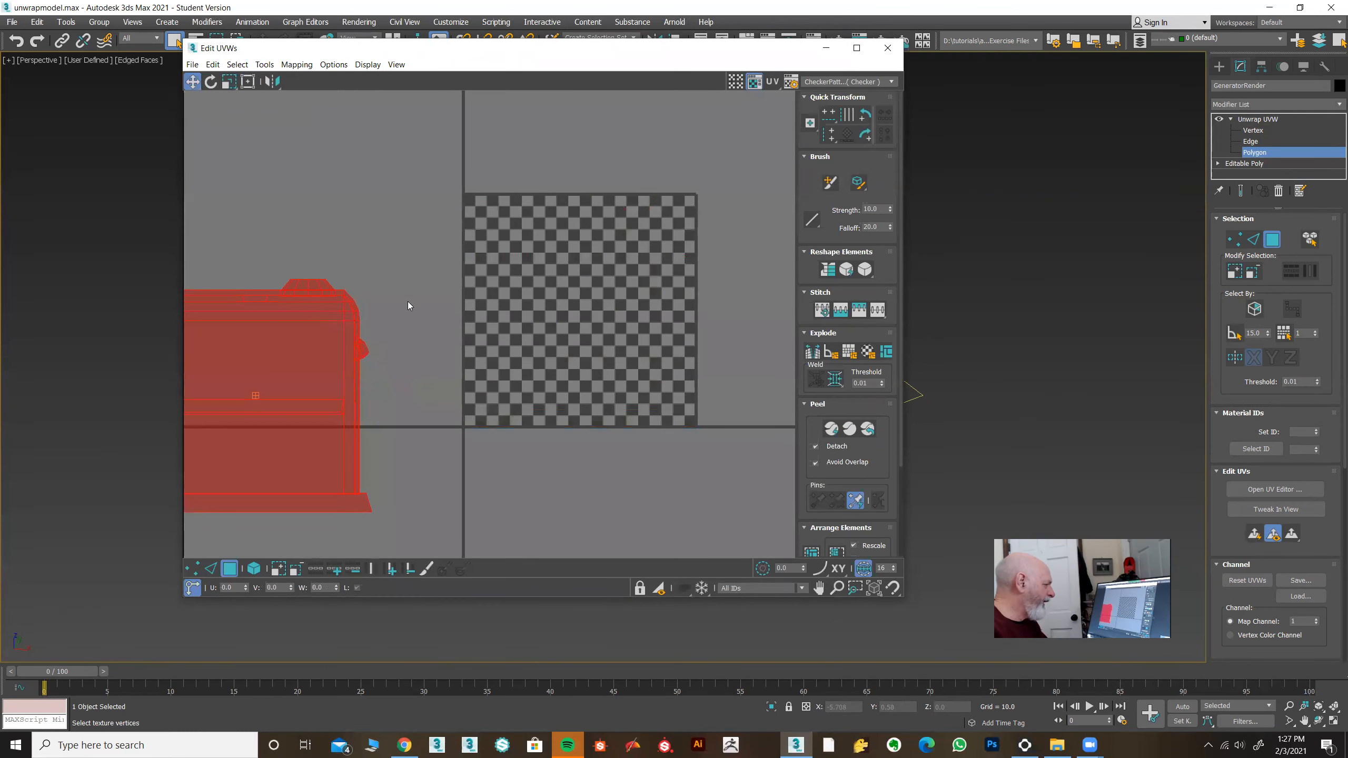
scroll(407, 302, "down", 3)
middle_click_drag(408, 302, 424, 280)
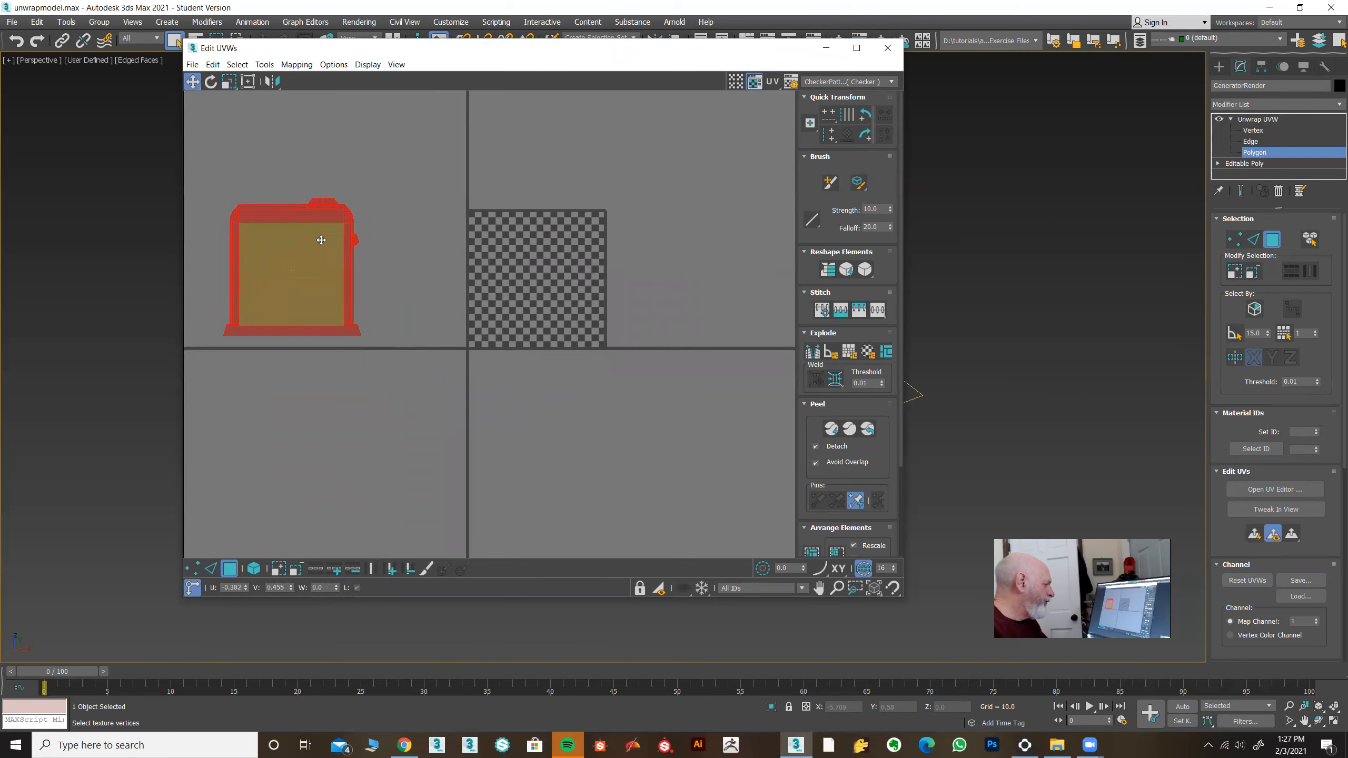
left_click_drag(322, 240, 318, 232)
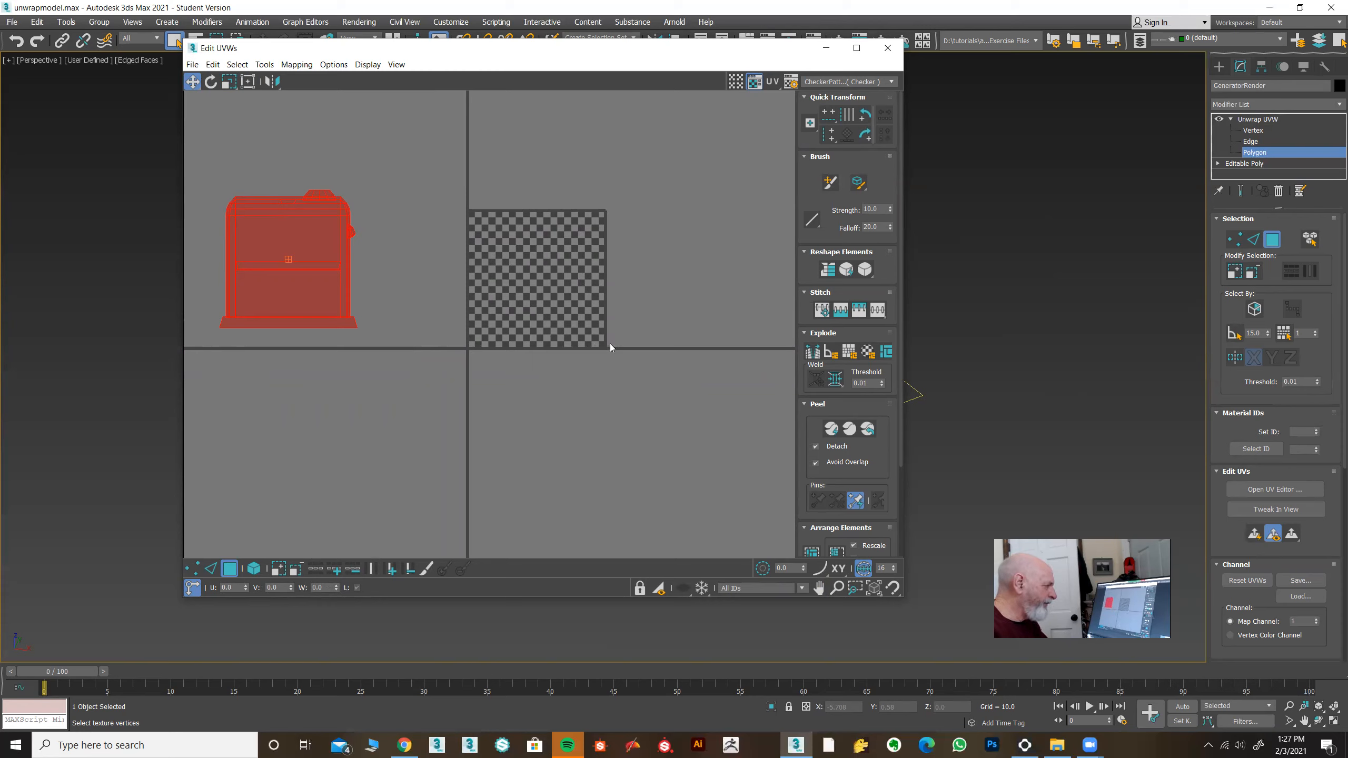
scroll(525, 275, "up", 2)
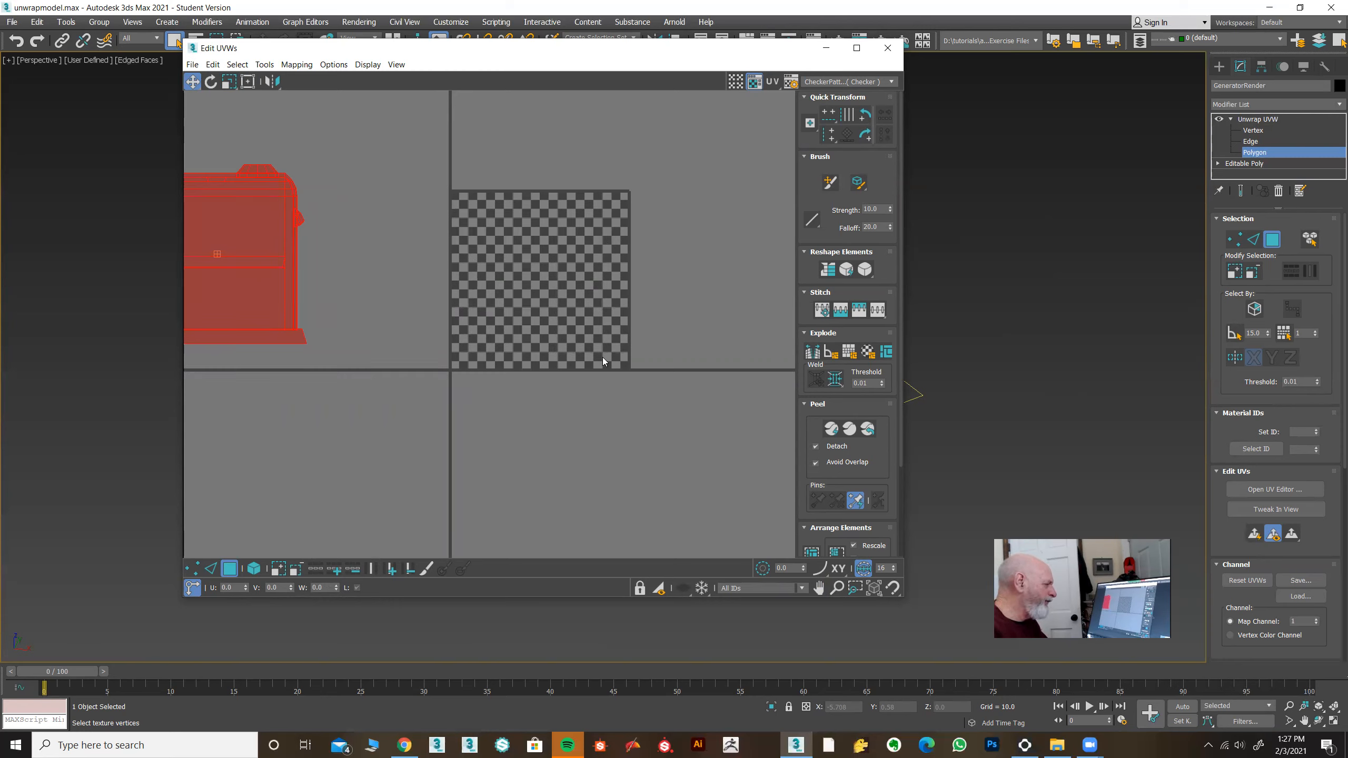
scroll(603, 358, "down", 3)
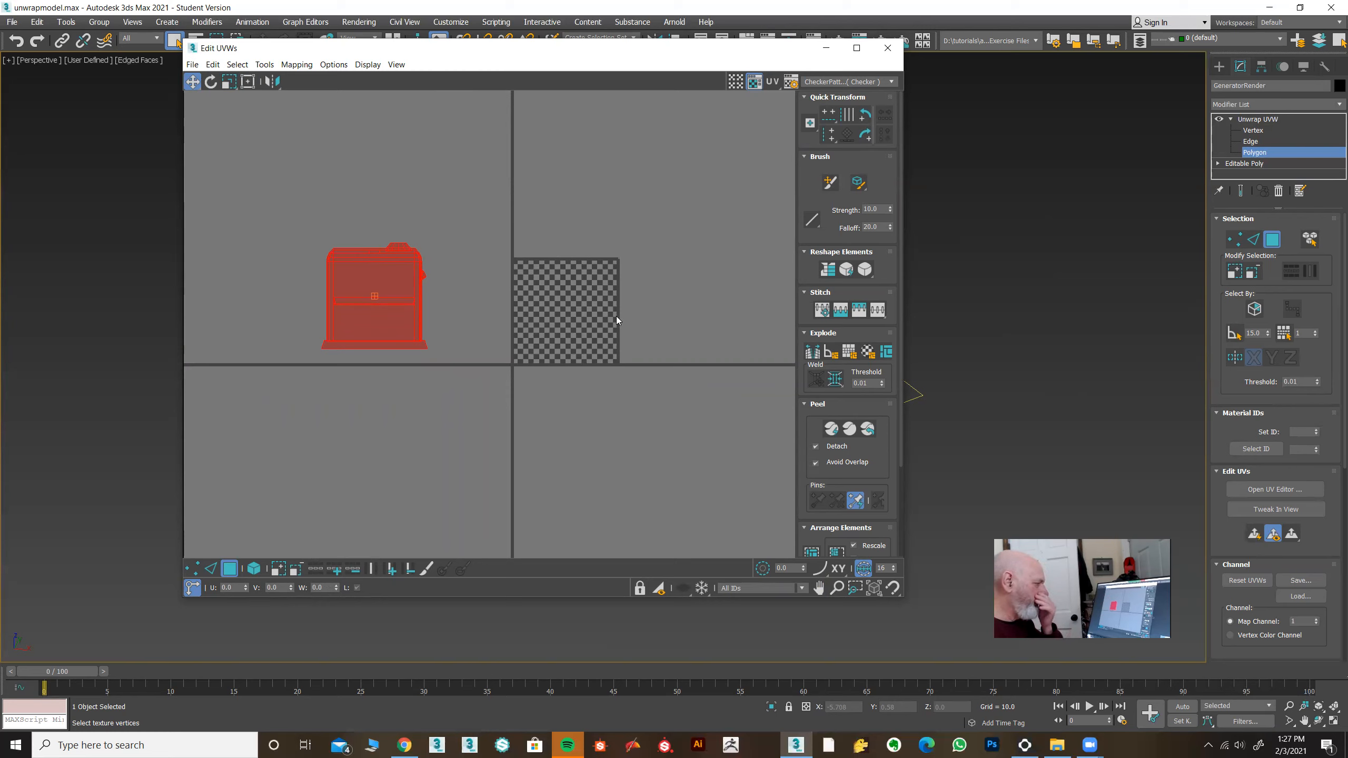
middle_click_drag(556, 339, 524, 320)
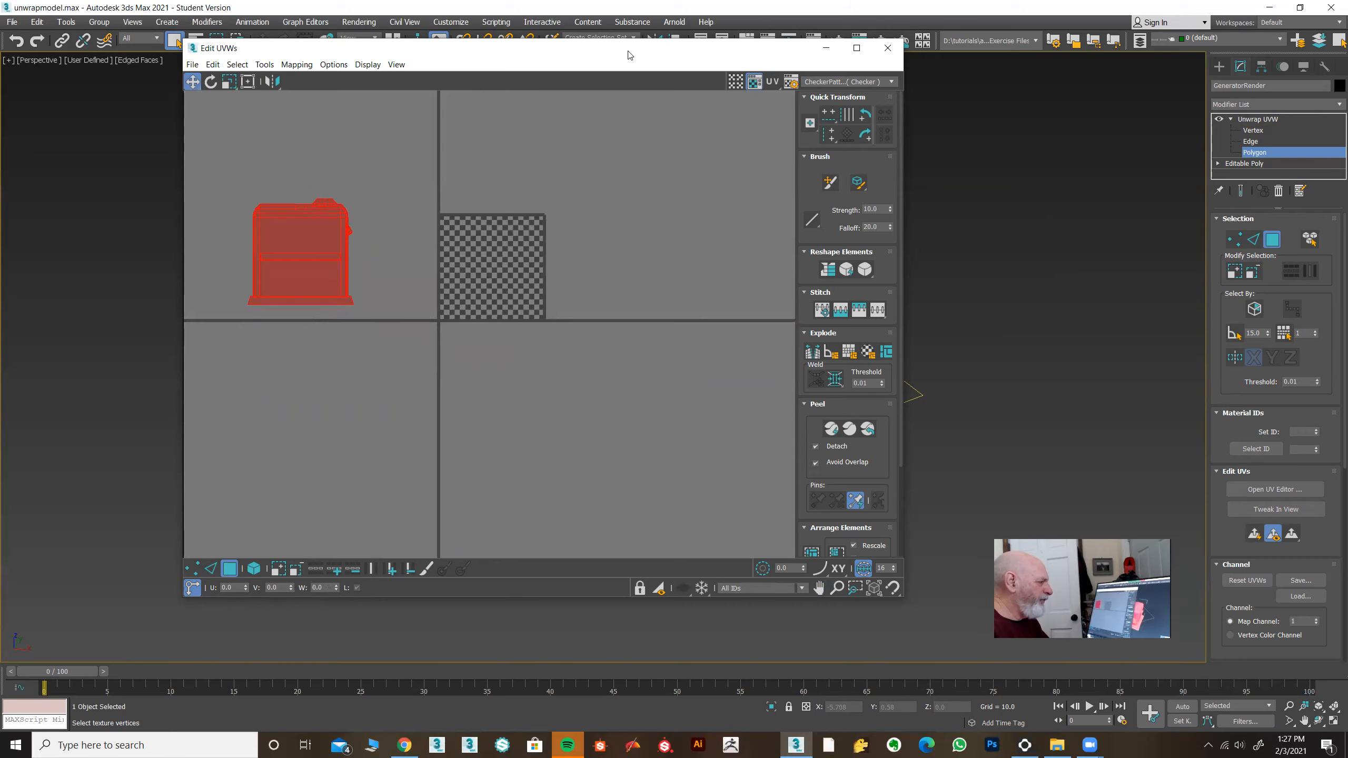
- Move the UV editor clear of the model and select the recessed floor polygon between the two domes on the roof
left_click_drag(647, 57, 371, 100)
middle_click_drag(931, 375, 645, 309, "alt")
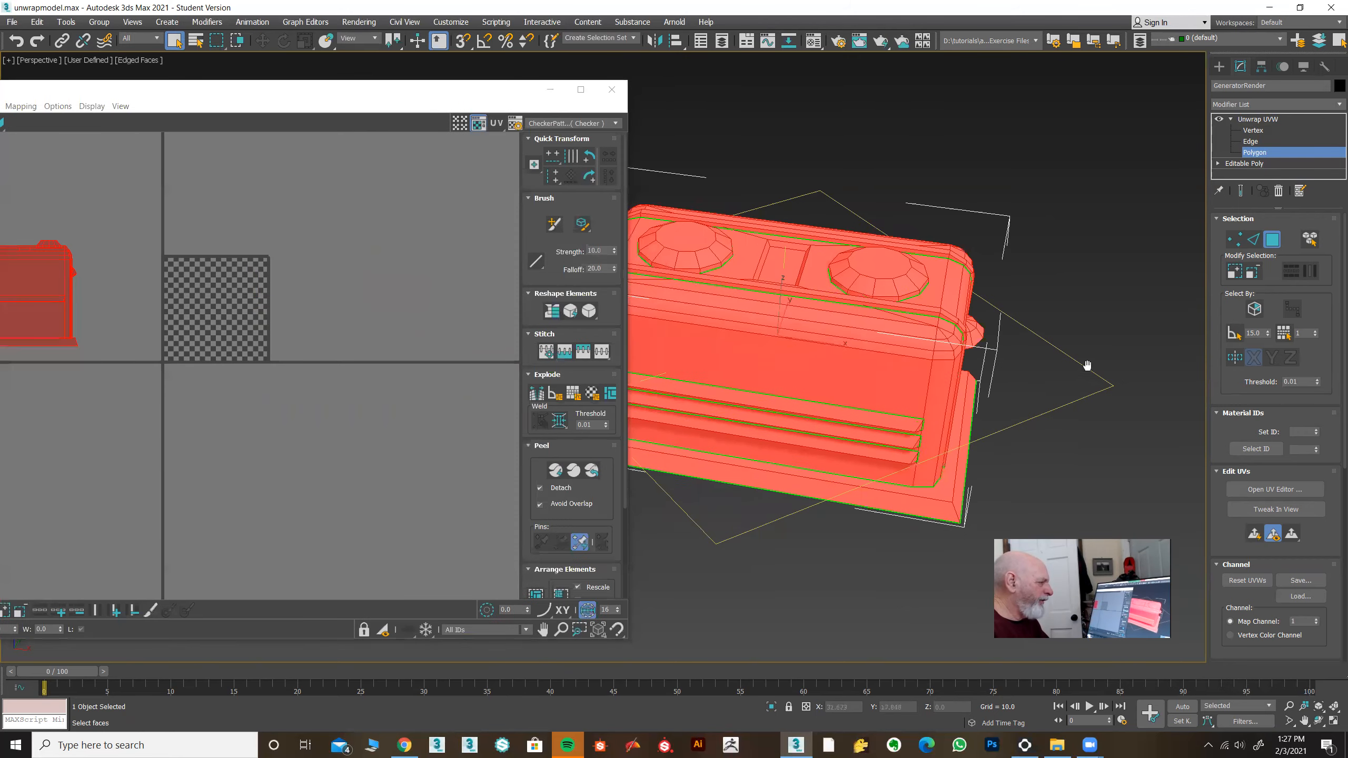
left_click(776, 264)
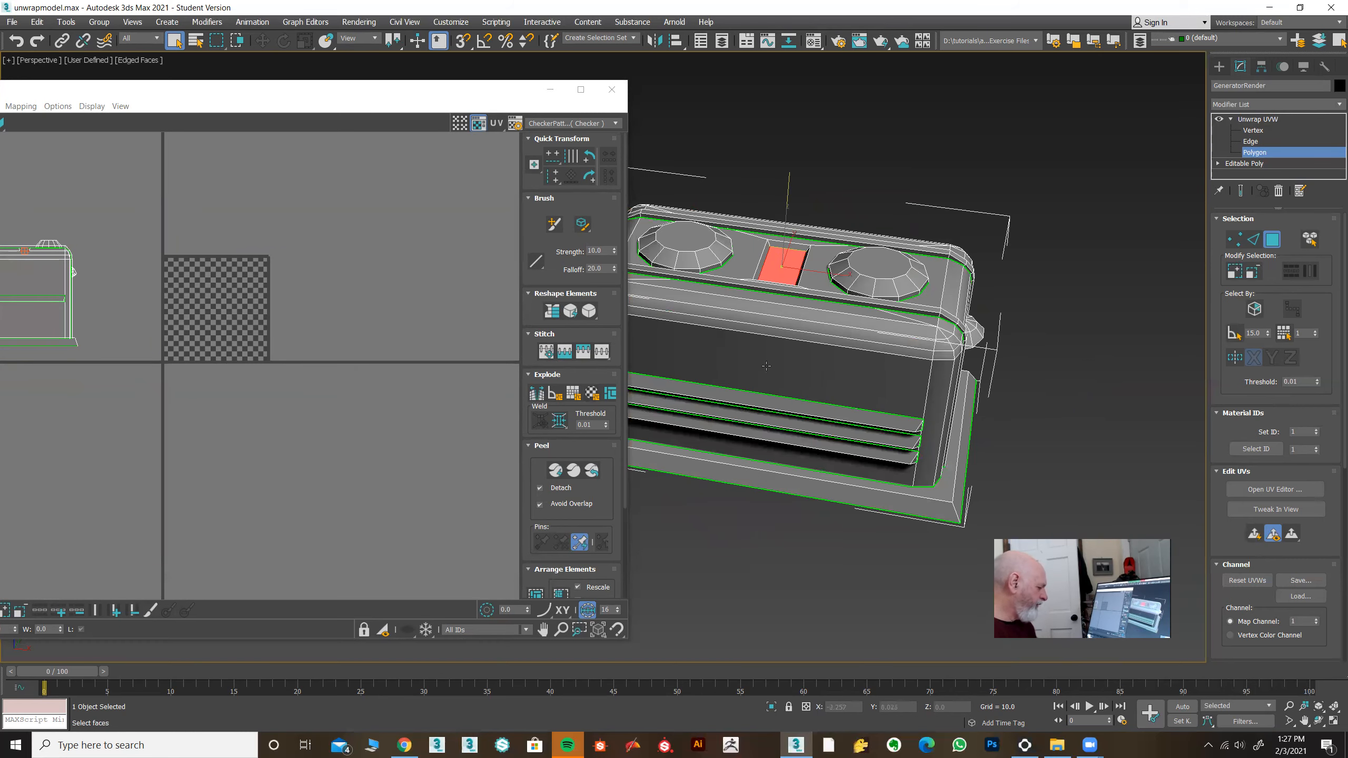
middle_click_drag(768, 368, 670, 260, "alt")
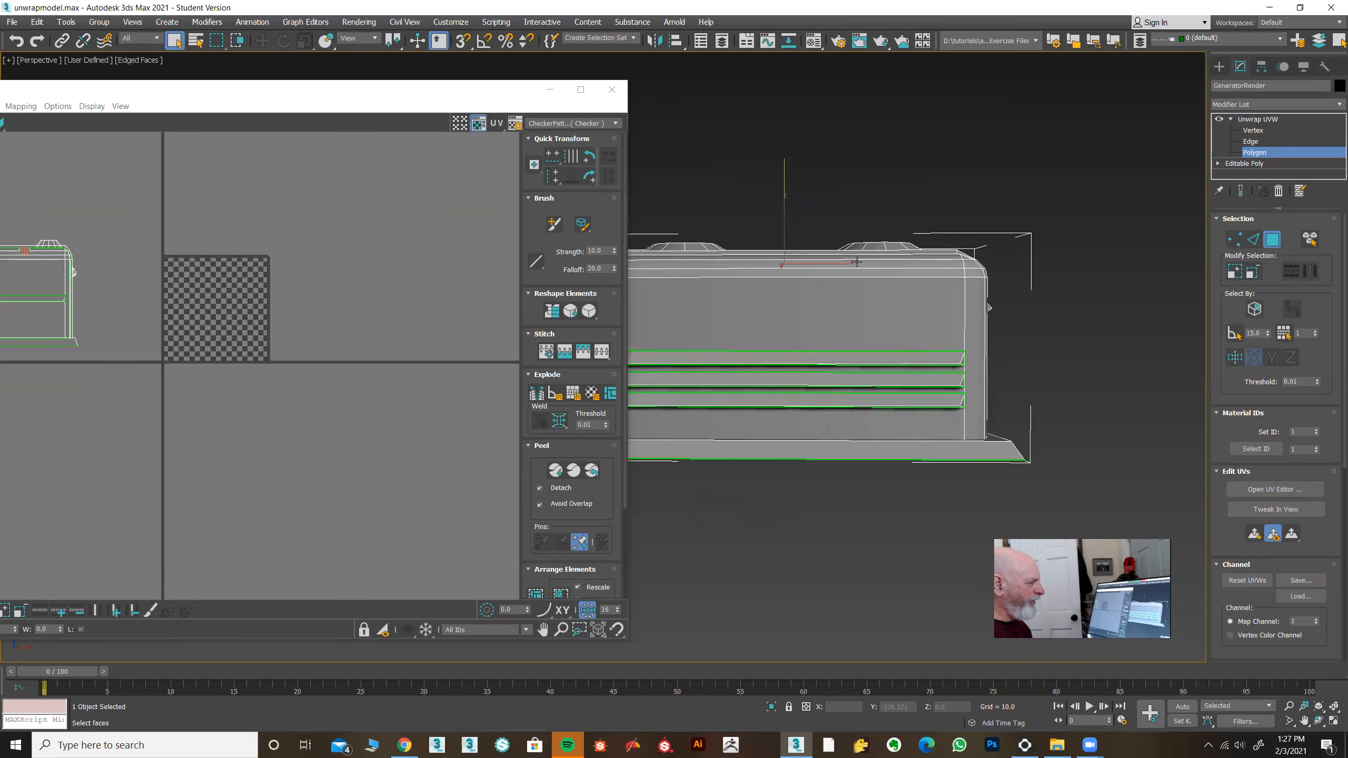
middle_click_drag(857, 262, 906, 357, "alt")
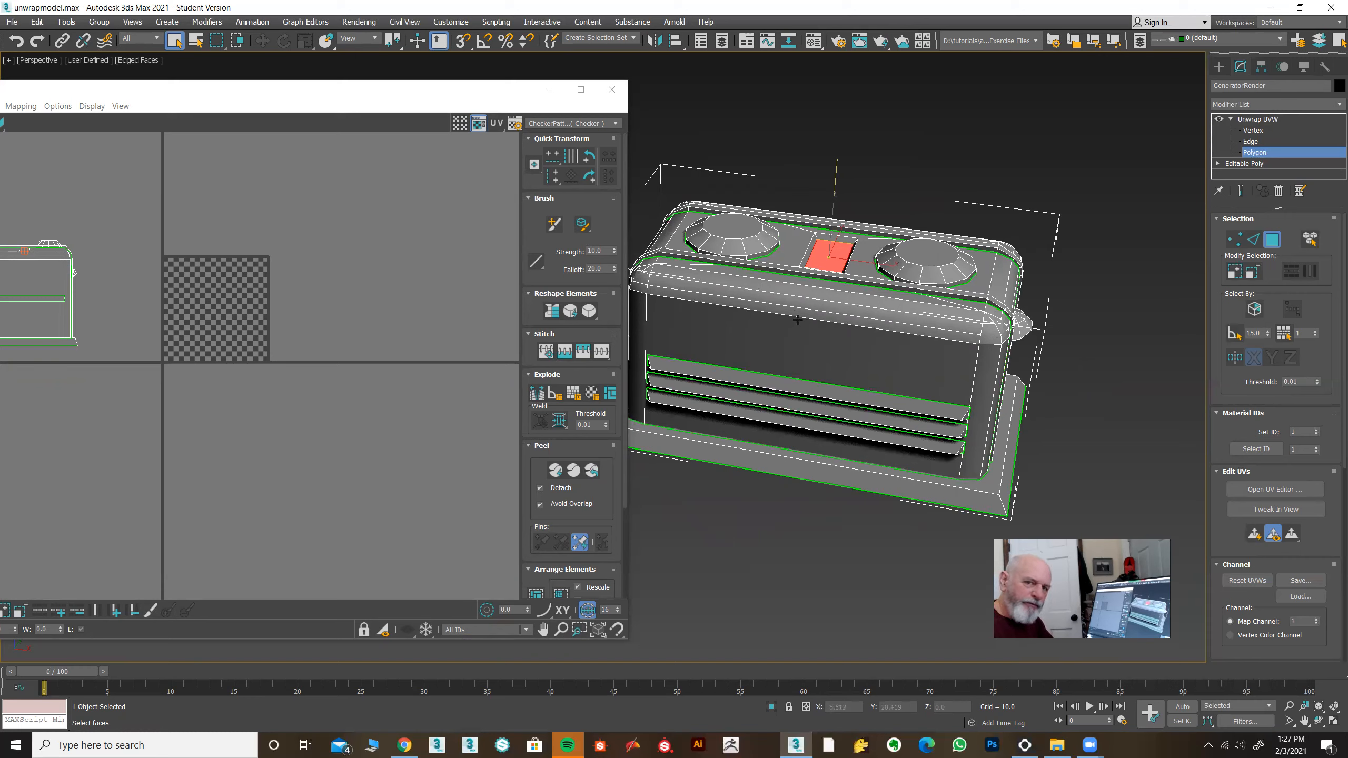
middle_click_drag(958, 310, 1054, 300)
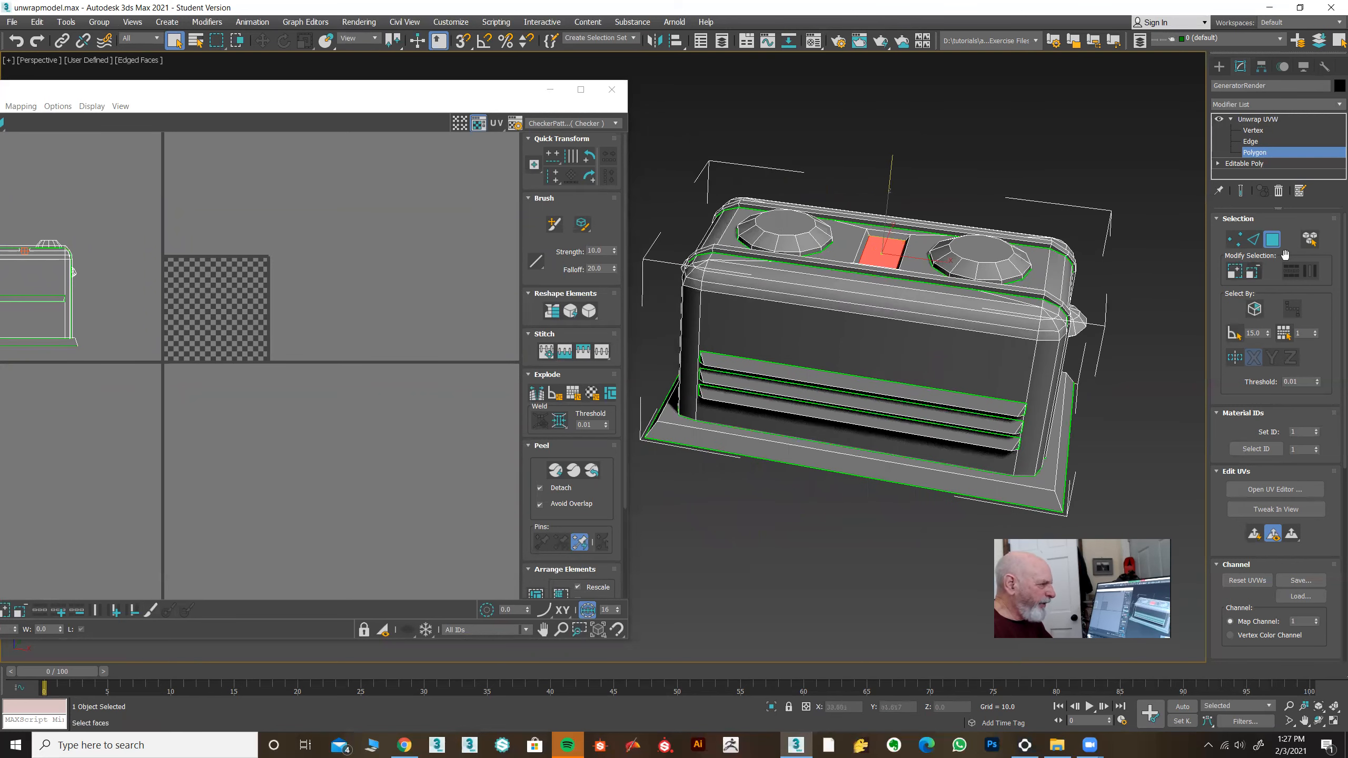
- Grow the polygon selection four times to cover the roof and its rounded upper edges
left_click(1235, 271)
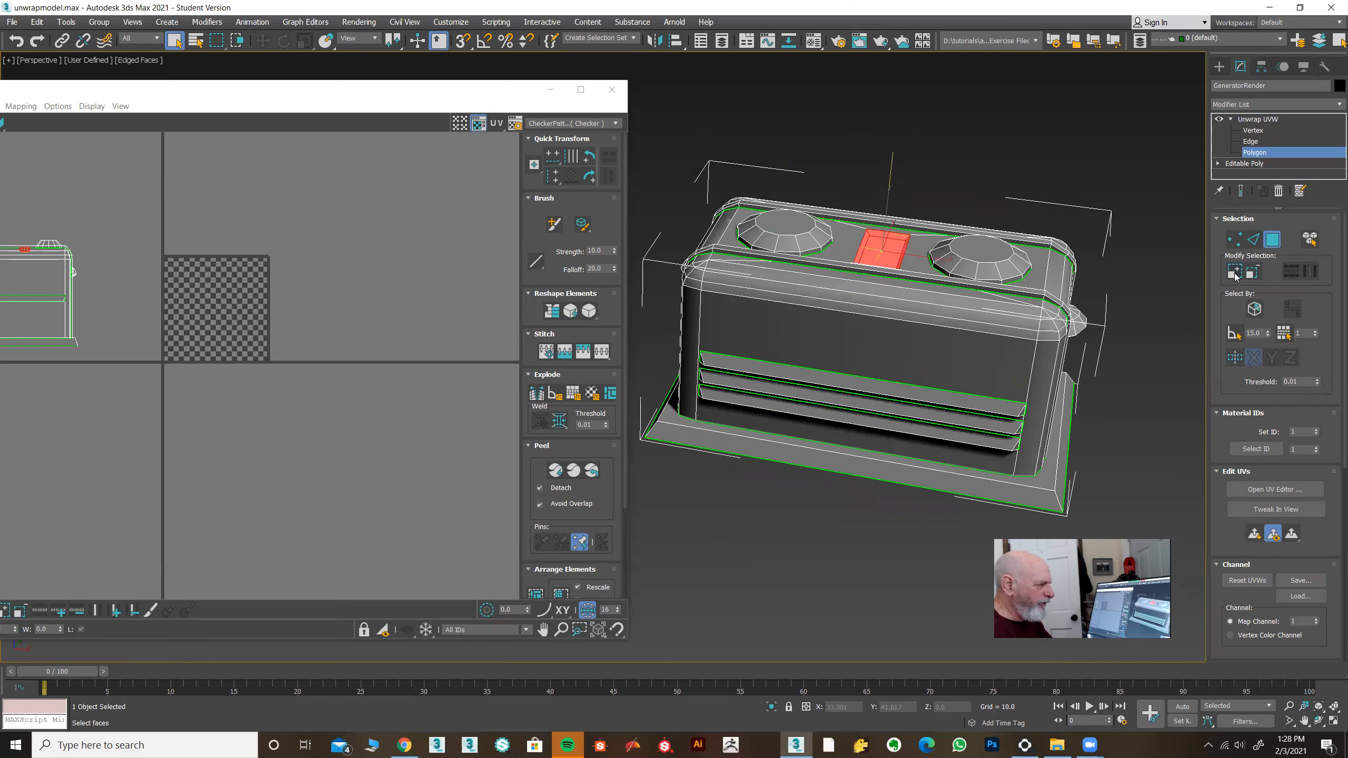
left_click(1234, 272)
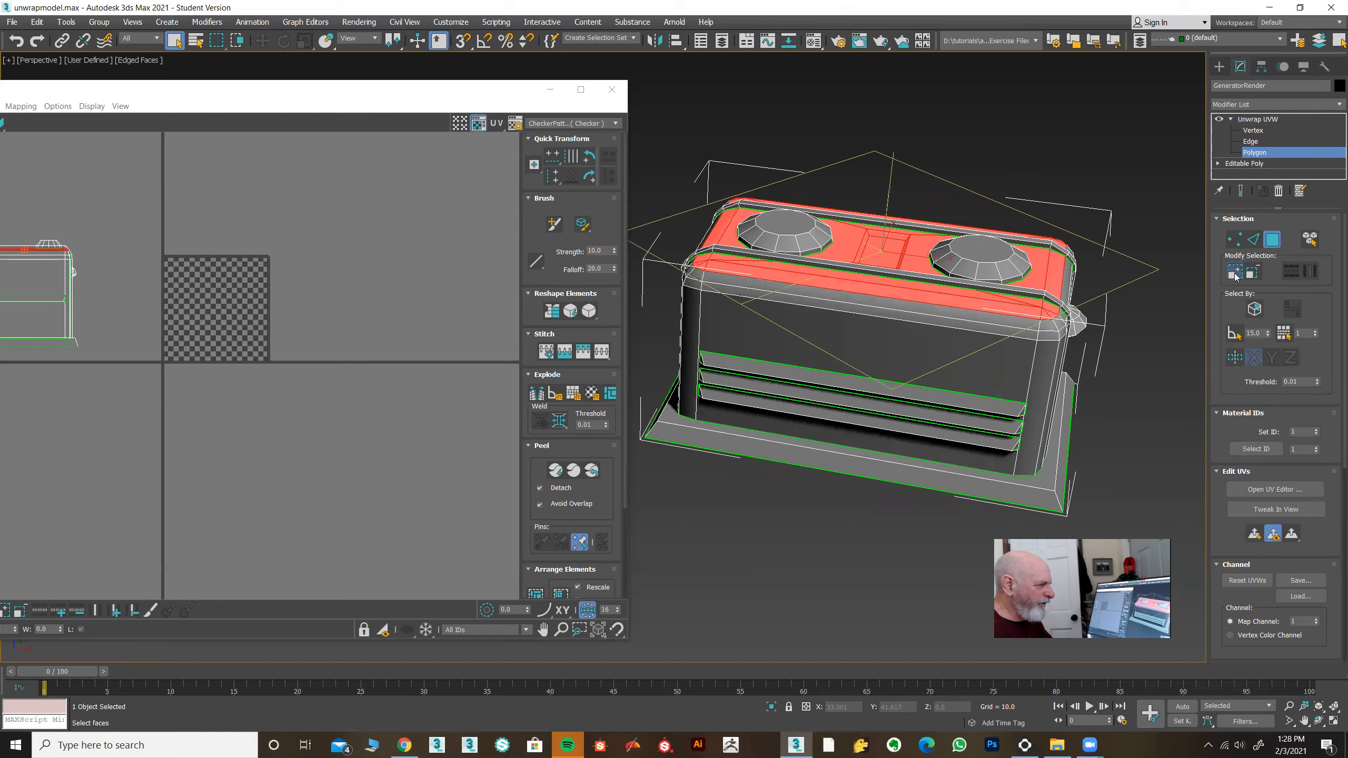
left_click(1235, 272)
left_click(1235, 272)
middle_click_drag(1034, 378, 1034, 342, "alt")
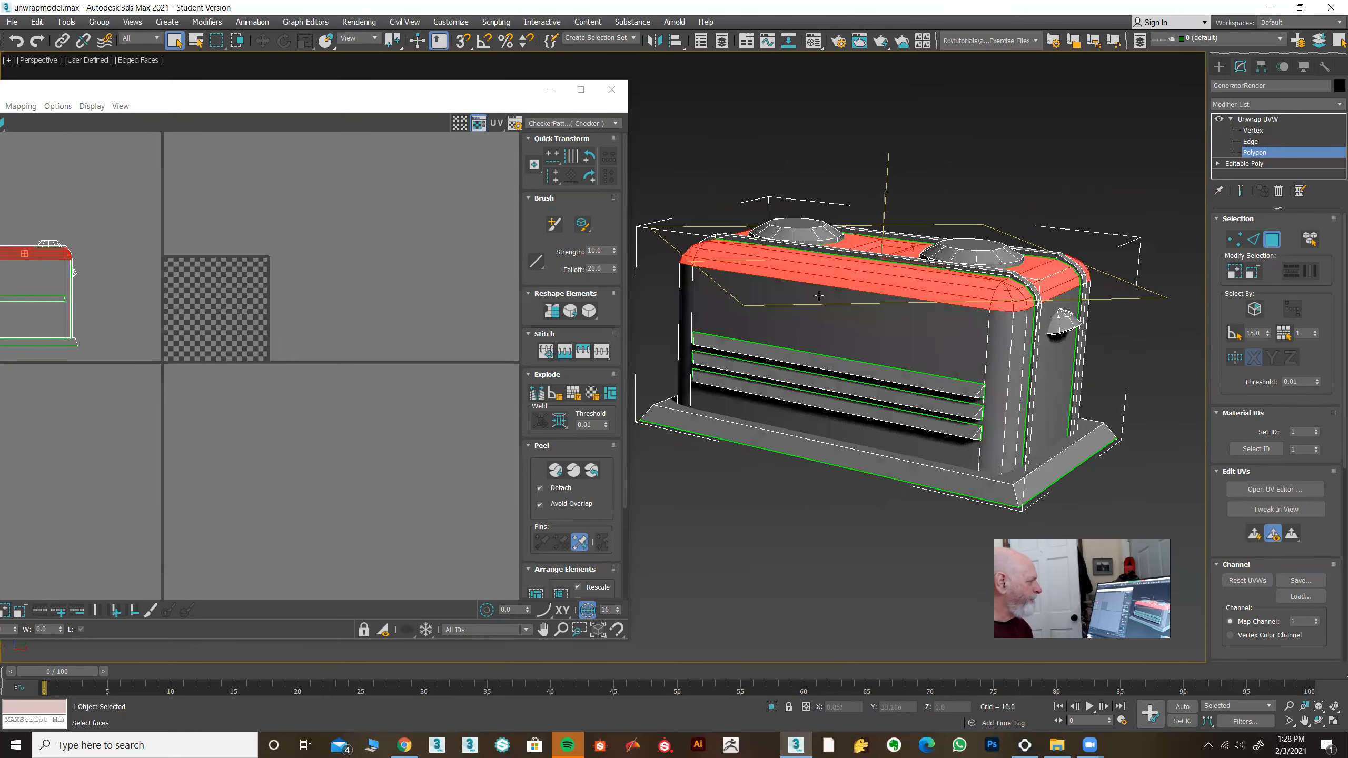
- Apply a planar map to the selected roof polygons and move their UV cluster into the empty space below the checker tile
left_click_drag(423, 99, 514, 83)
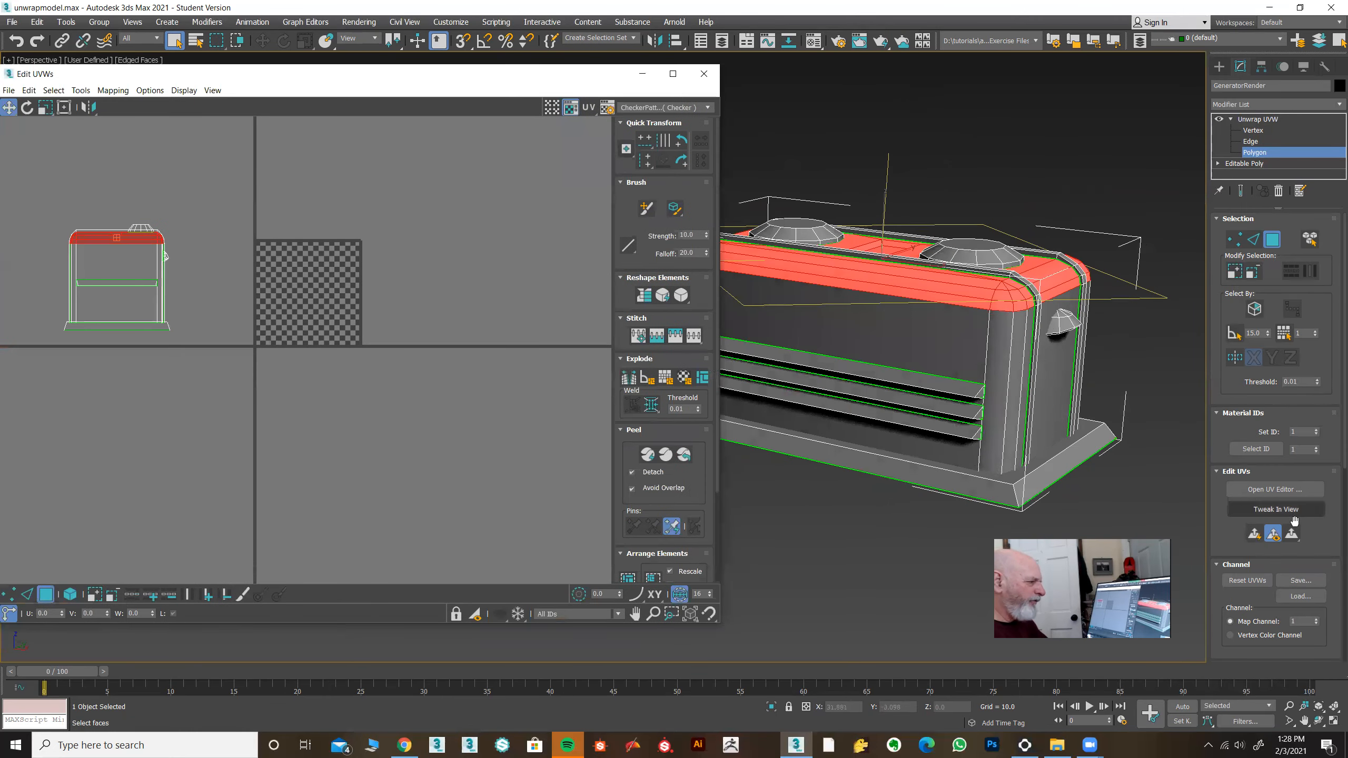
scroll(1263, 392, "down", 3)
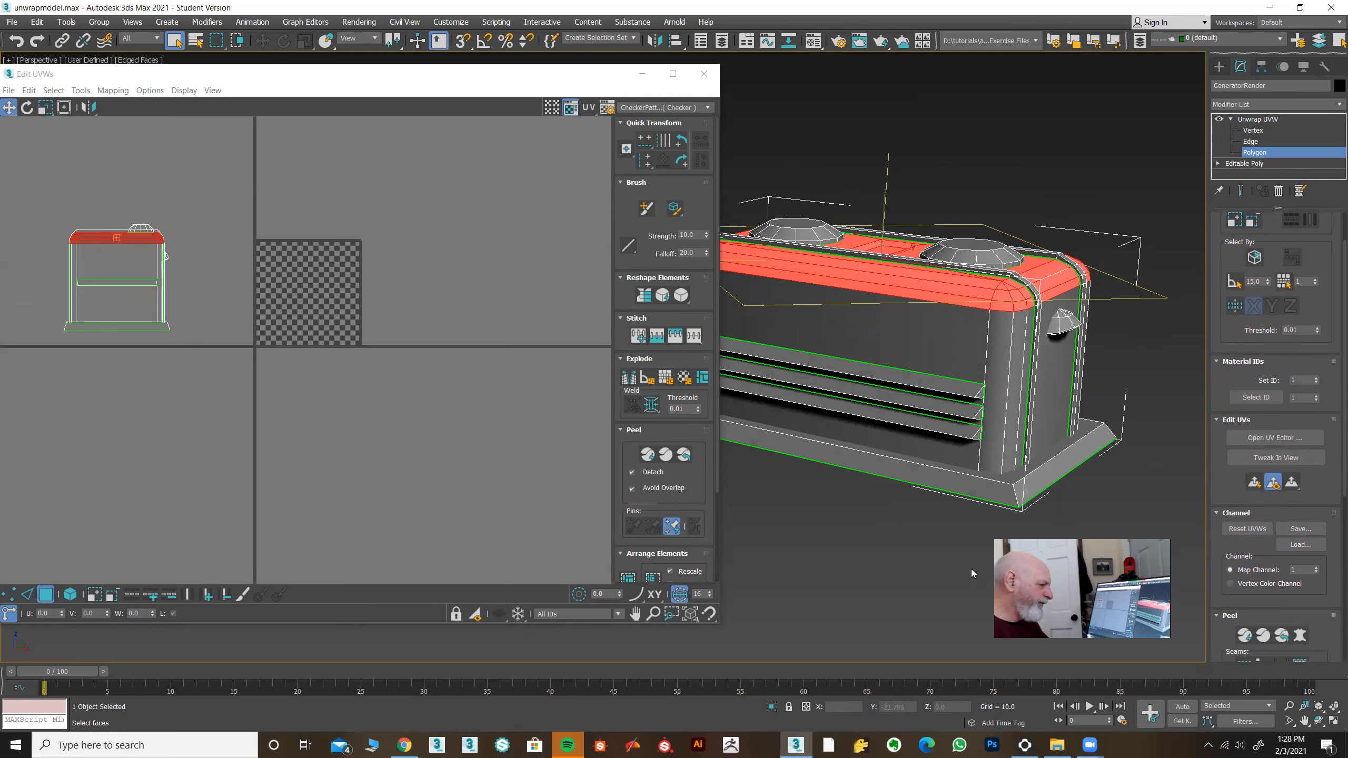
scroll(1234, 460, "down", 1)
scroll(1234, 460, "down", 4)
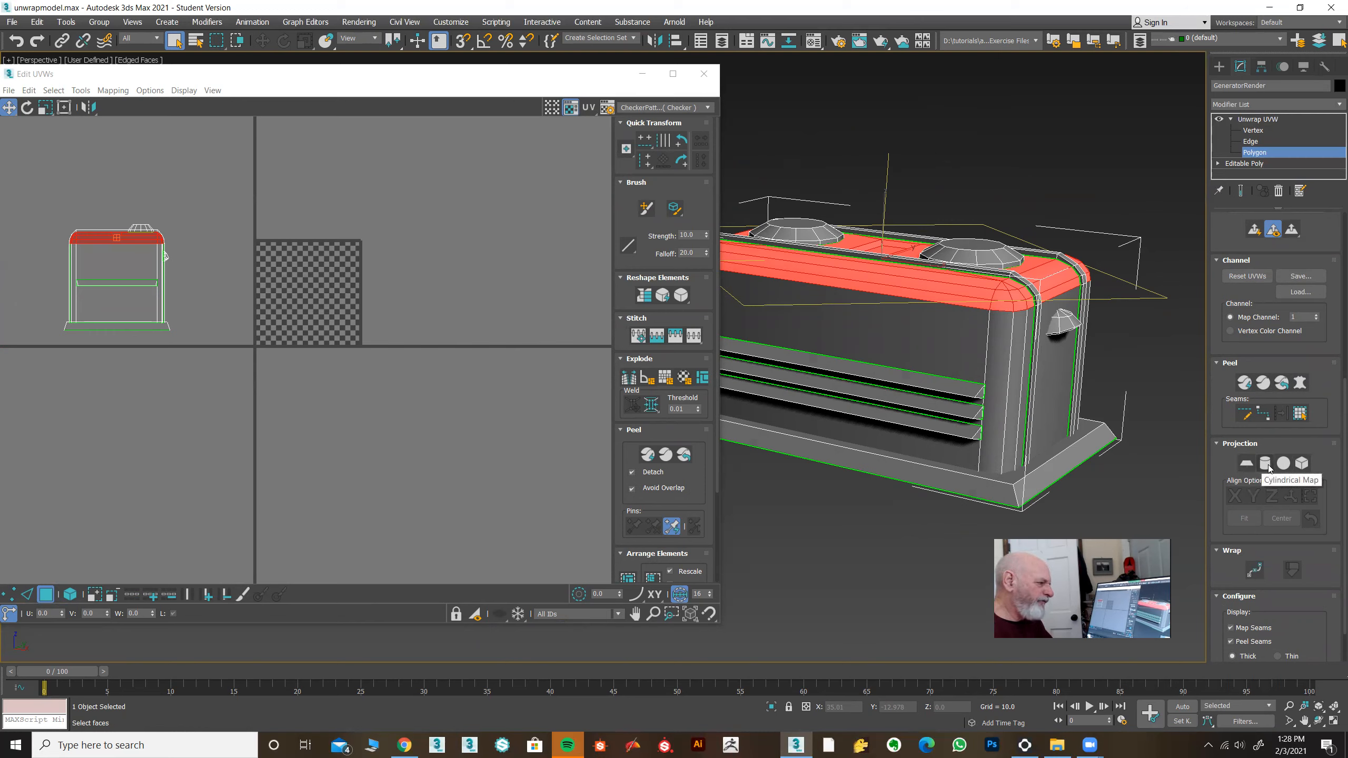
left_click(1245, 463)
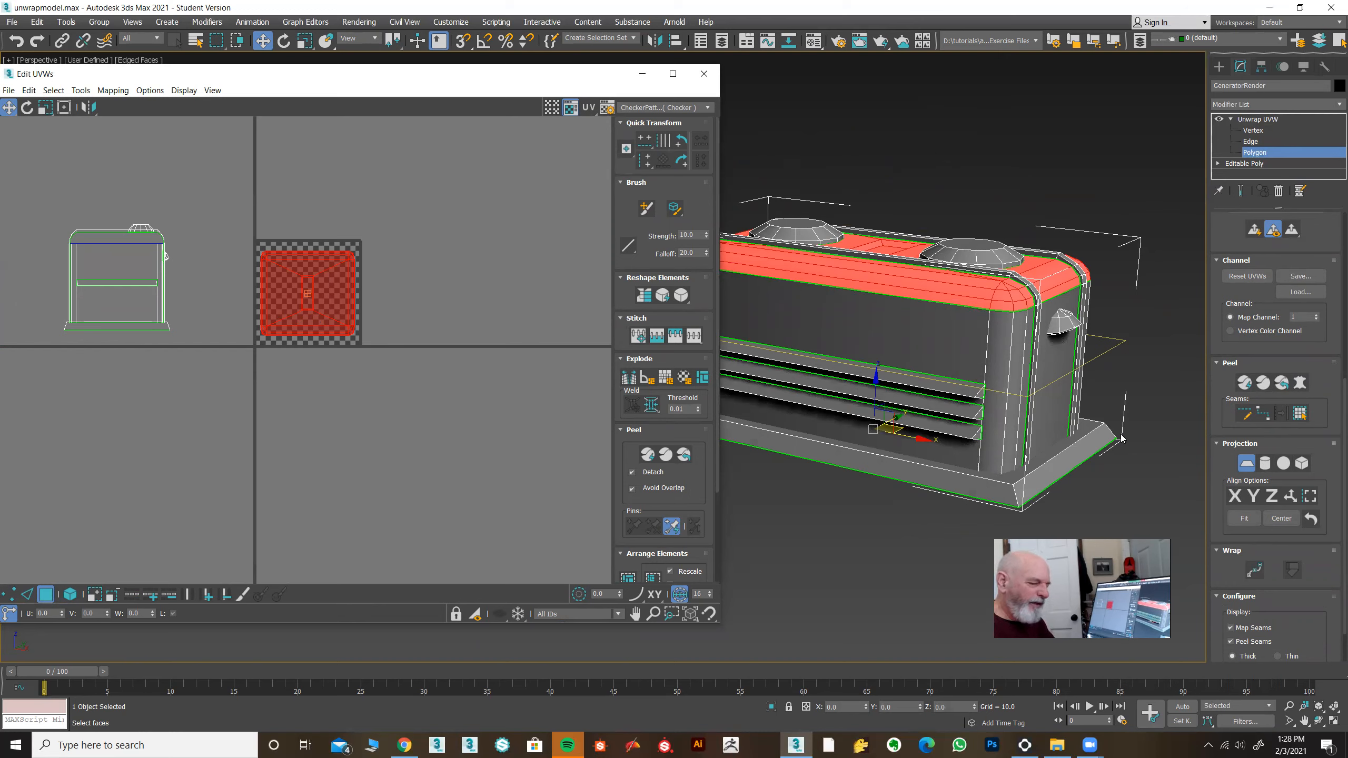
left_click(1246, 463)
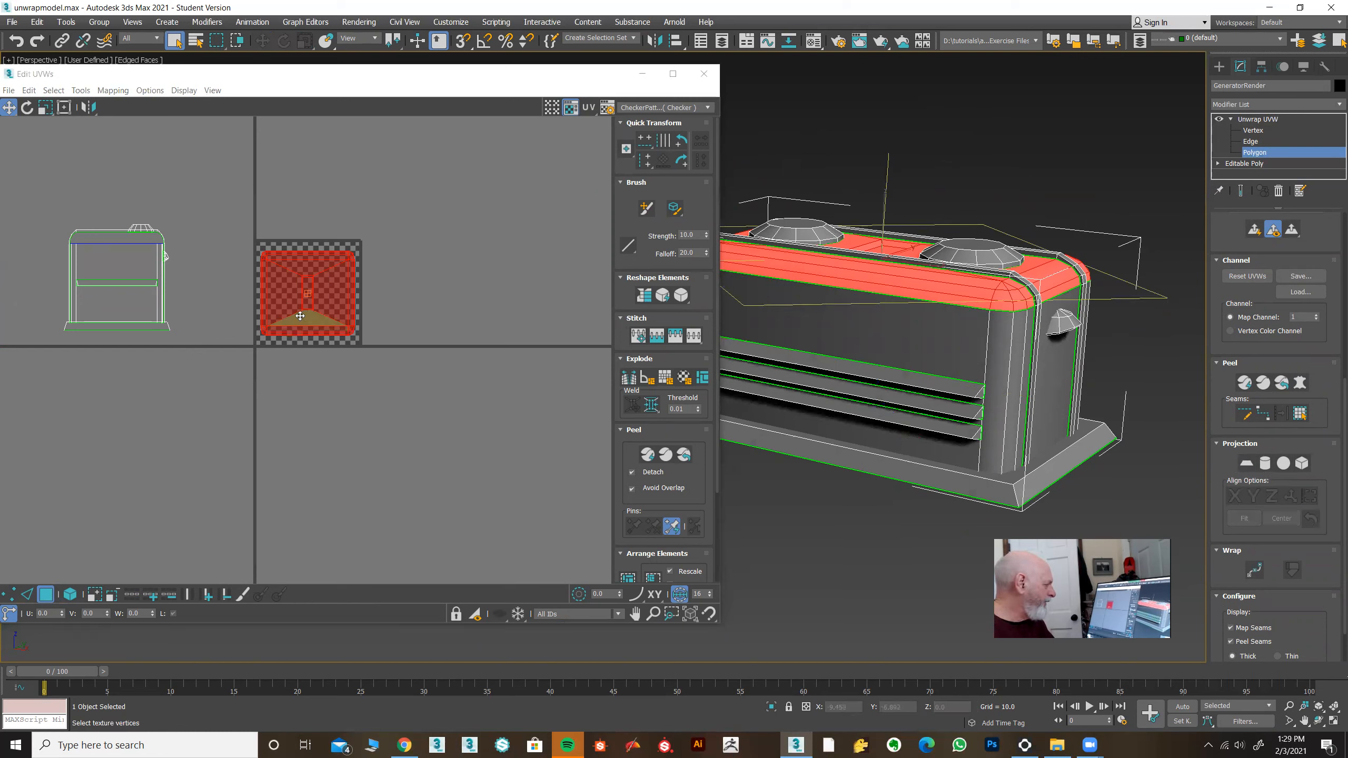
left_click_drag(284, 304, 319, 462)
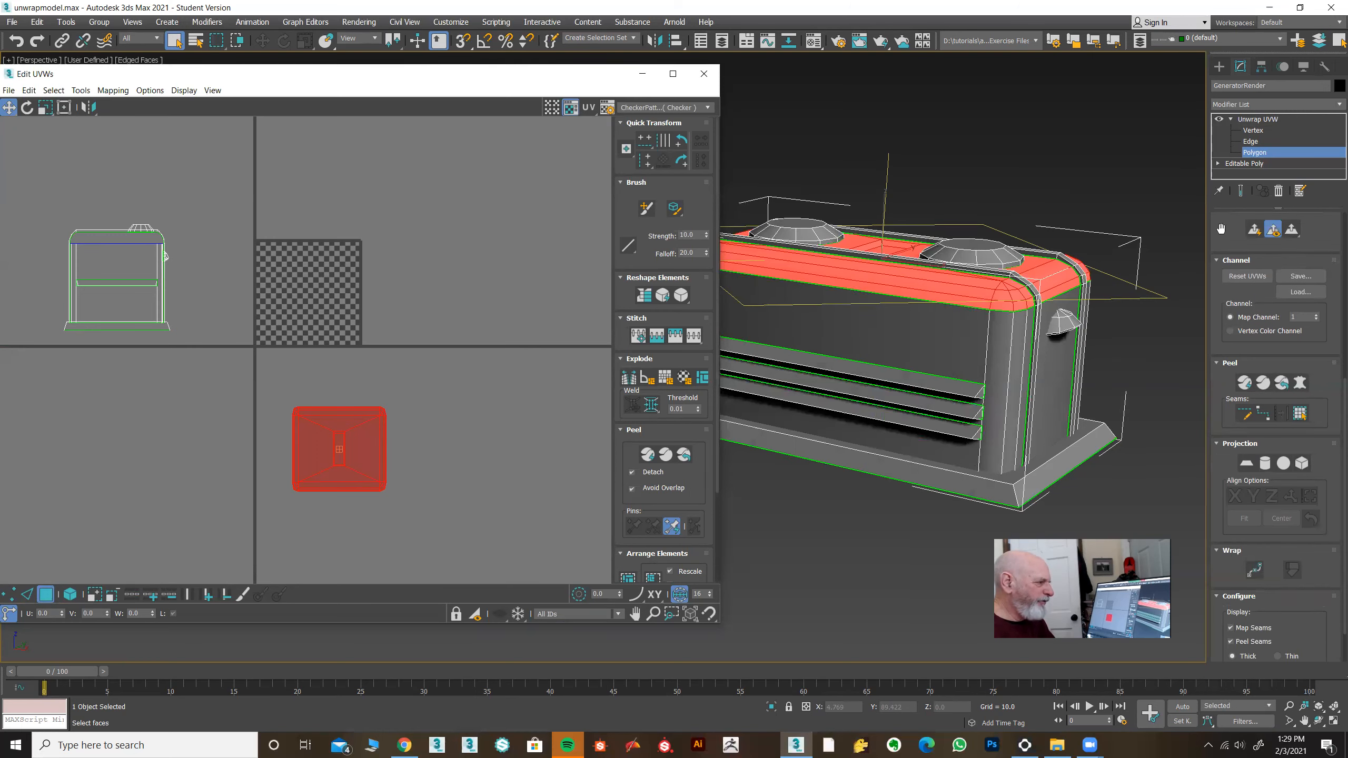
scroll(1223, 230, "up", 5)
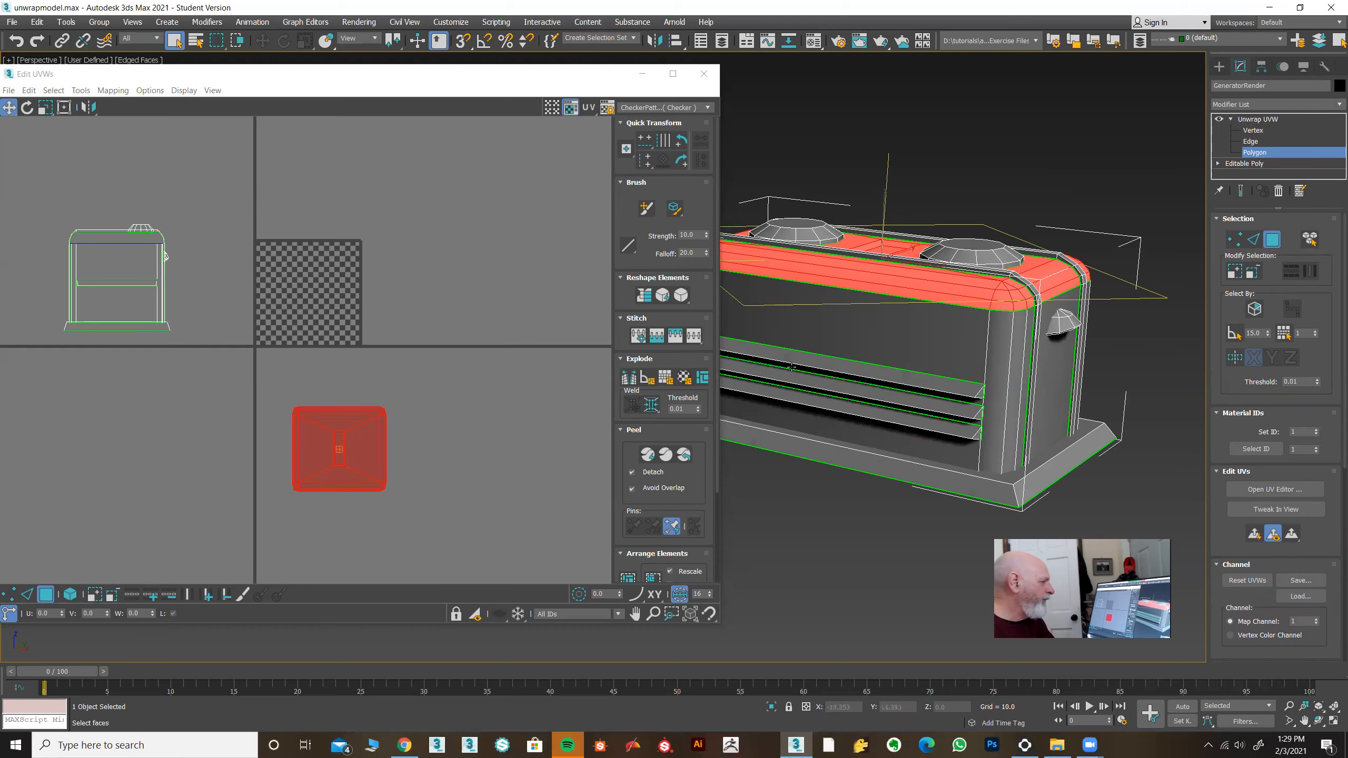
- Display the CheckerPattern (Checker) texture on the generator model while its roof polygons stay selected
middle_click_drag(391, 464, 380, 448)
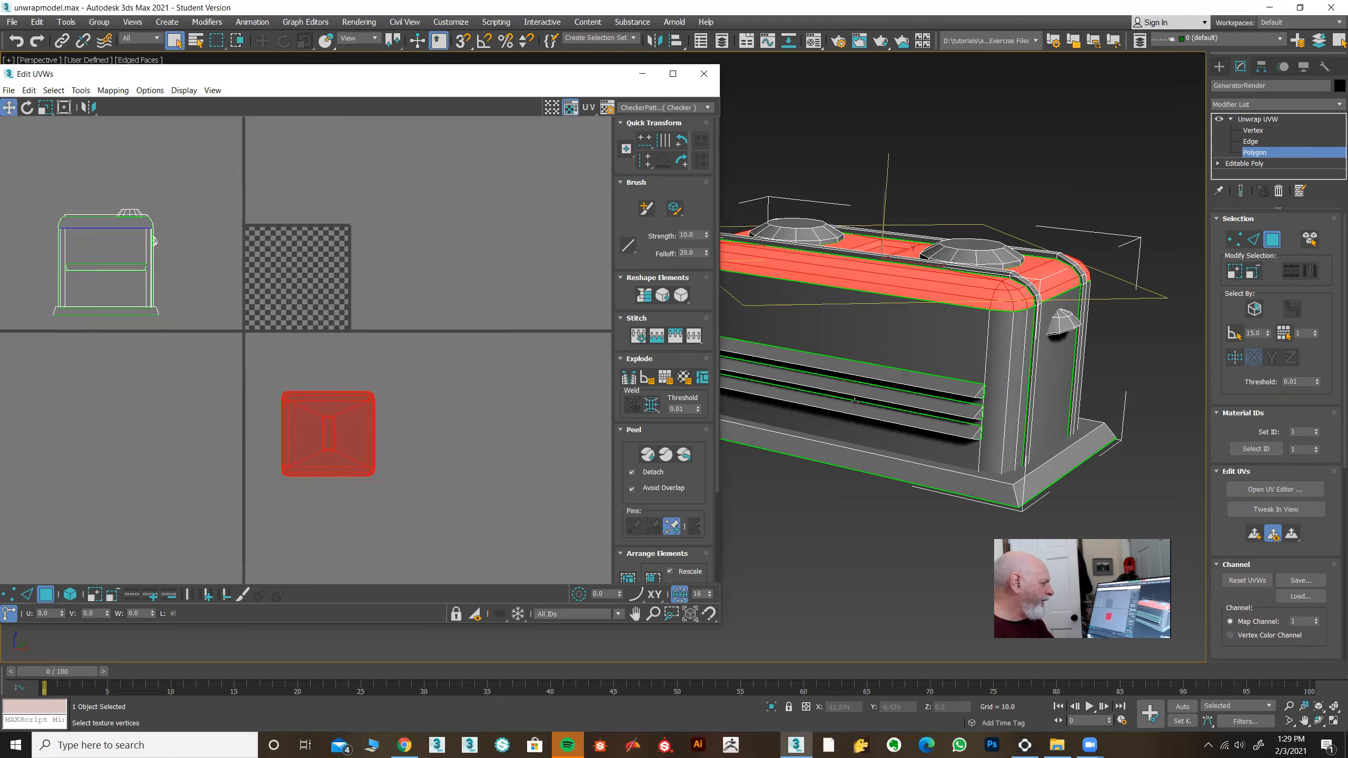
middle_click_drag(937, 354, 953, 440, "alt")
middle_click_drag(414, 425, 447, 374)
scroll(400, 382, "up", 6)
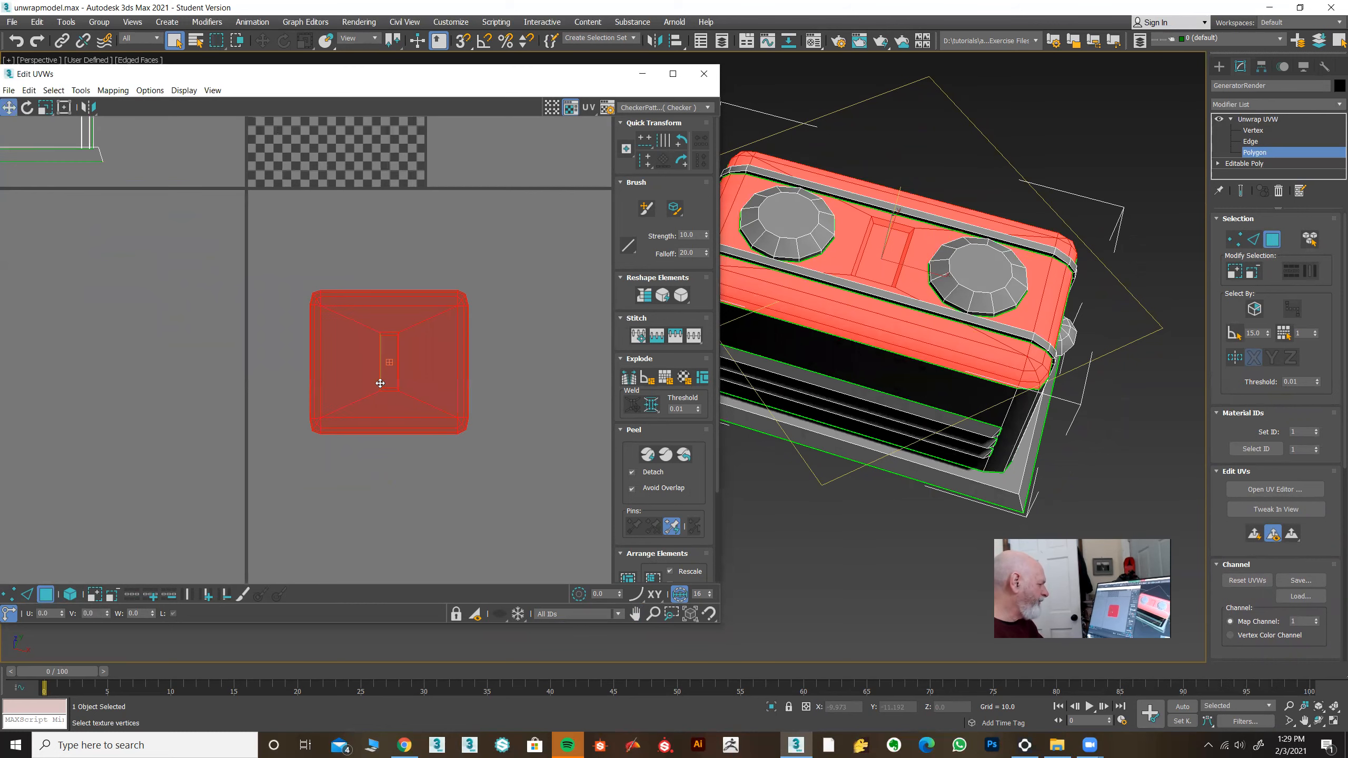
scroll(400, 382, "down", 3)
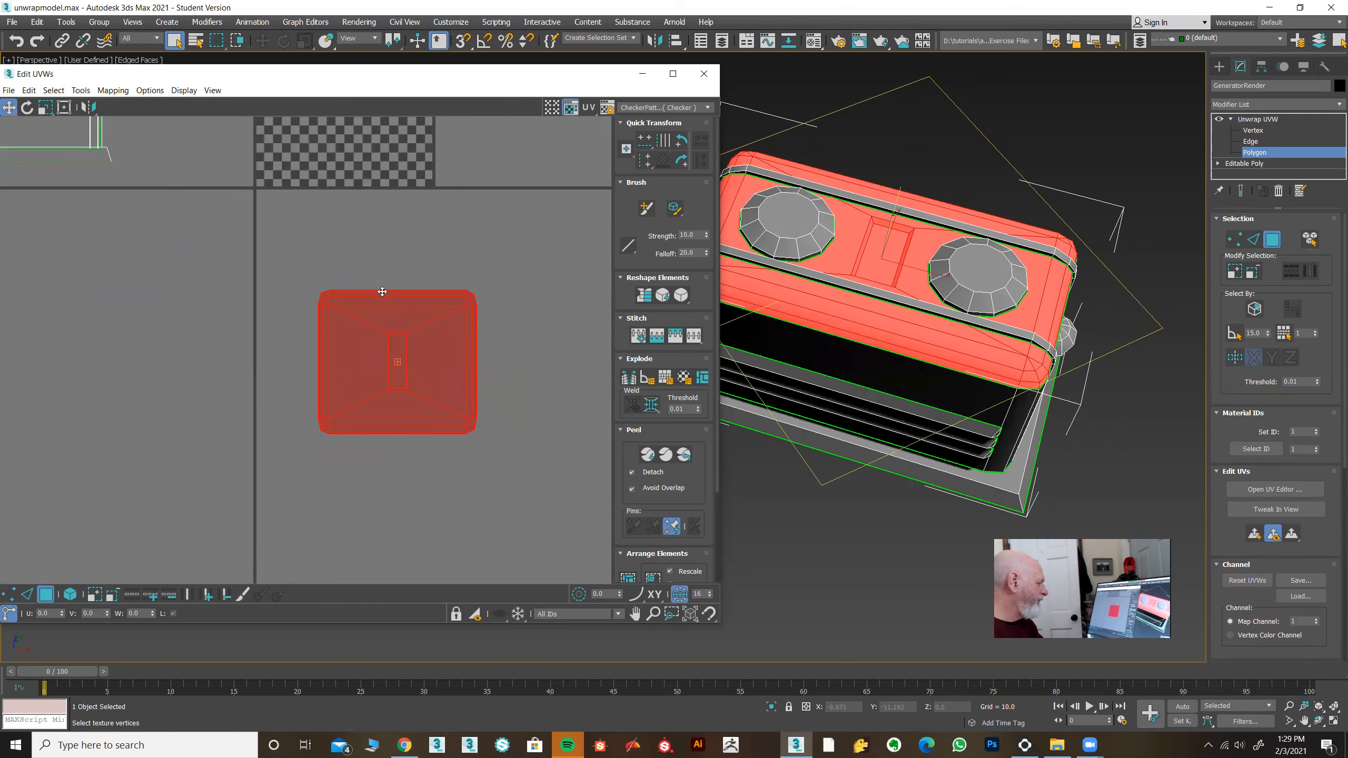
middle_click_drag(556, 373, 457, 415)
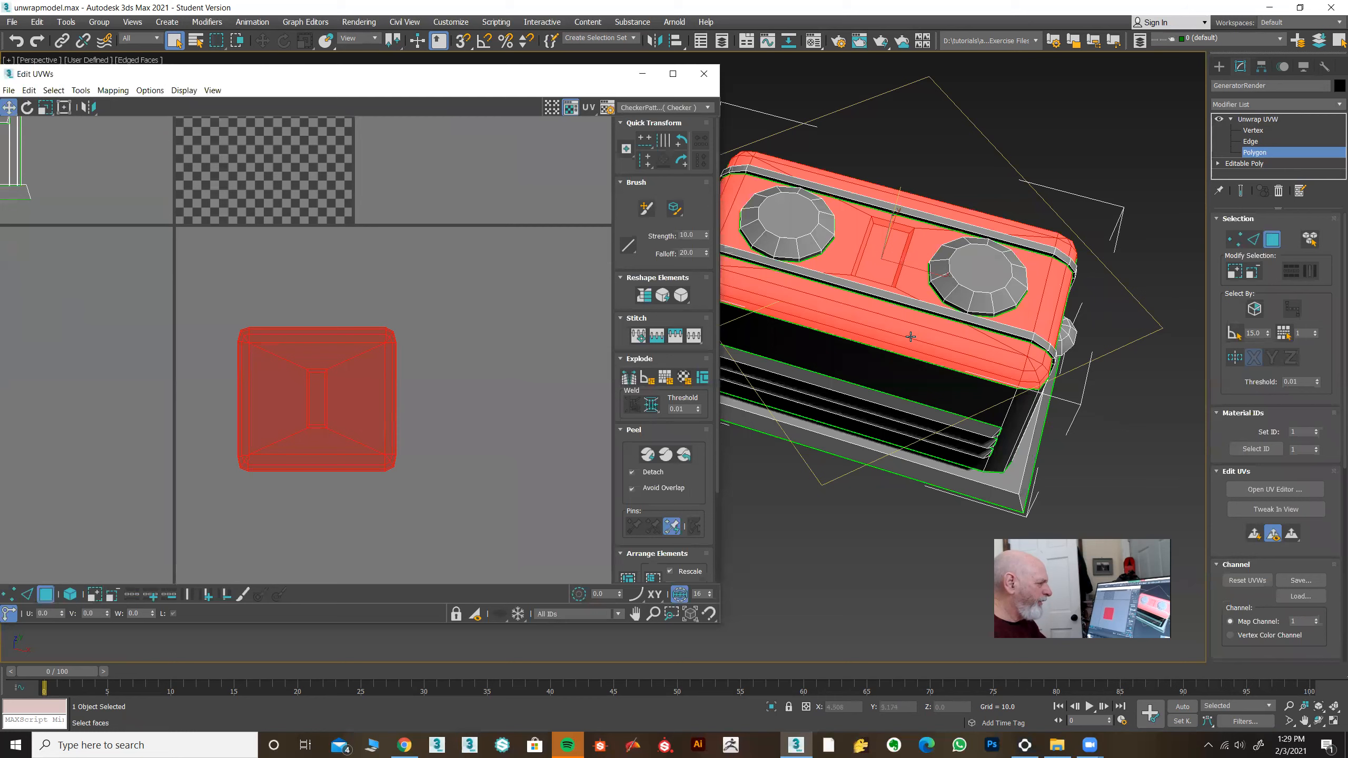
left_click(665, 107)
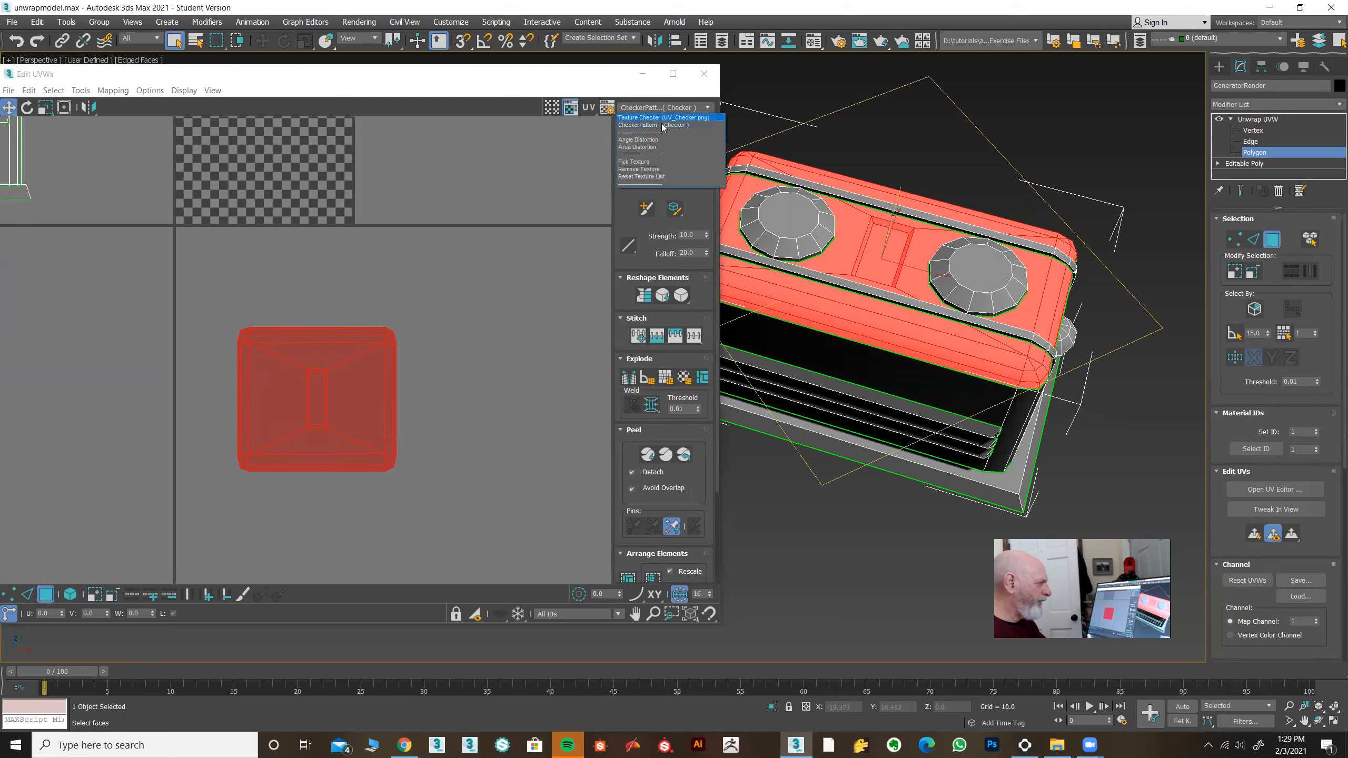
left_click(663, 125)
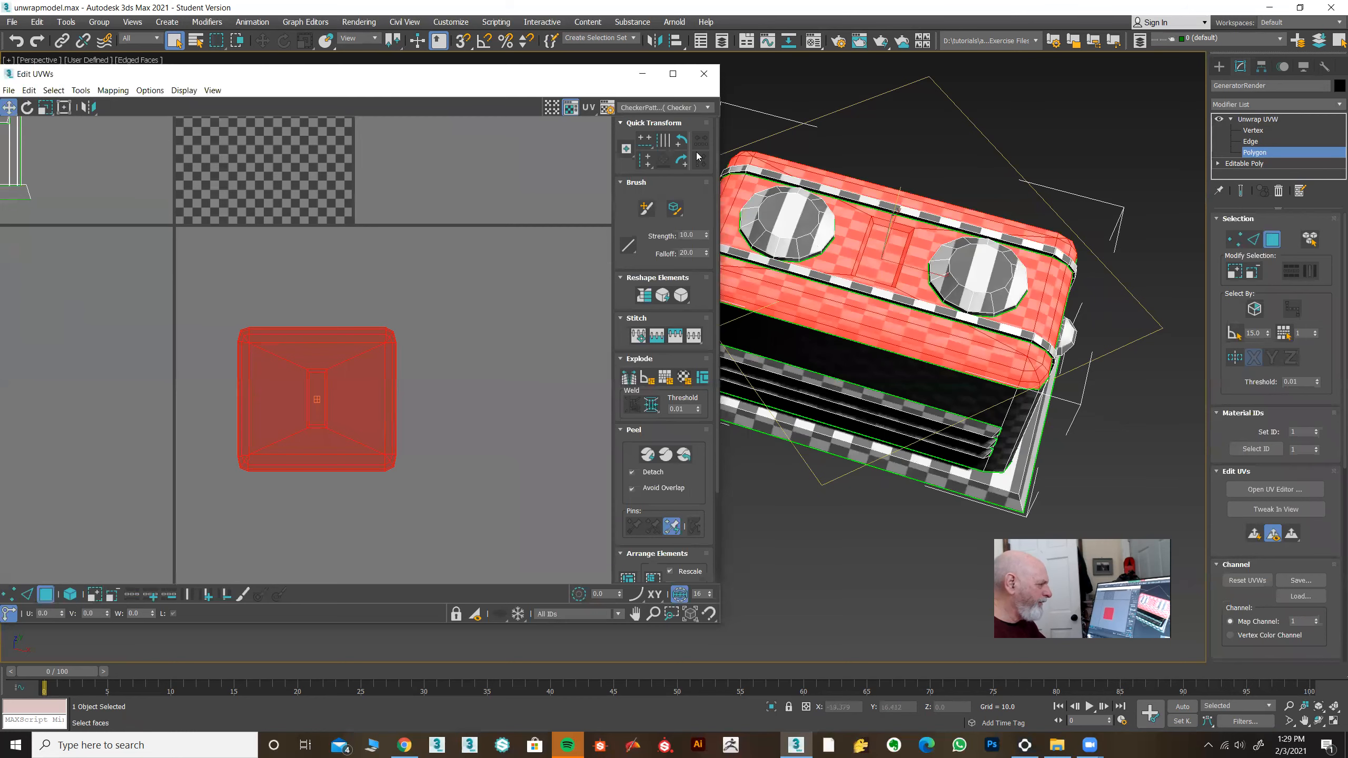
- Examine the checker squares on the generator's roof and rounded upper edges for stretching
middle_click_drag(884, 374, 904, 305, "alt")
scroll(902, 321, "up", 5)
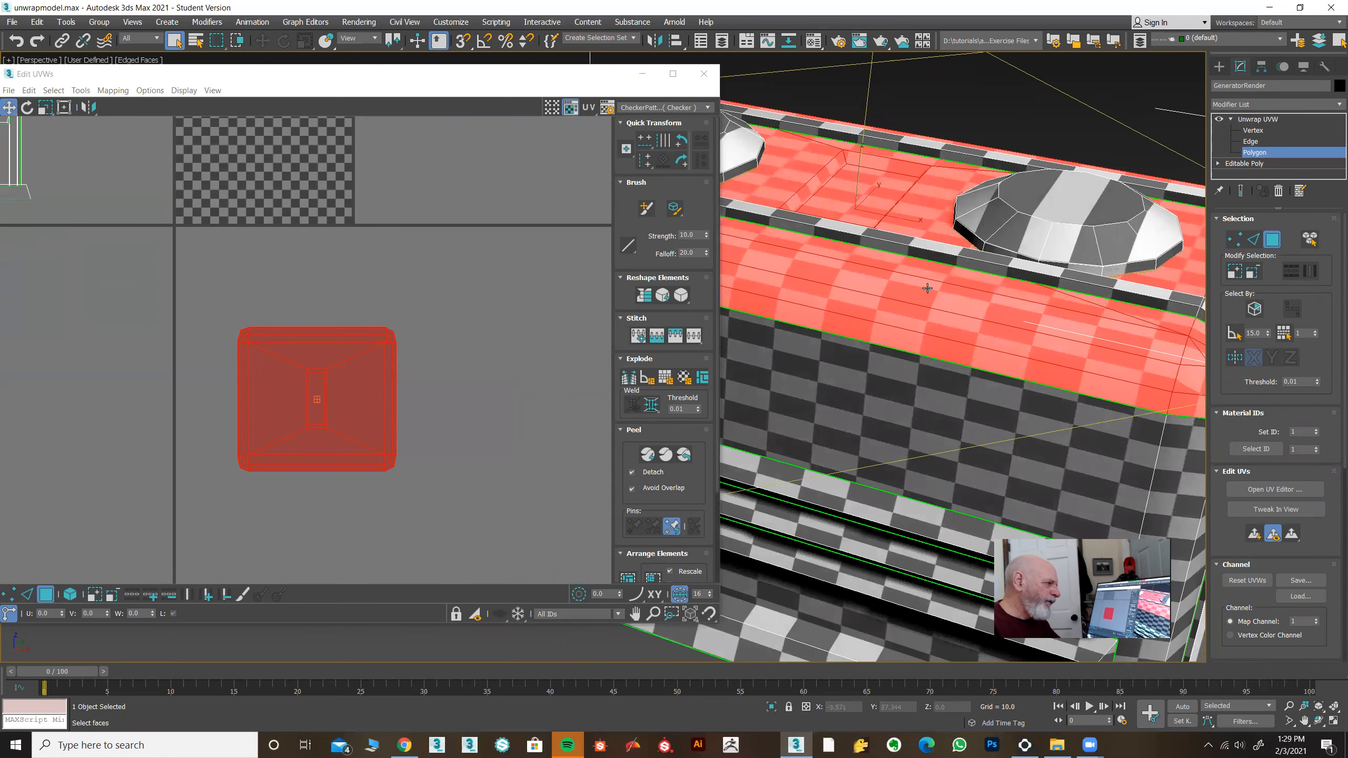
middle_click_drag(964, 291, 889, 303, "alt")
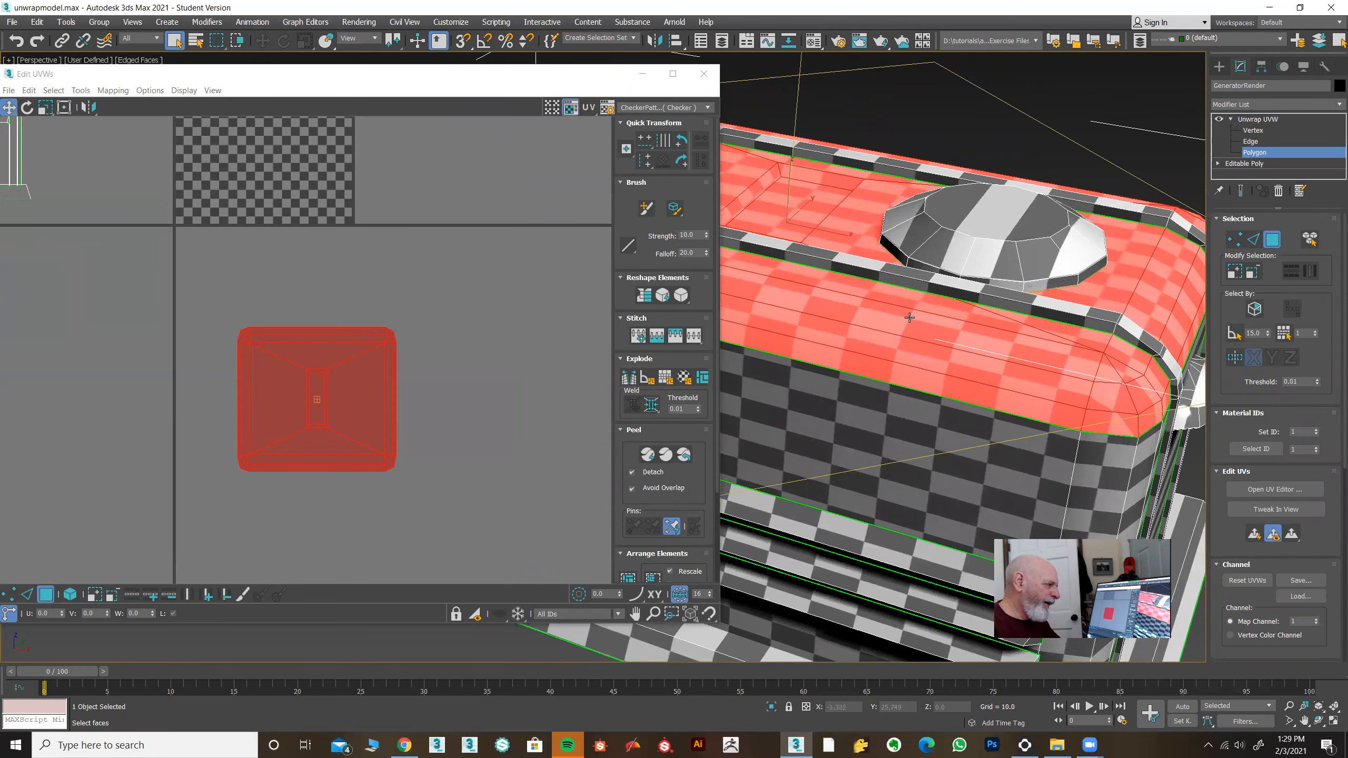
middle_click_drag(896, 297, 908, 302, "alt")
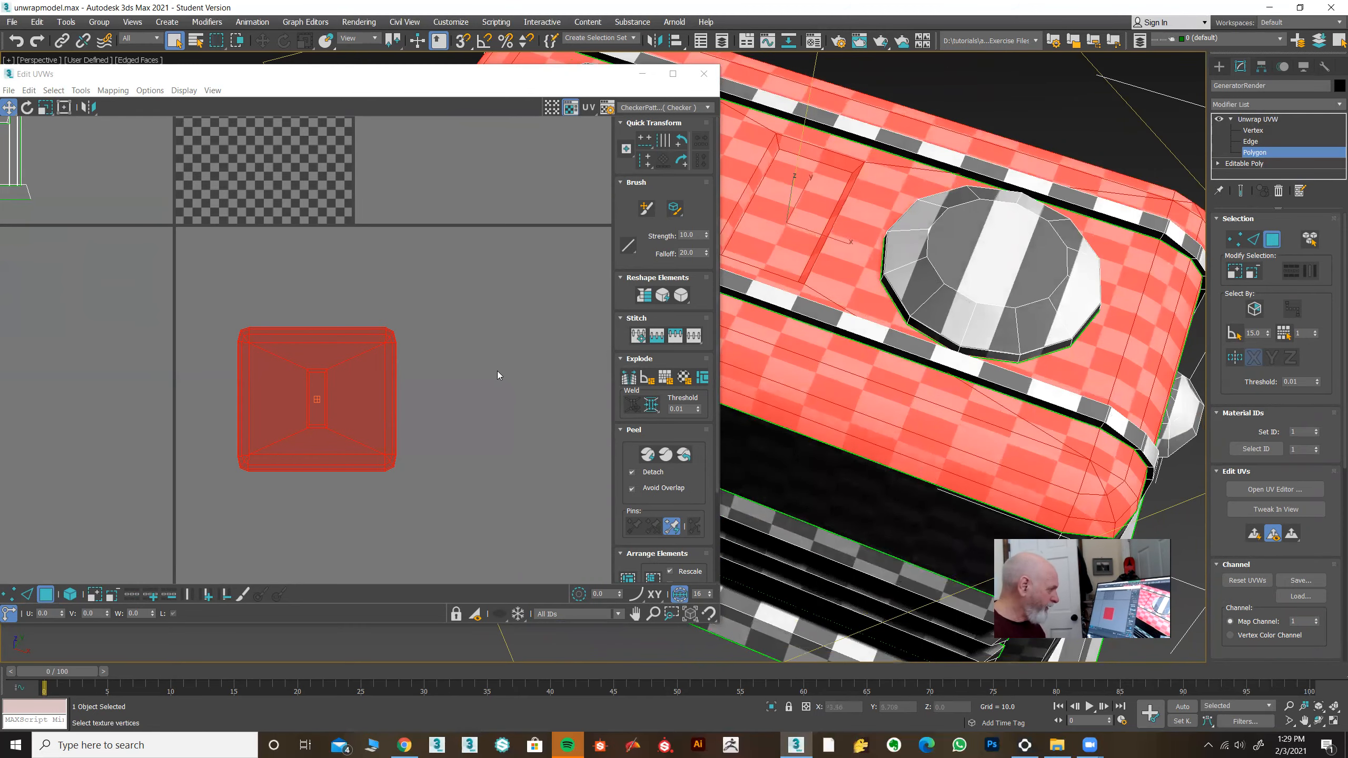
scroll(352, 352, "down", 3)
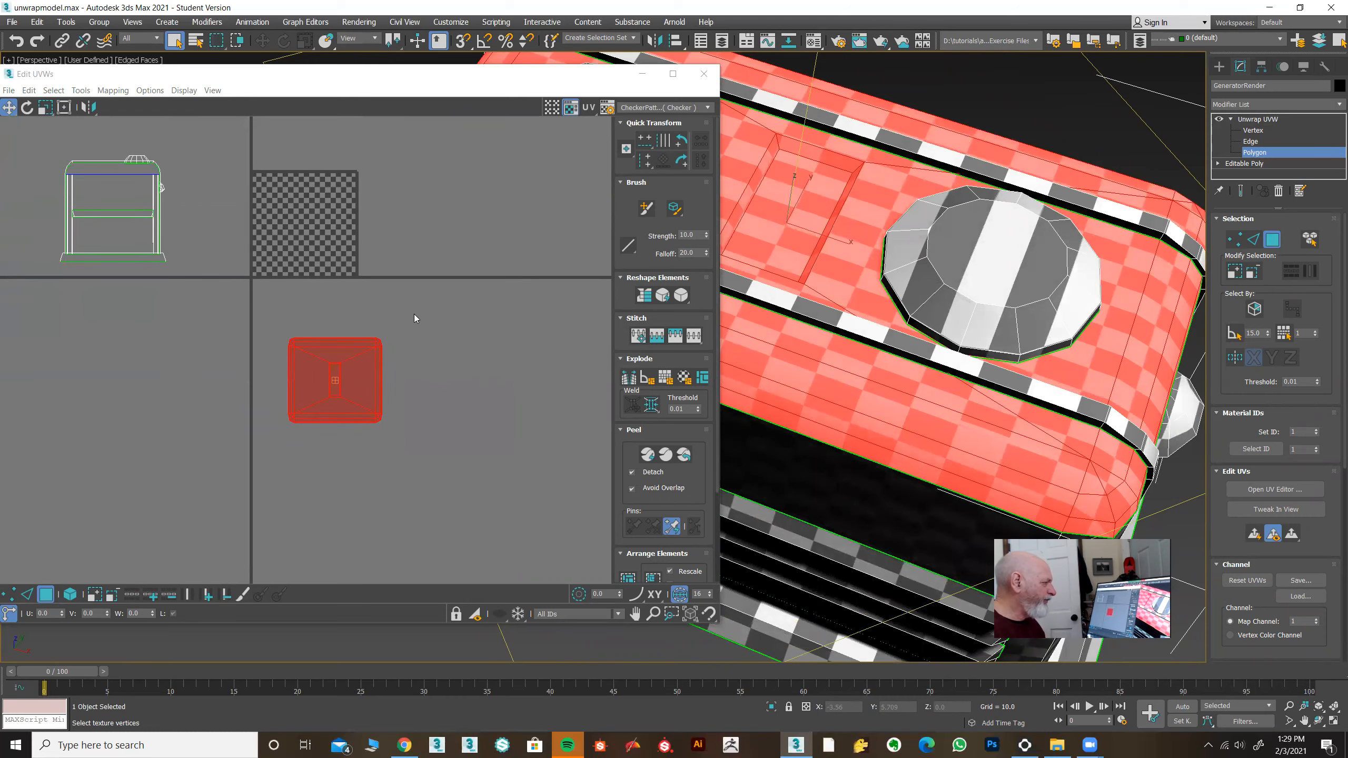
middle_click_drag(905, 379, 911, 394, "alt")
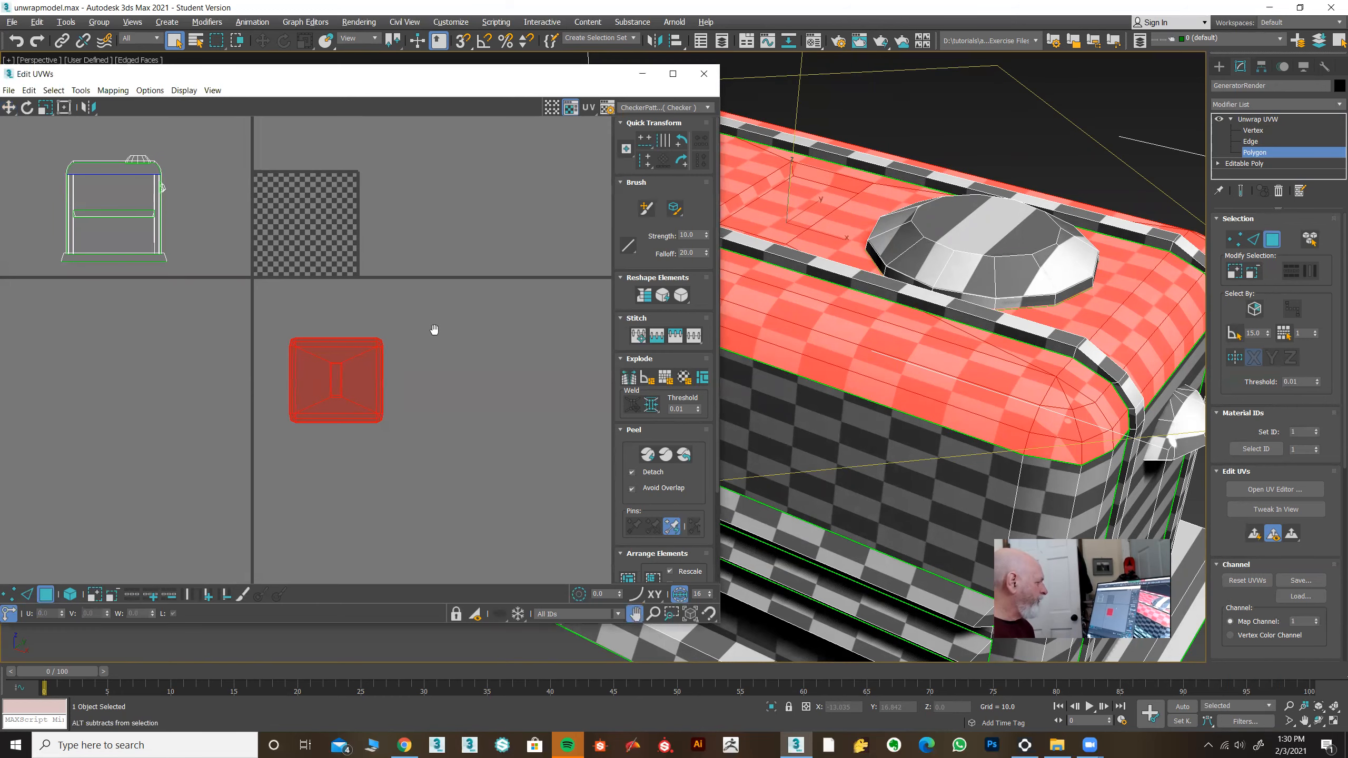
middle_click_drag(922, 313, 767, 346, "alt")
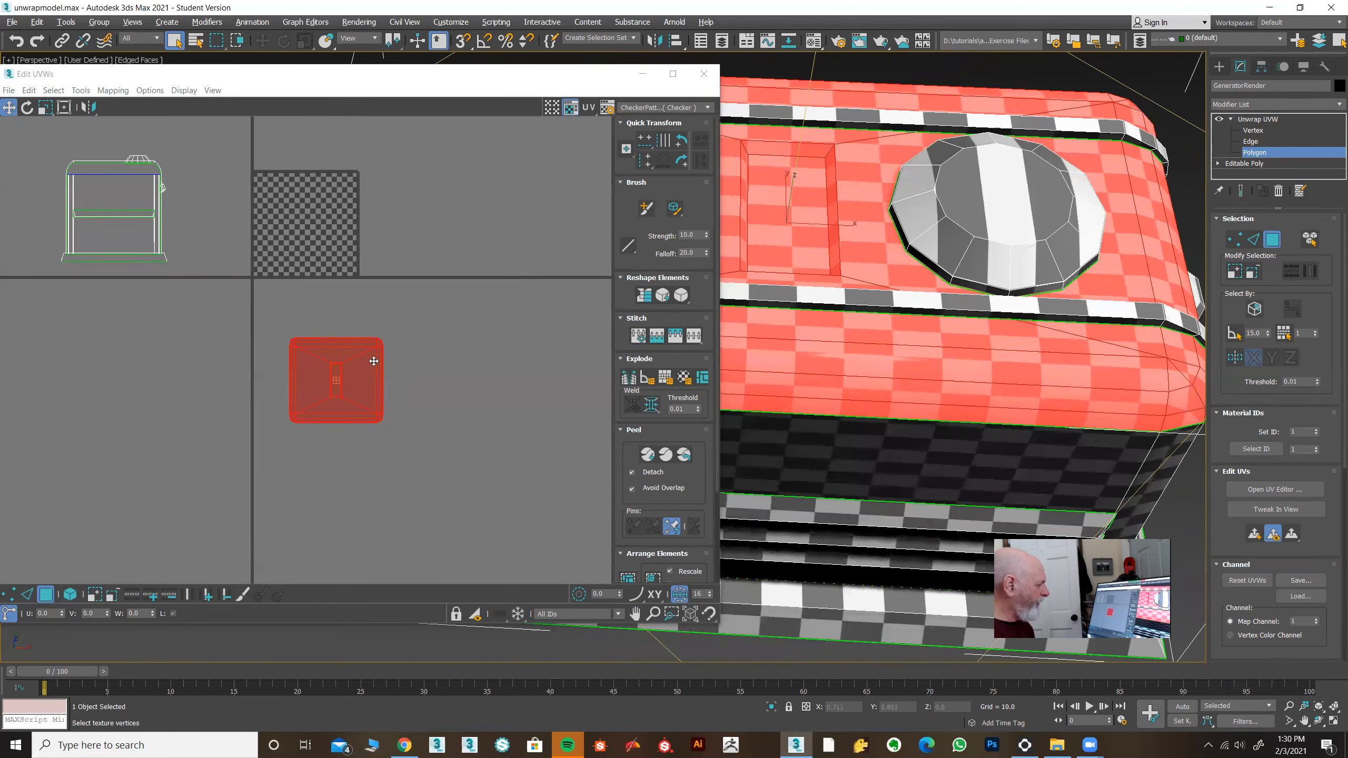
scroll(994, 381, "down", 8)
middle_click_drag(994, 381, 916, 382, "alt")
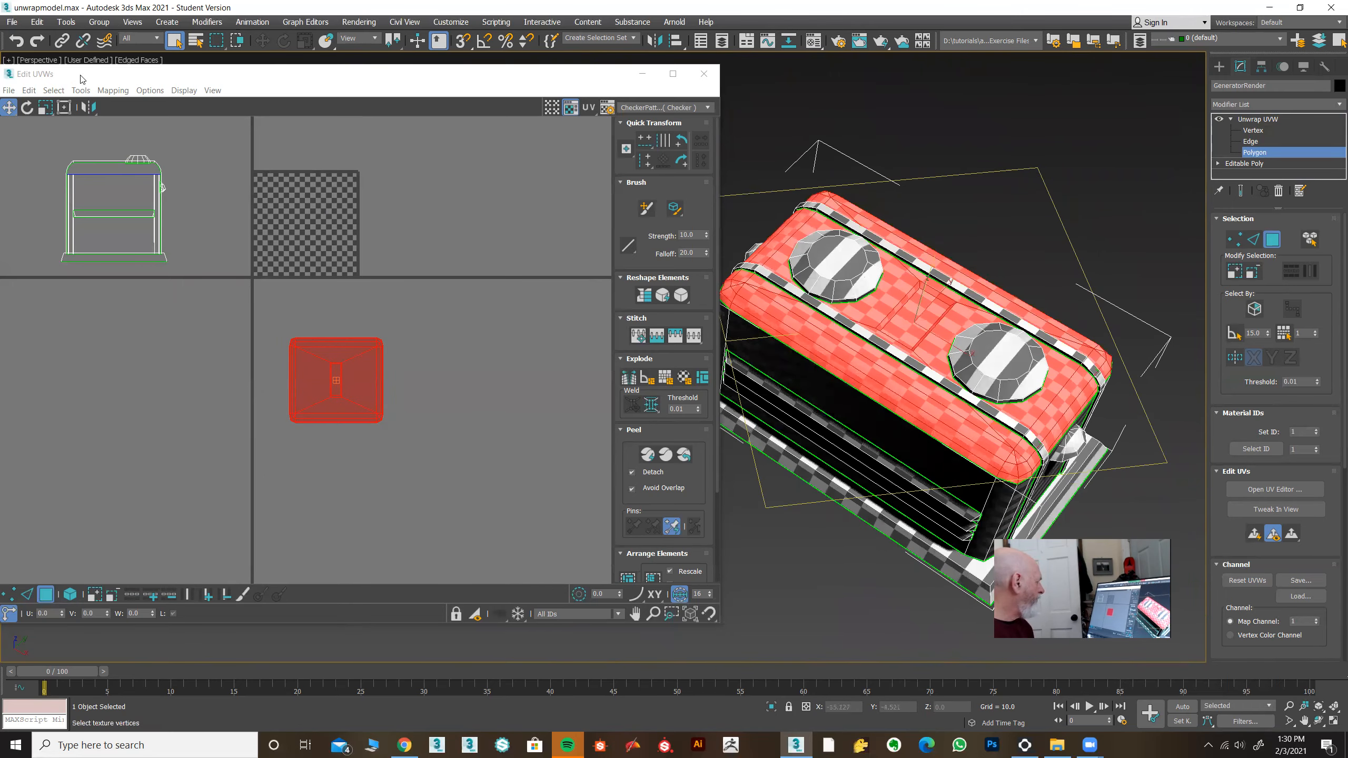
- Scale the roof's UV cluster vertically to about 66% to even out the checker squares on top
left_click_drag(85, 74, 128, 65)
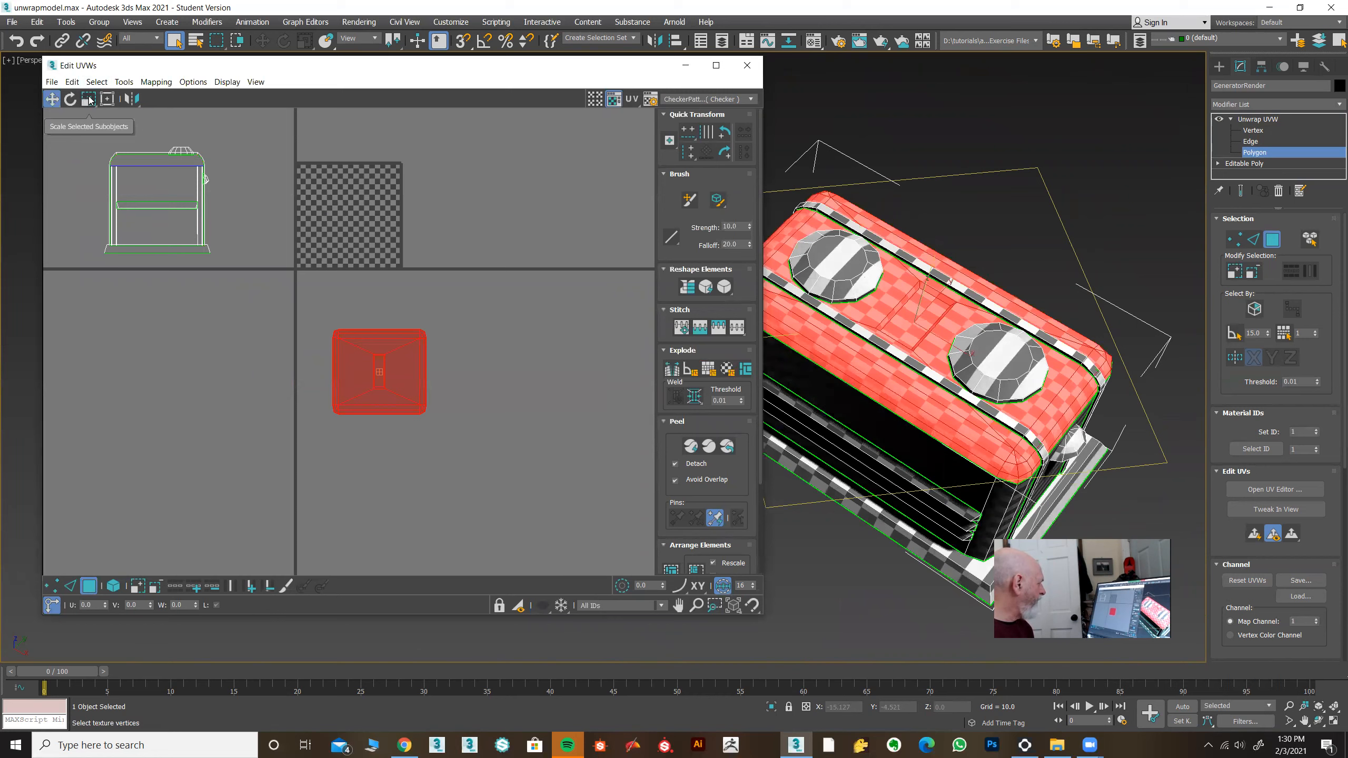
left_click(88, 100)
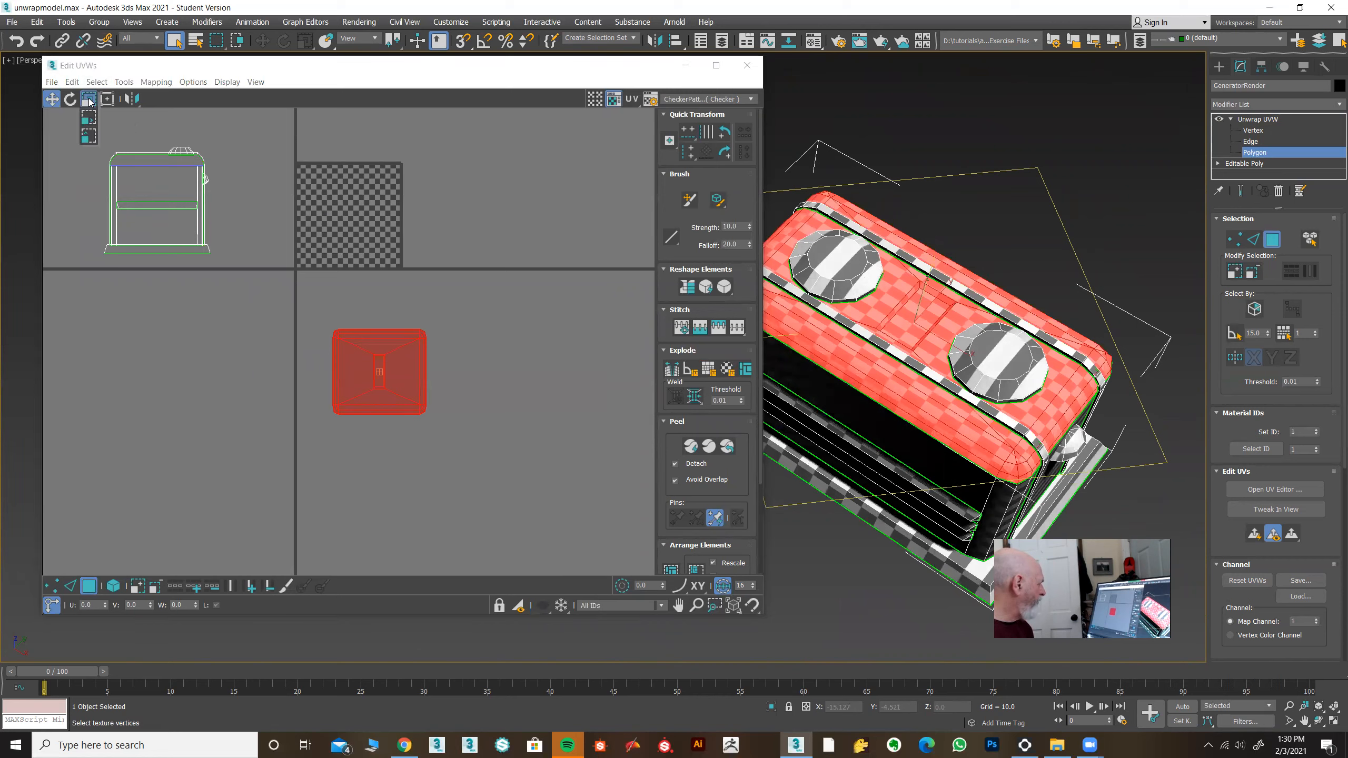
left_click(90, 132)
left_click_drag(359, 363, 356, 393)
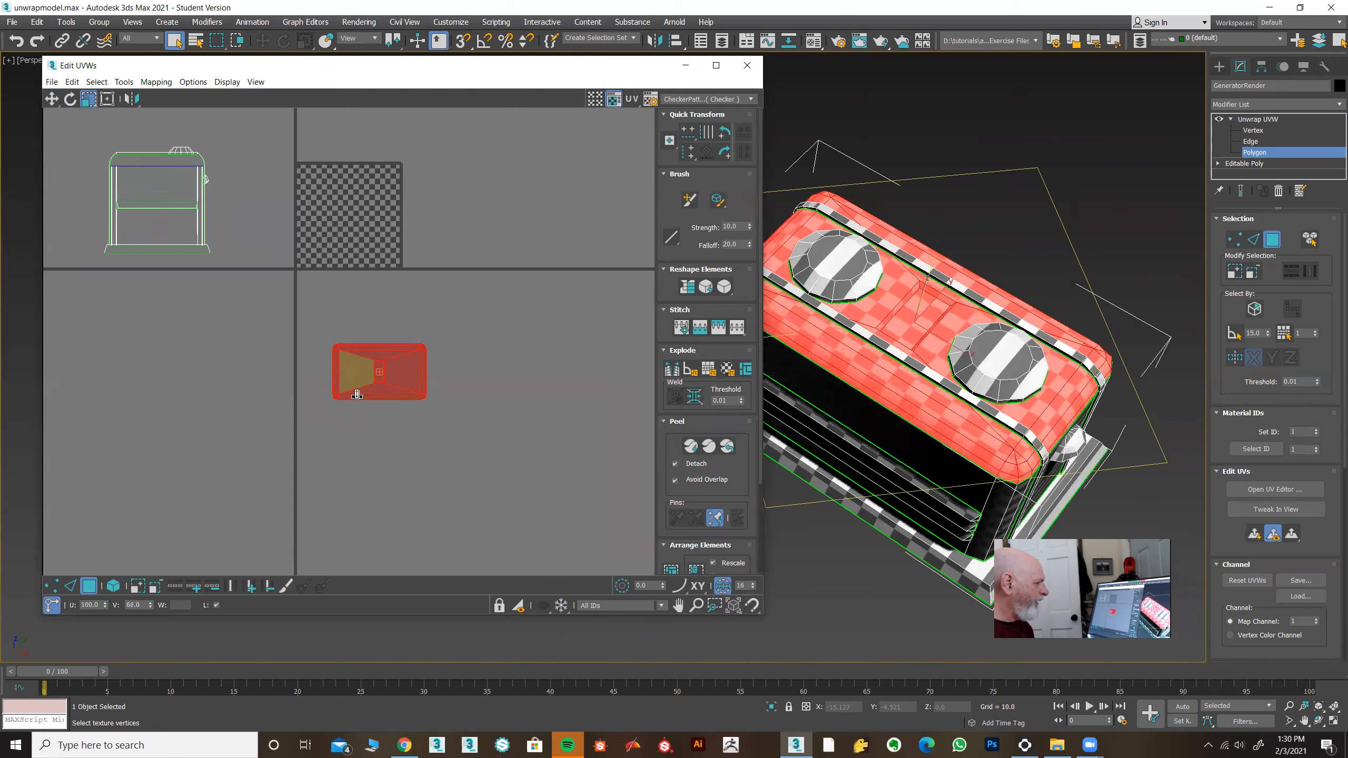
- Check the roof's checker squares from above and slightly reduce the height of its UV cluster
middle_click_drag(943, 346, 970, 381, "alt")
scroll(956, 357, "up", 4)
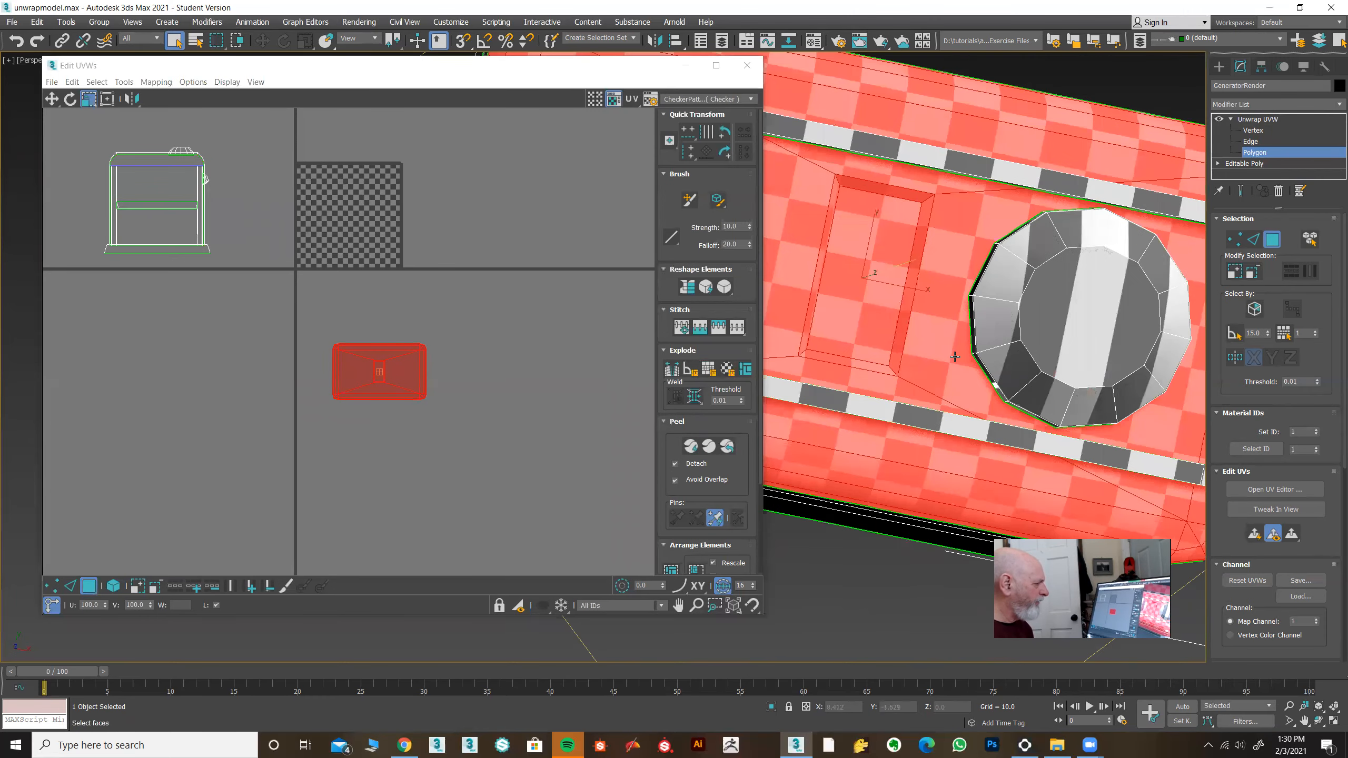
left_click_drag(394, 364, 394, 370)
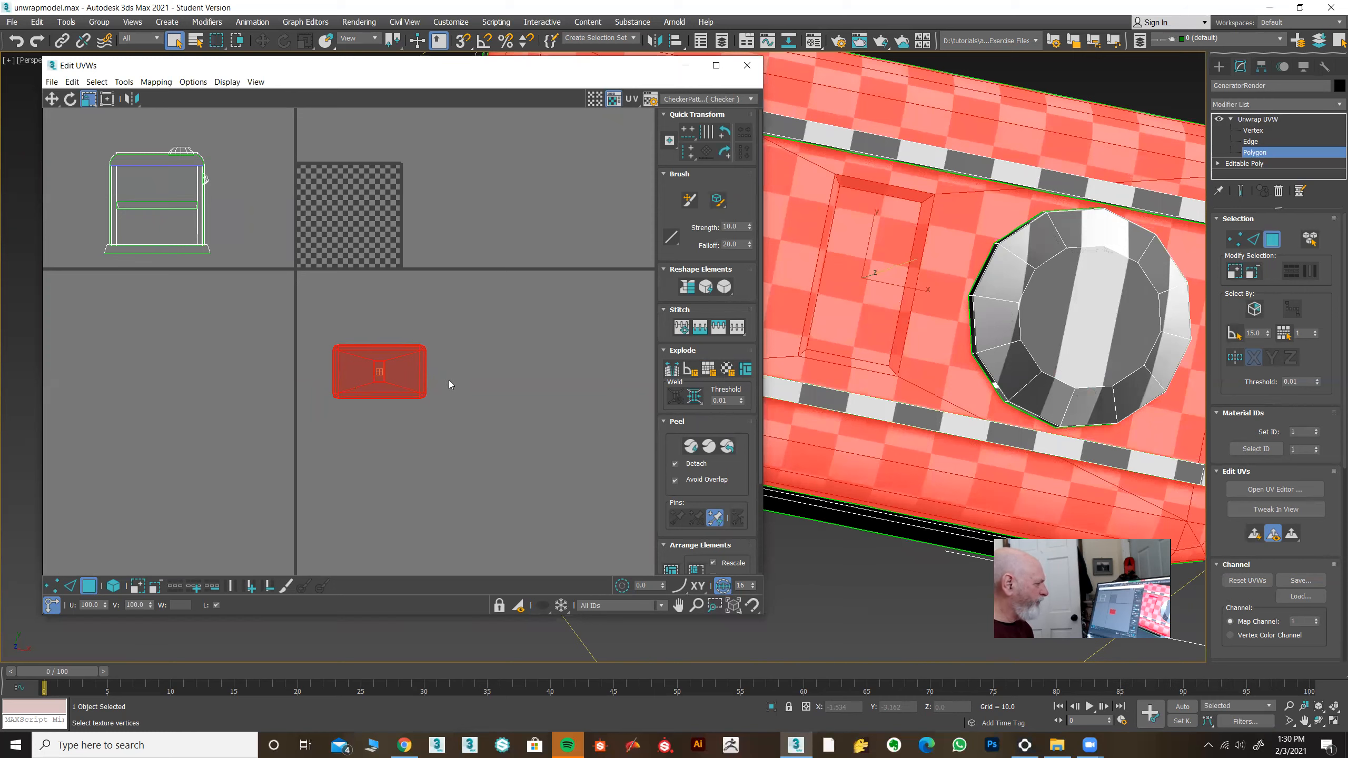
left_click(399, 366)
left_click_drag(399, 367, 397, 368)
- Switch to edge selection and select the whole outer border loop of the roof's UV cluster
middle_click_drag(1008, 425, 1022, 345, "alt")
middle_click_drag(982, 392, 1101, 293, "alt")
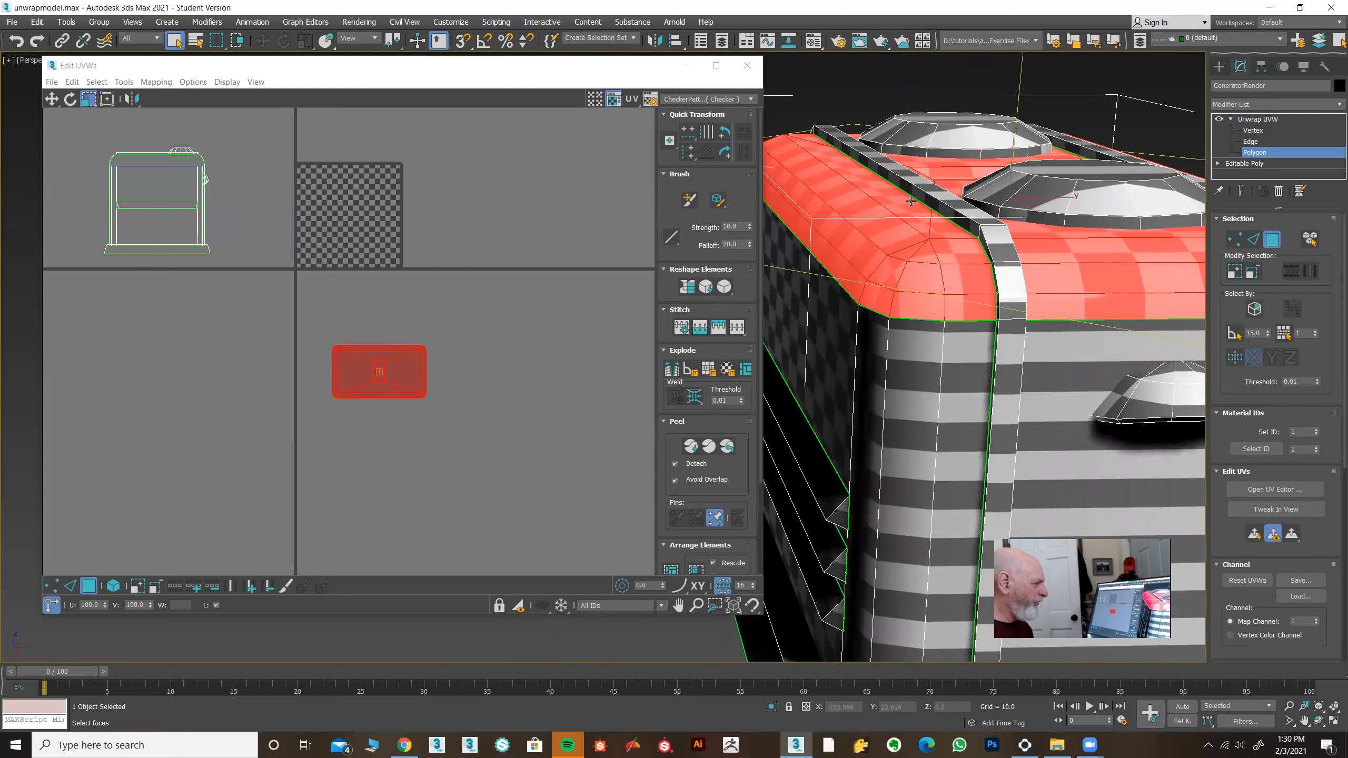
middle_click_drag(898, 227, 966, 267, "alt")
scroll(461, 404, "up", 5)
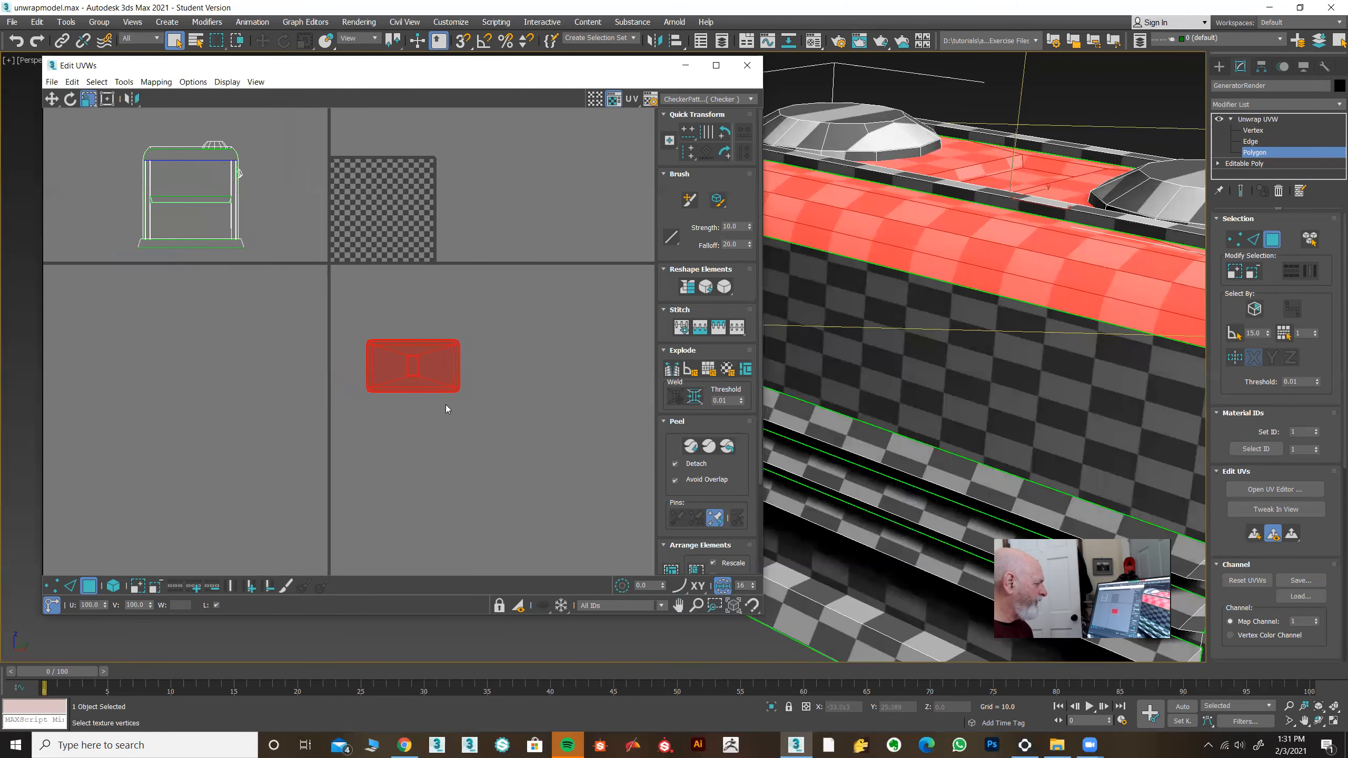
scroll(418, 390, "up", 3)
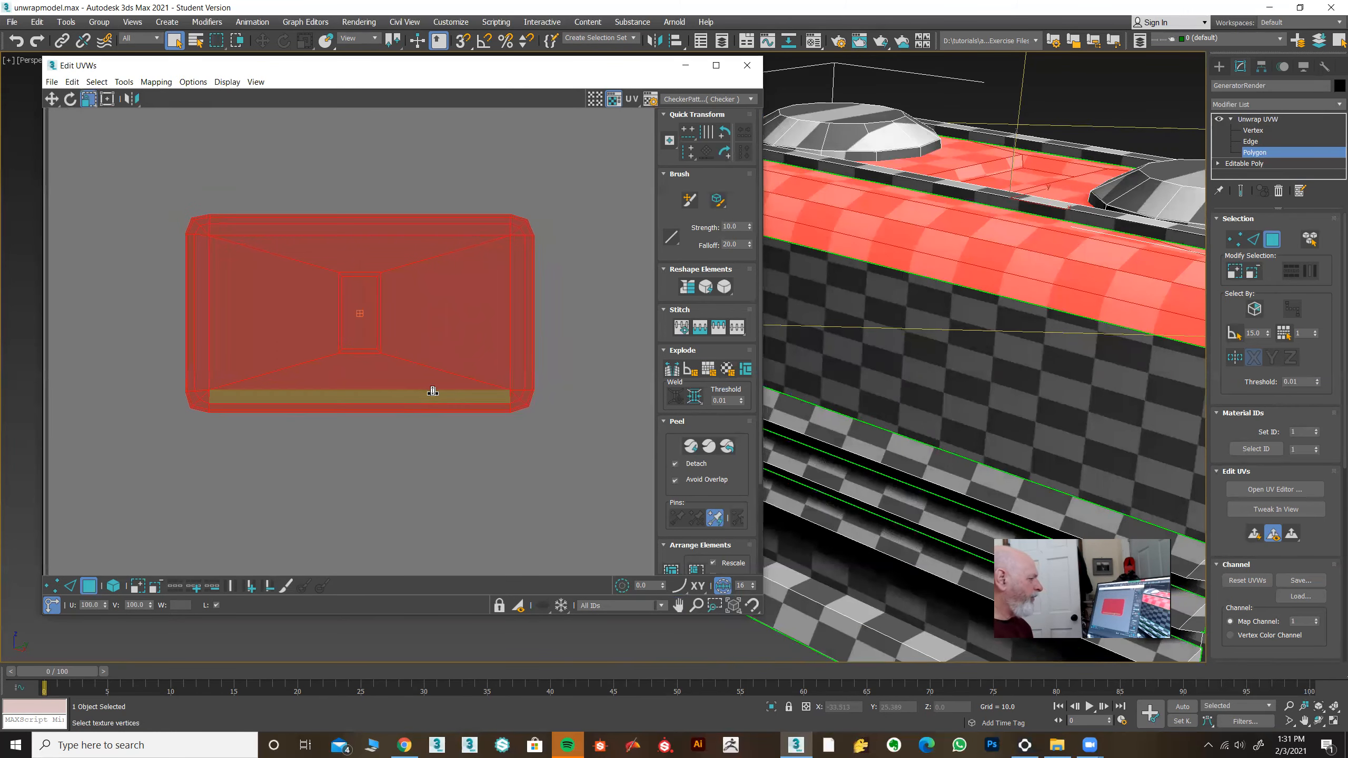
left_click(75, 588)
scroll(273, 466, "up", 2)
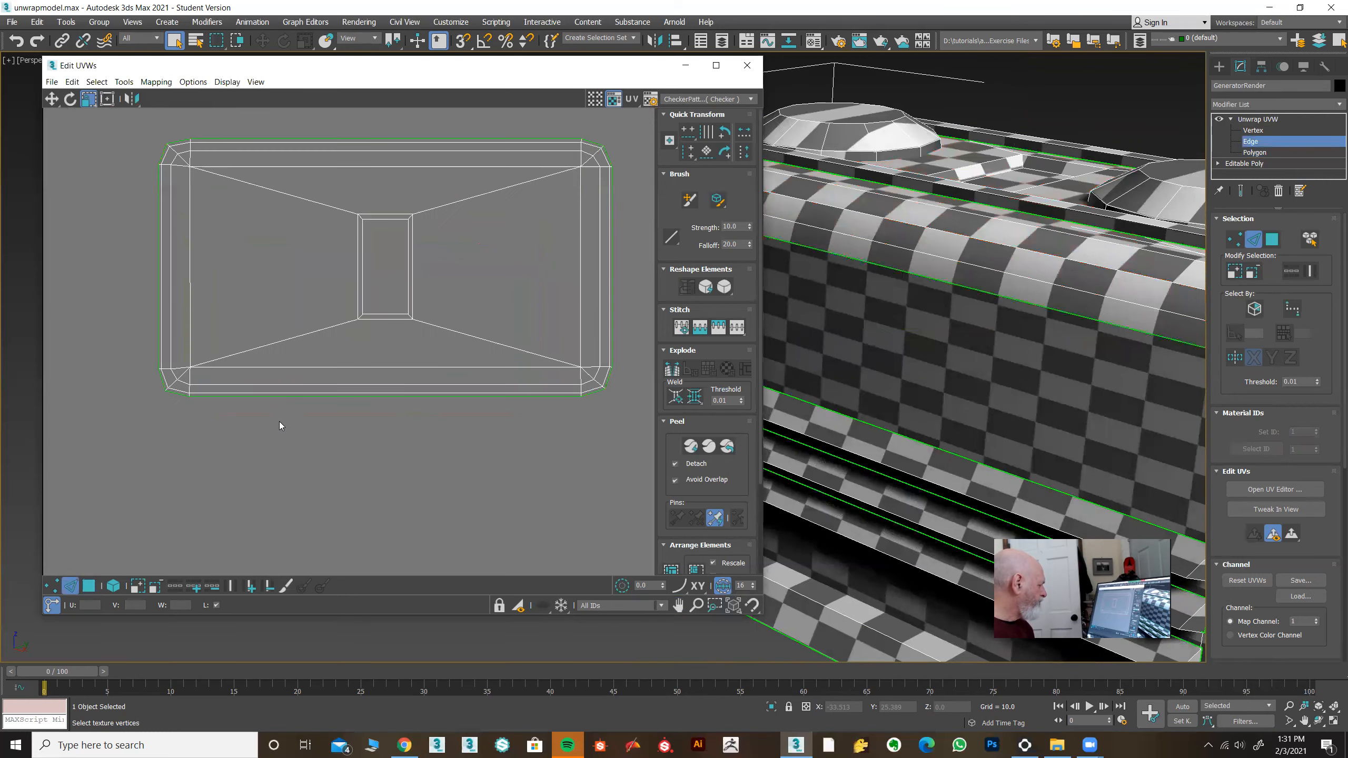
left_click(286, 397)
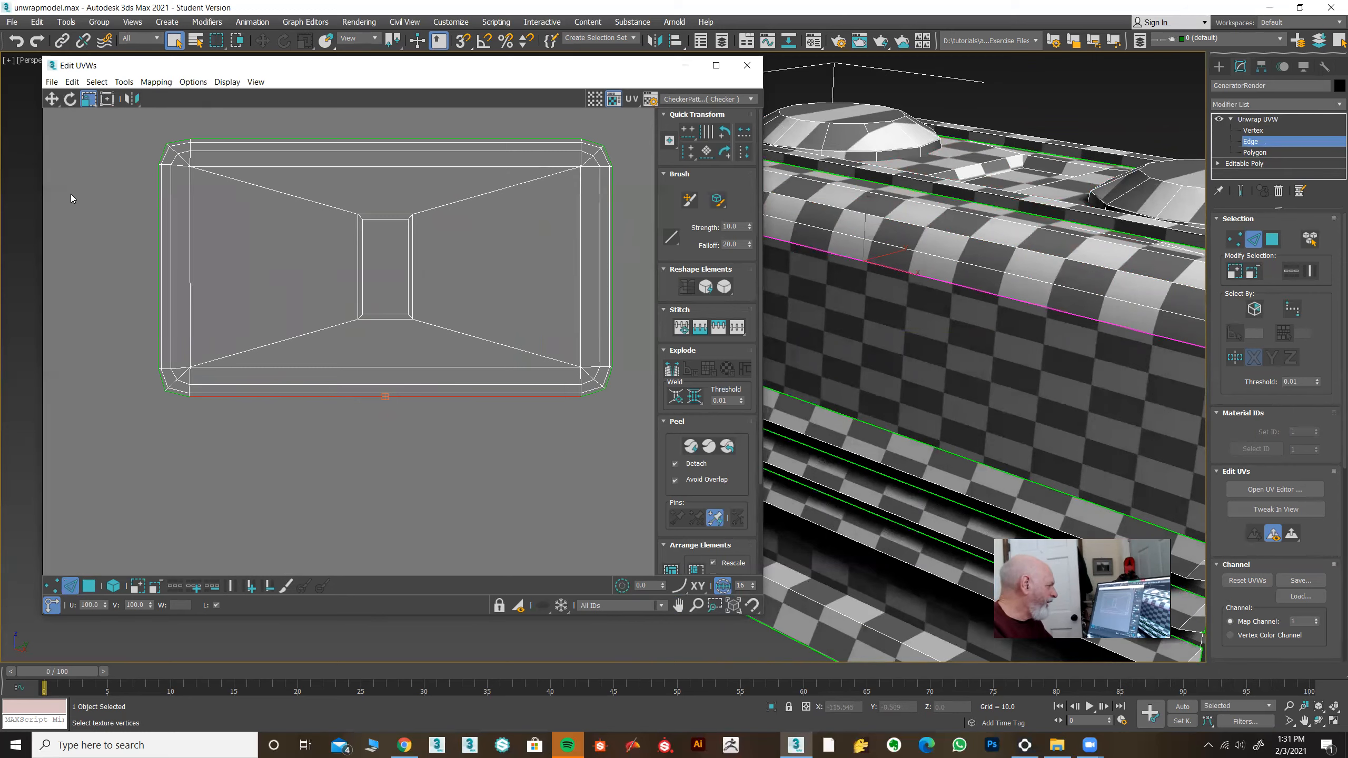
left_click(175, 586)
middle_click_drag(387, 427, 346, 462)
scroll(343, 456, "up", 1)
scroll(343, 456, "down", 1)
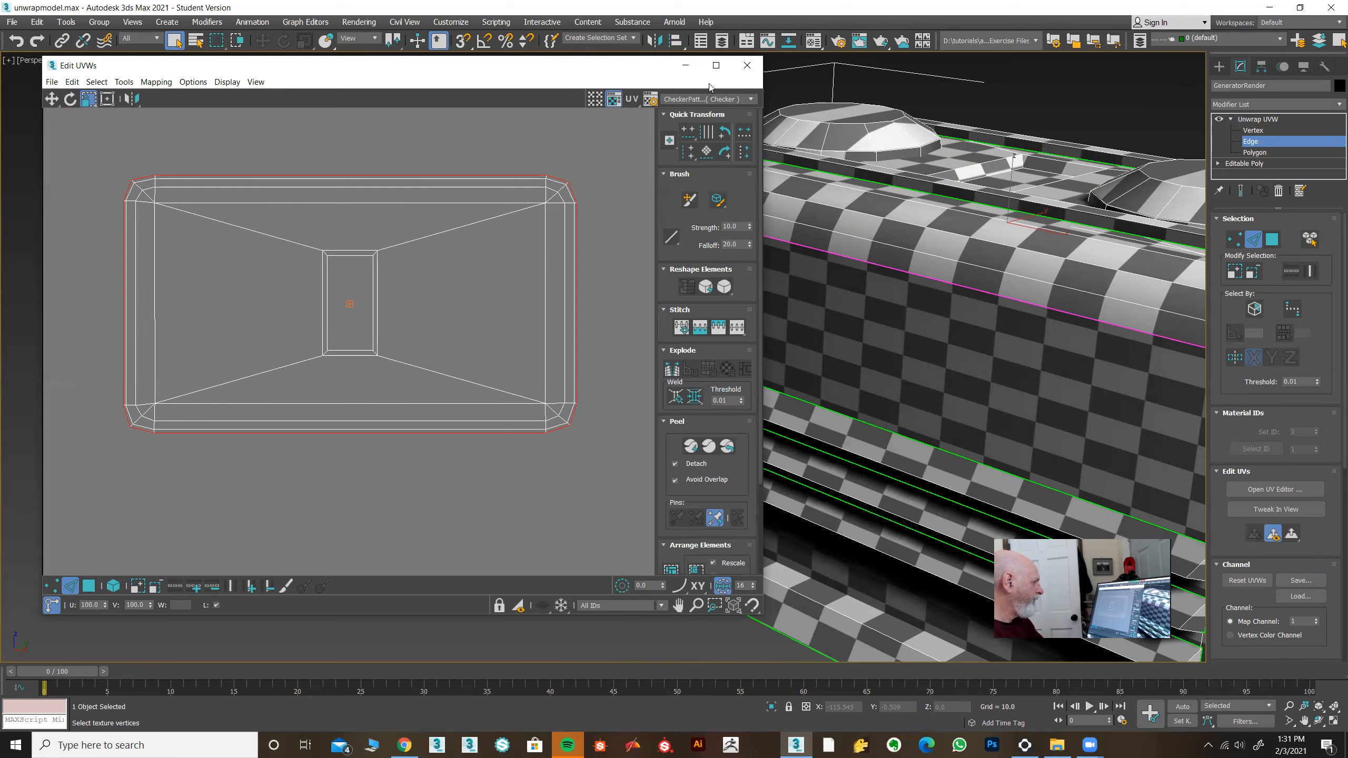
- Maximize the UV editor and scale the roof cluster's border edges outward to 103%, then slightly more vertically
left_click(716, 64)
middle_click_drag(685, 332, 647, 171)
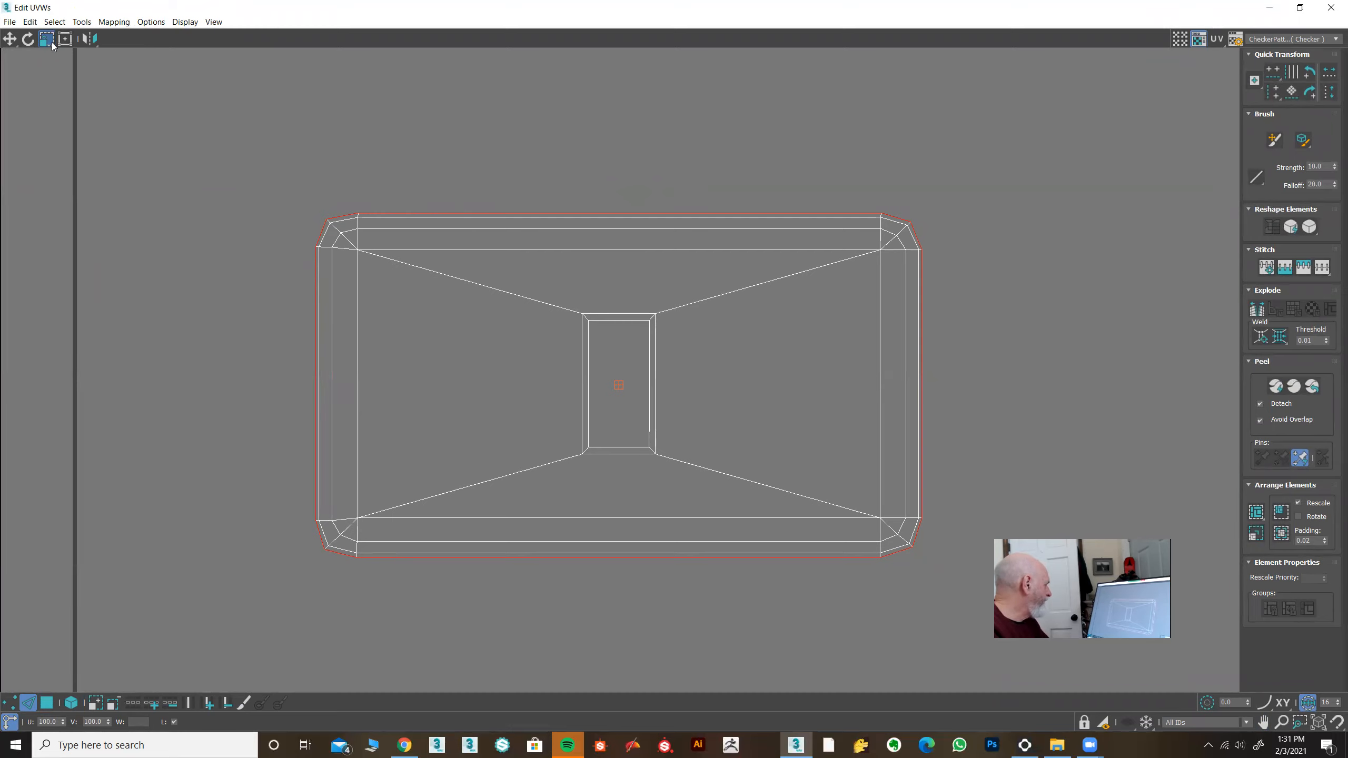
left_click_drag(47, 39, 46, 66)
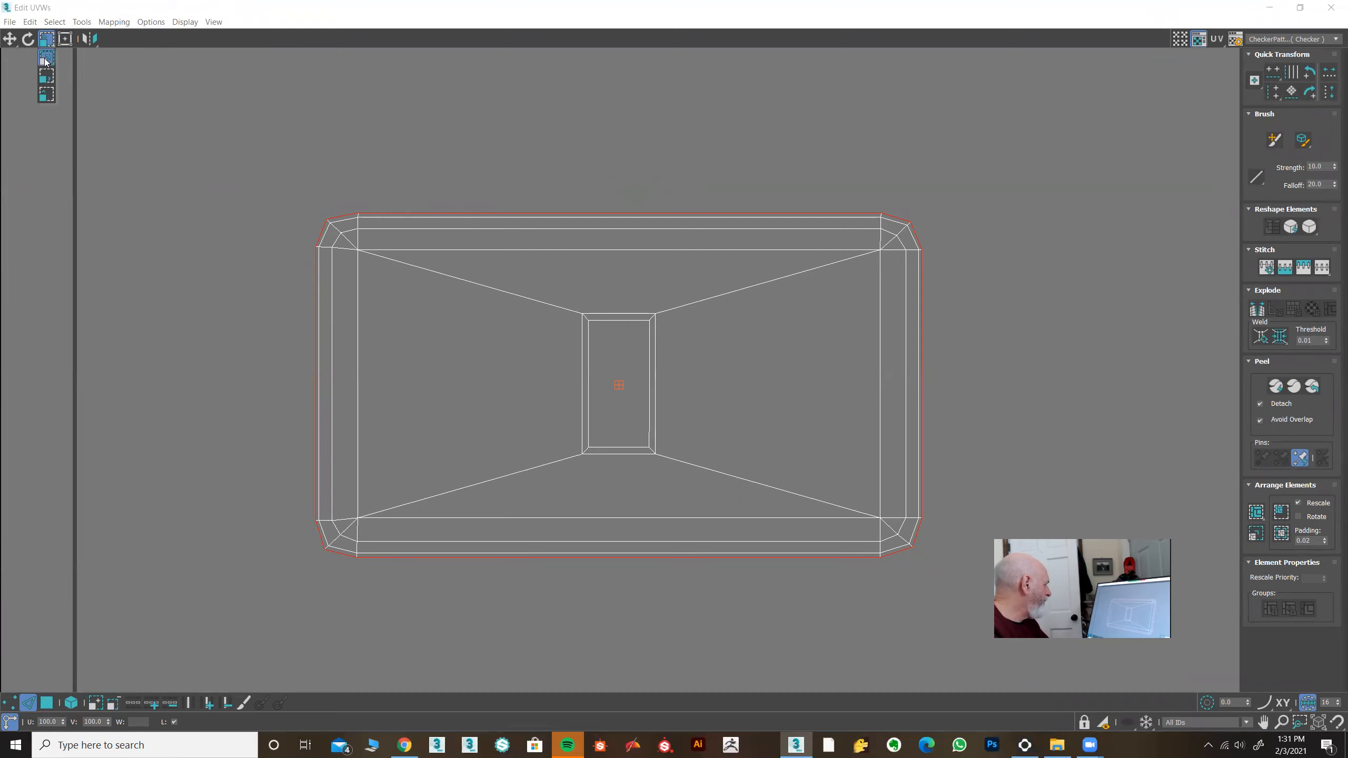
left_click_drag(372, 210, 371, 207)
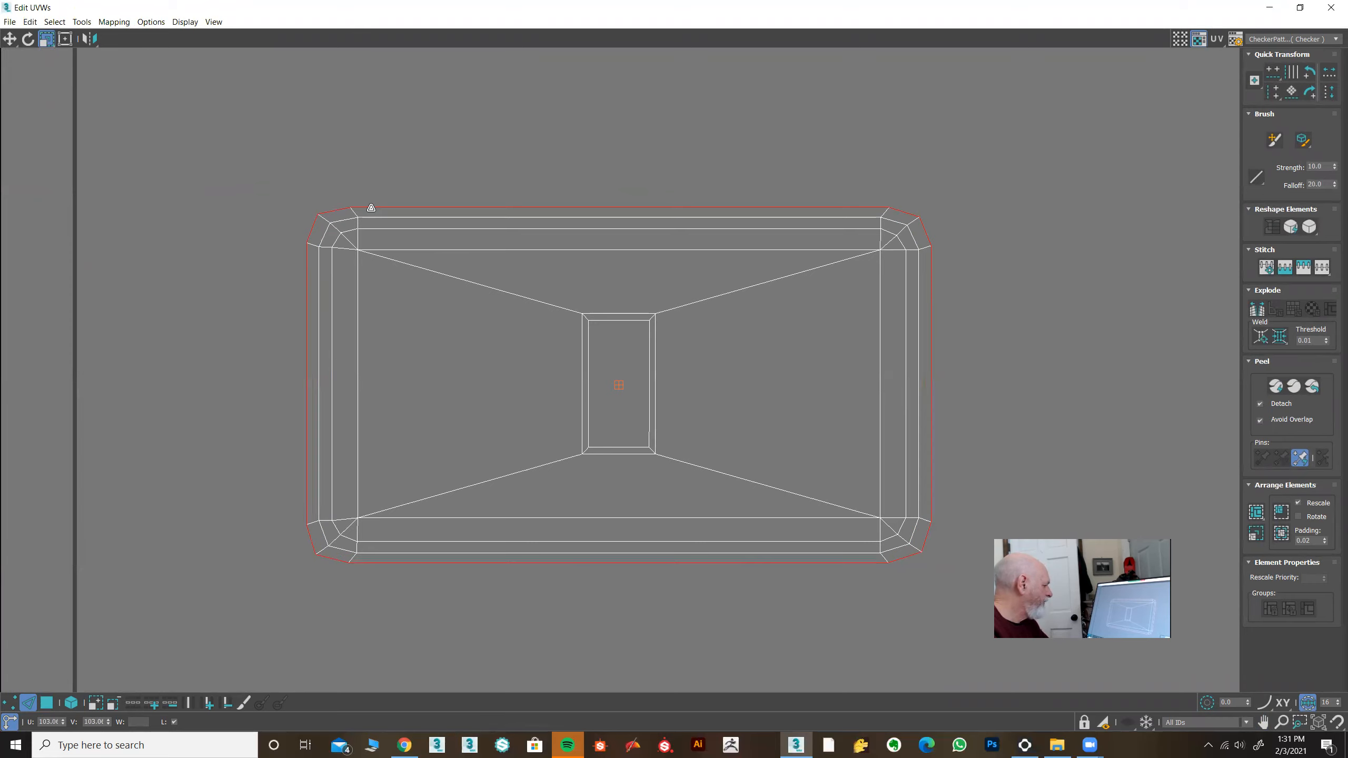
left_click_drag(47, 38, 45, 58)
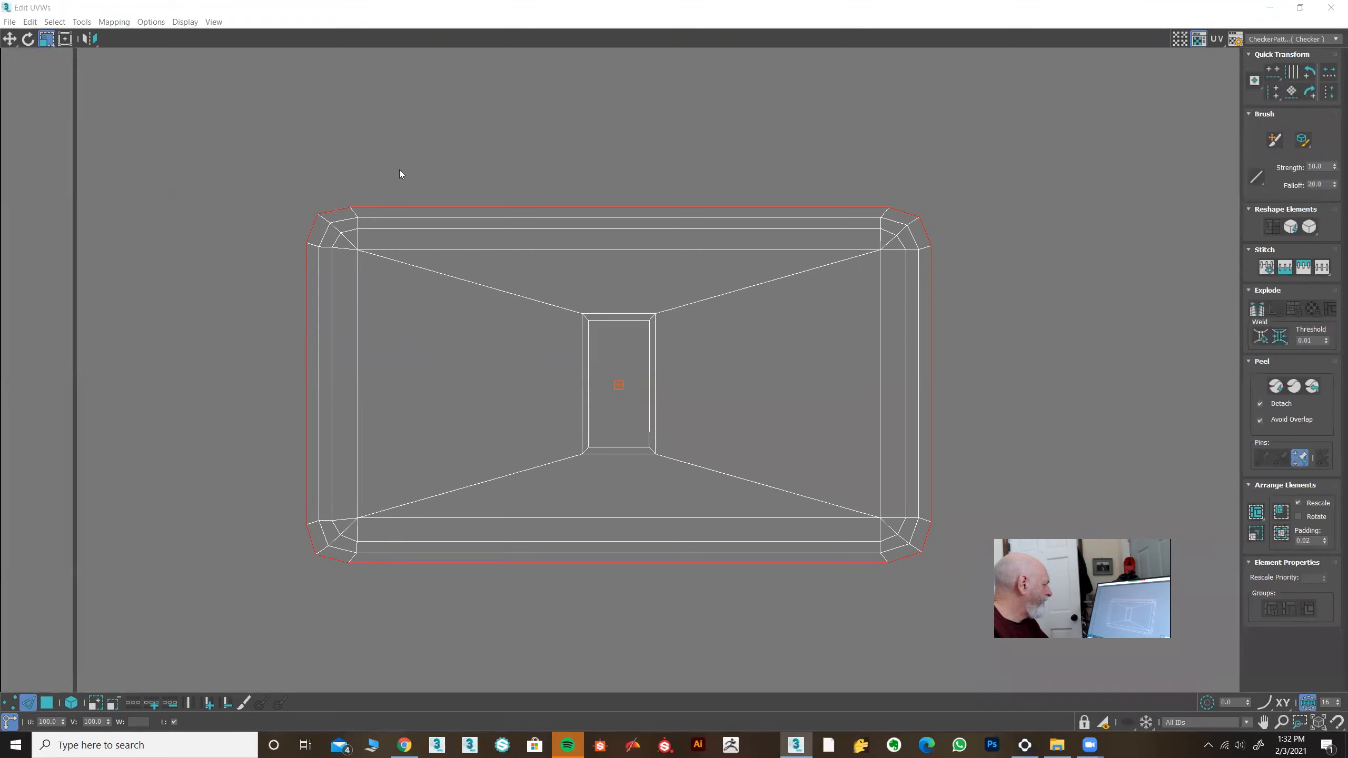
left_click_drag(395, 208, 394, 204)
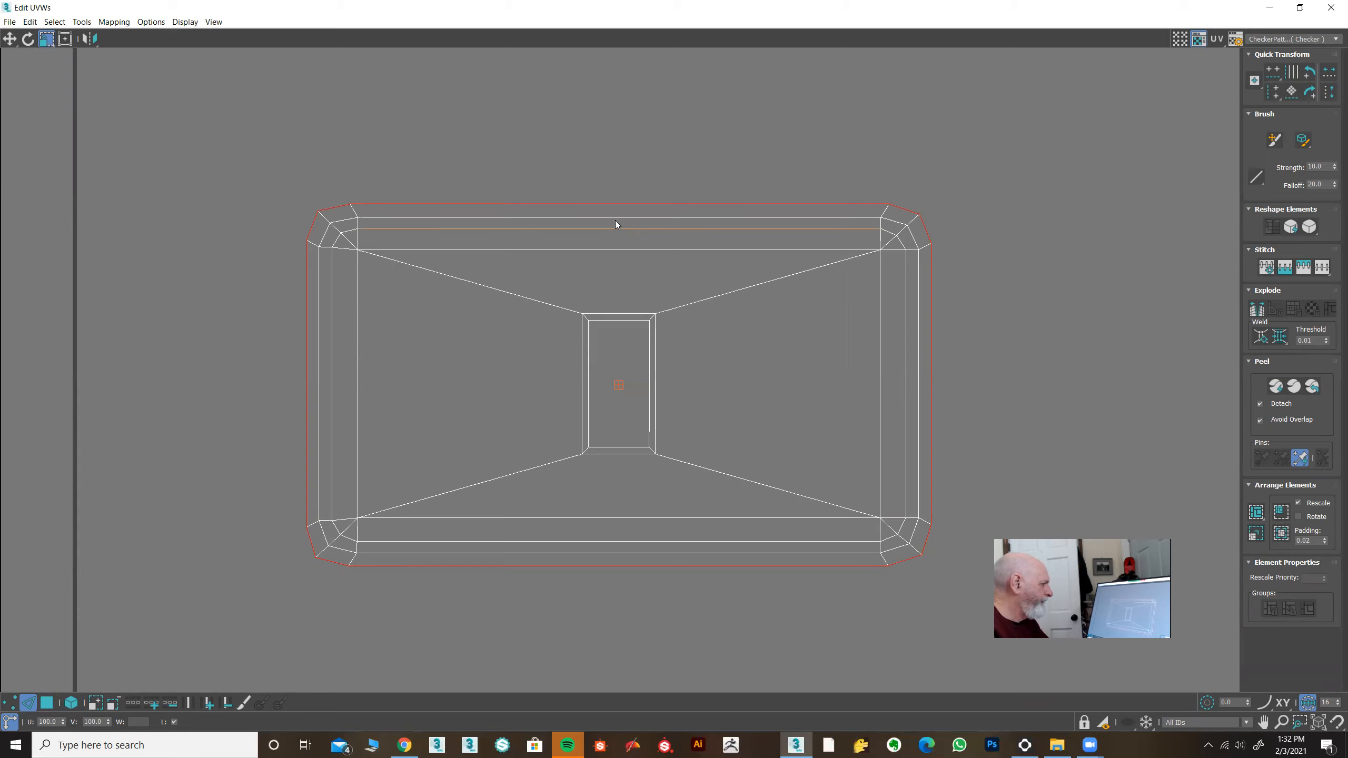
- Restore the UV editor's window size and examine the checker squares along the roof's rounded edges and corners
left_click(1299, 8)
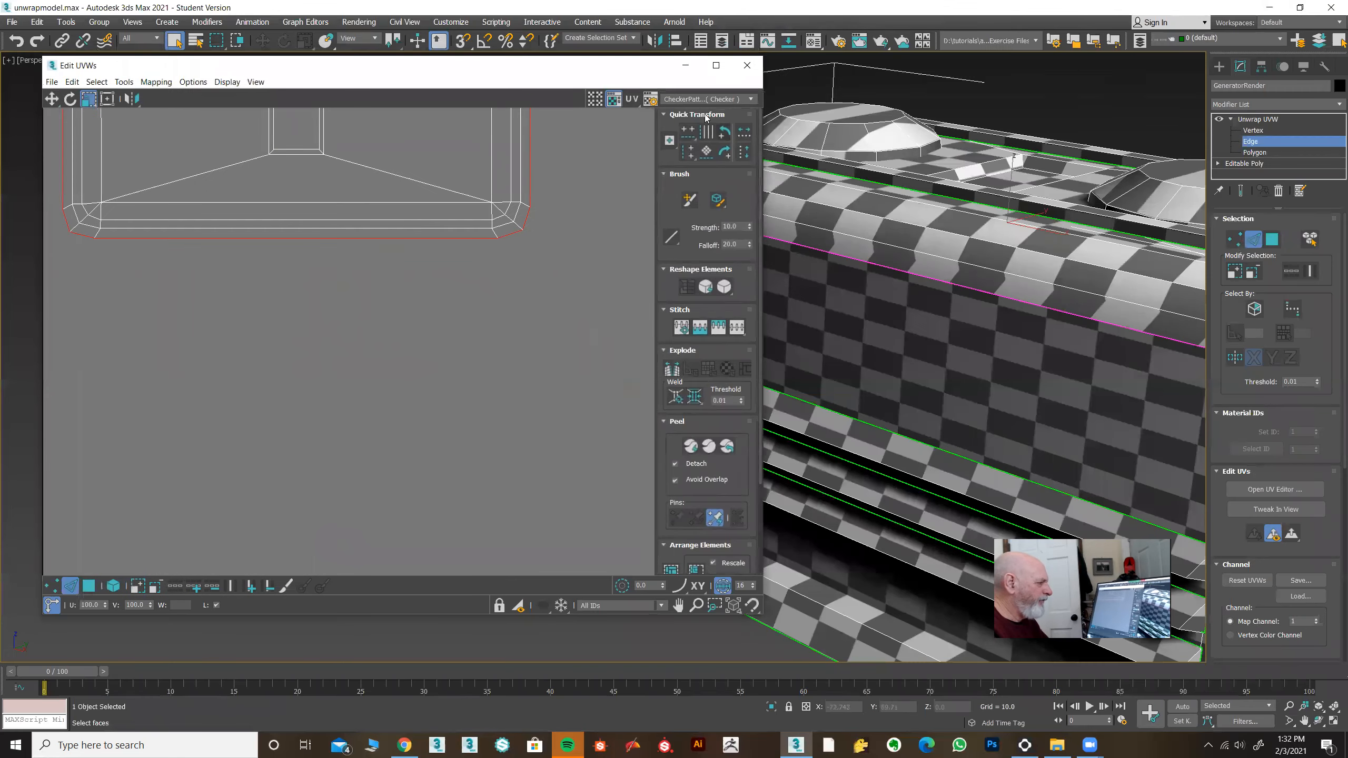
middle_click_drag(988, 239, 982, 261, "alt")
middle_click_drag(497, 273, 495, 462)
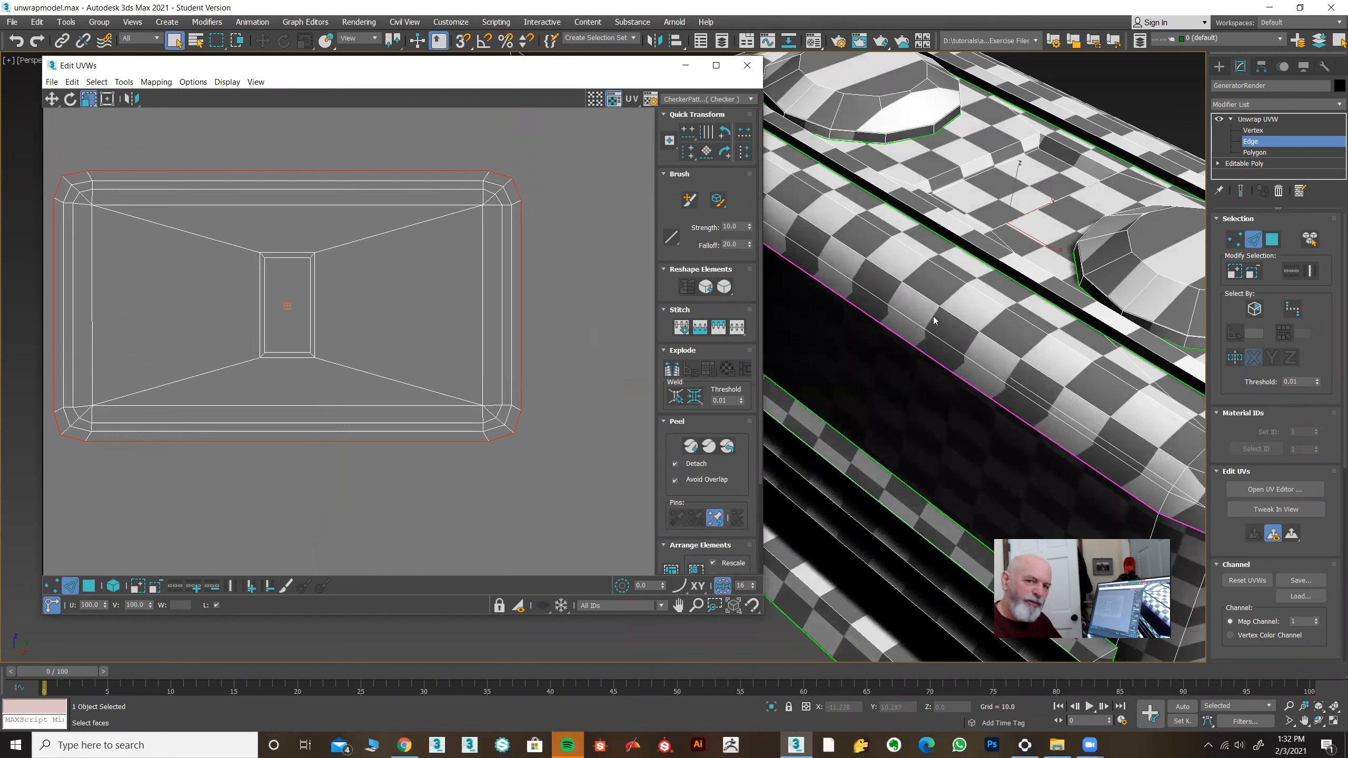
middle_click_drag(990, 356, 811, 356, "alt")
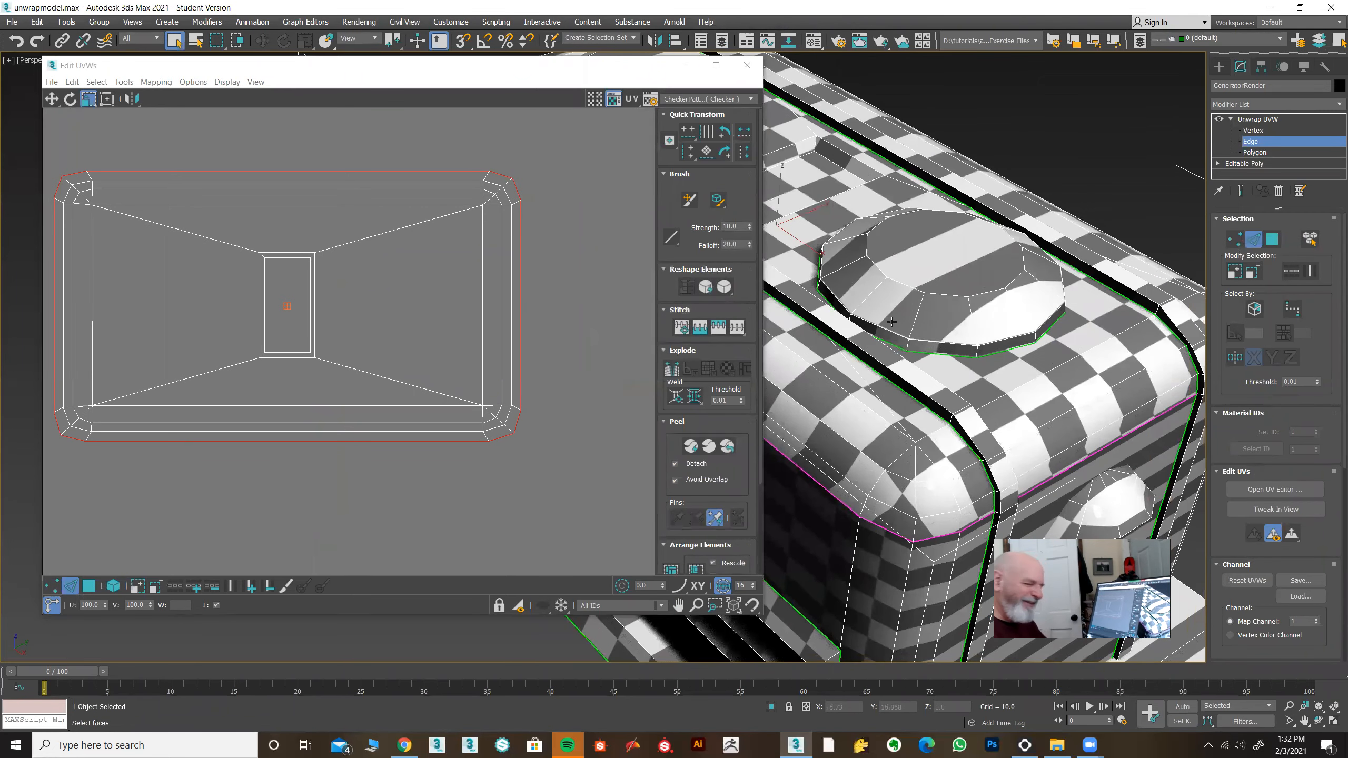
middle_click_drag(916, 324, 932, 359, "alt")
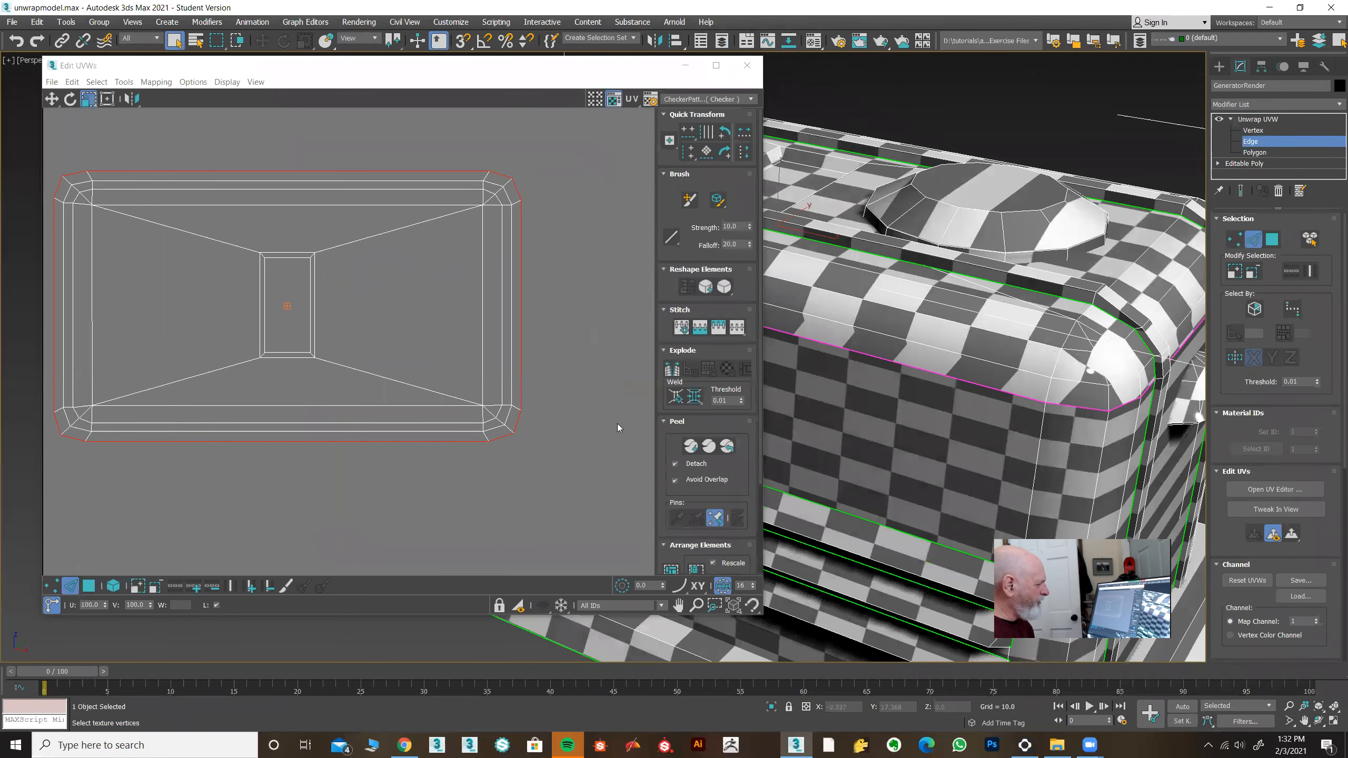
middle_click_drag(870, 358, 901, 365, "alt")
middle_click_drag(354, 466, 414, 460)
middle_click_drag(513, 435, 492, 465)
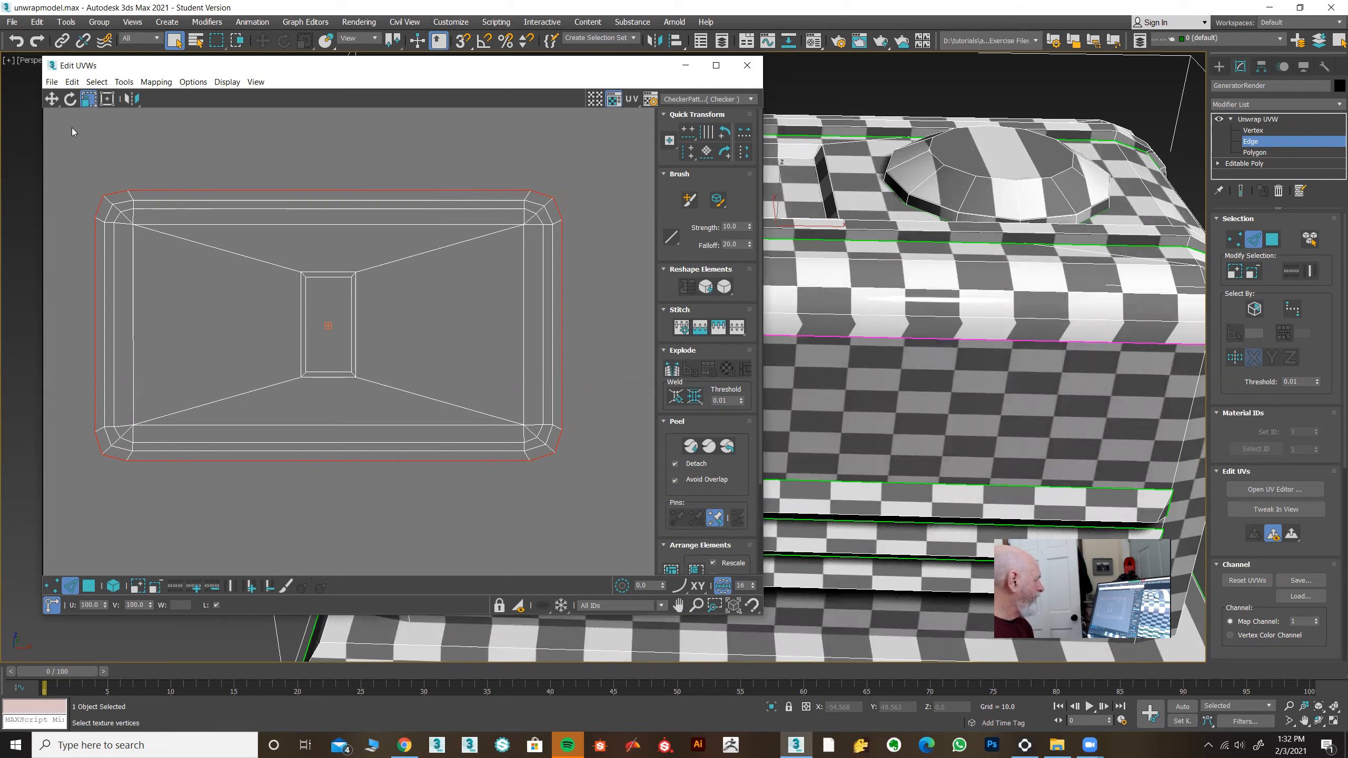
- Break the four border vertices at the ends of the two long outer edges of the roof's UV cluster
left_click(52, 585)
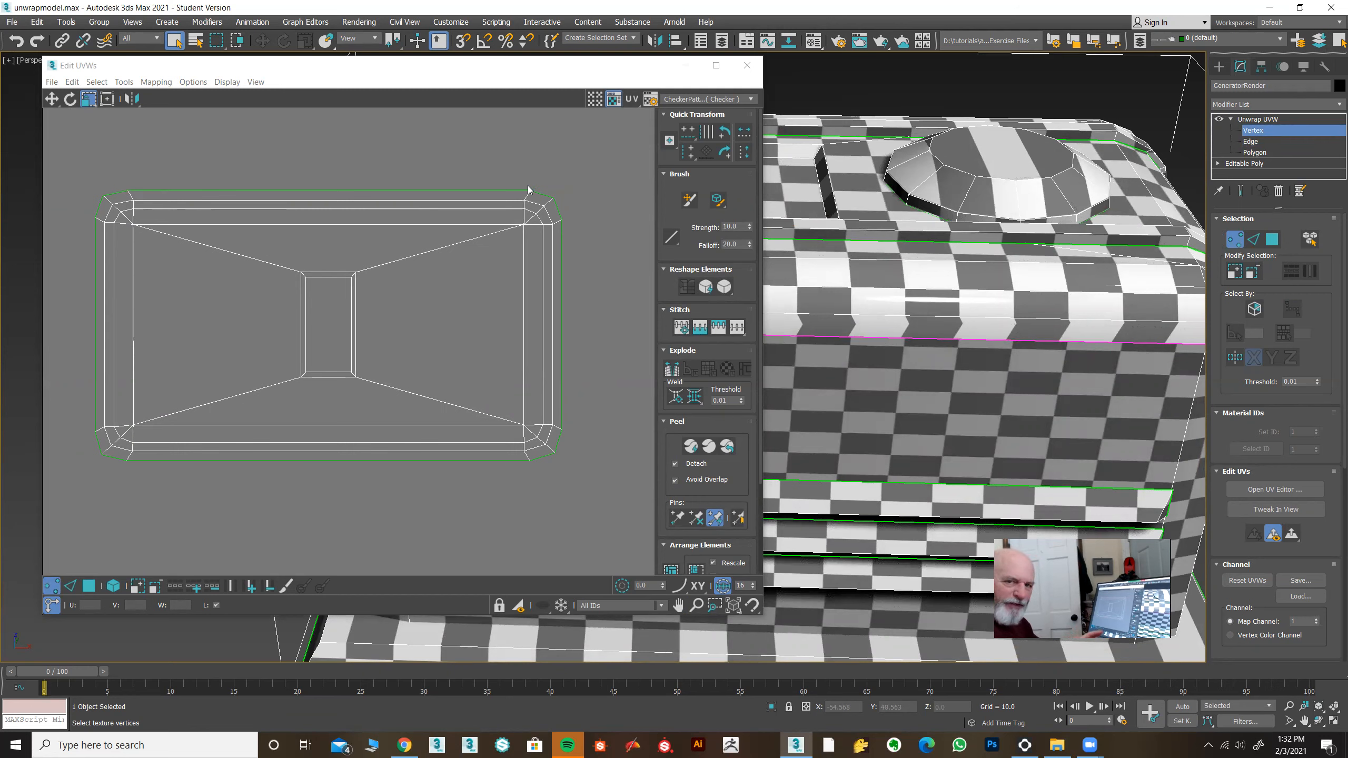
scroll(109, 212, "up", 4)
left_click(150, 159)
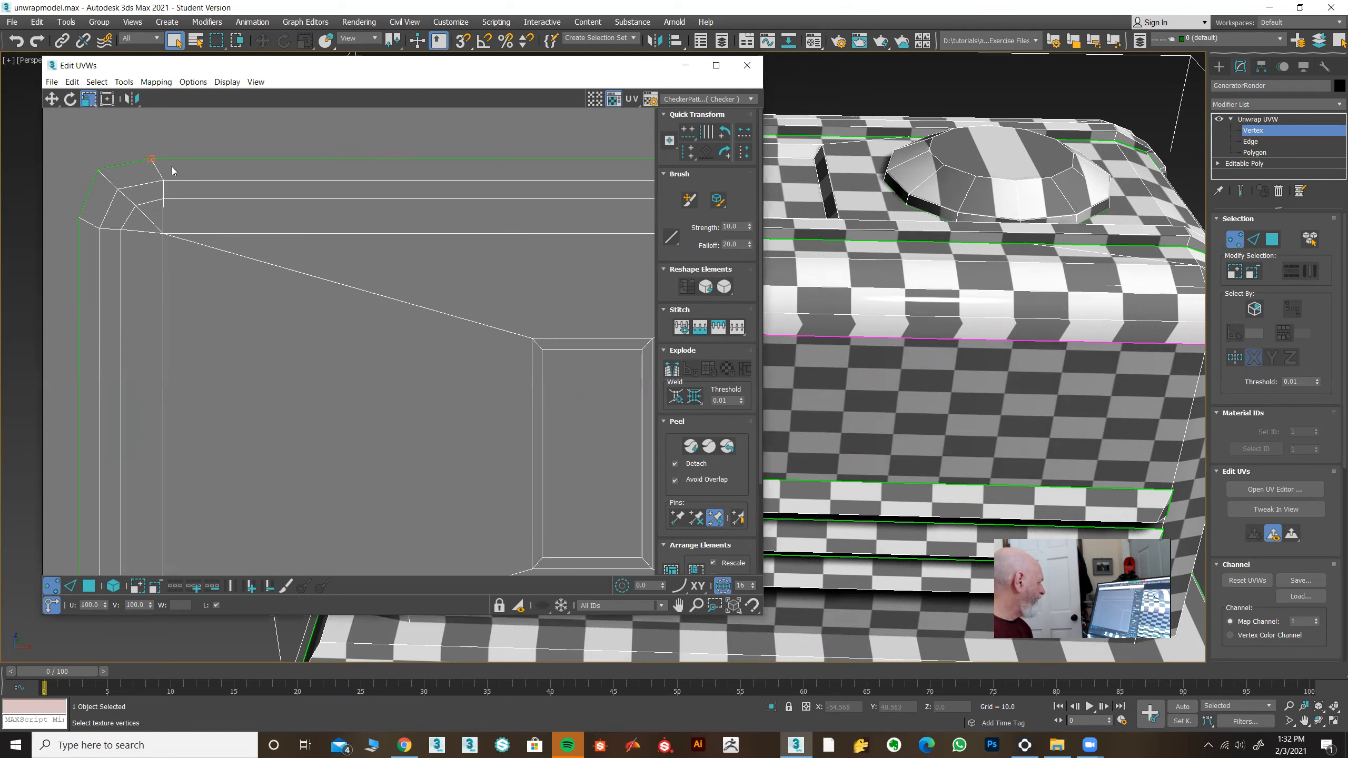
middle_click_drag(468, 296, 389, 318)
left_click(52, 99)
middle_click_drag(405, 273, 294, 313)
scroll(293, 310, "down", 3)
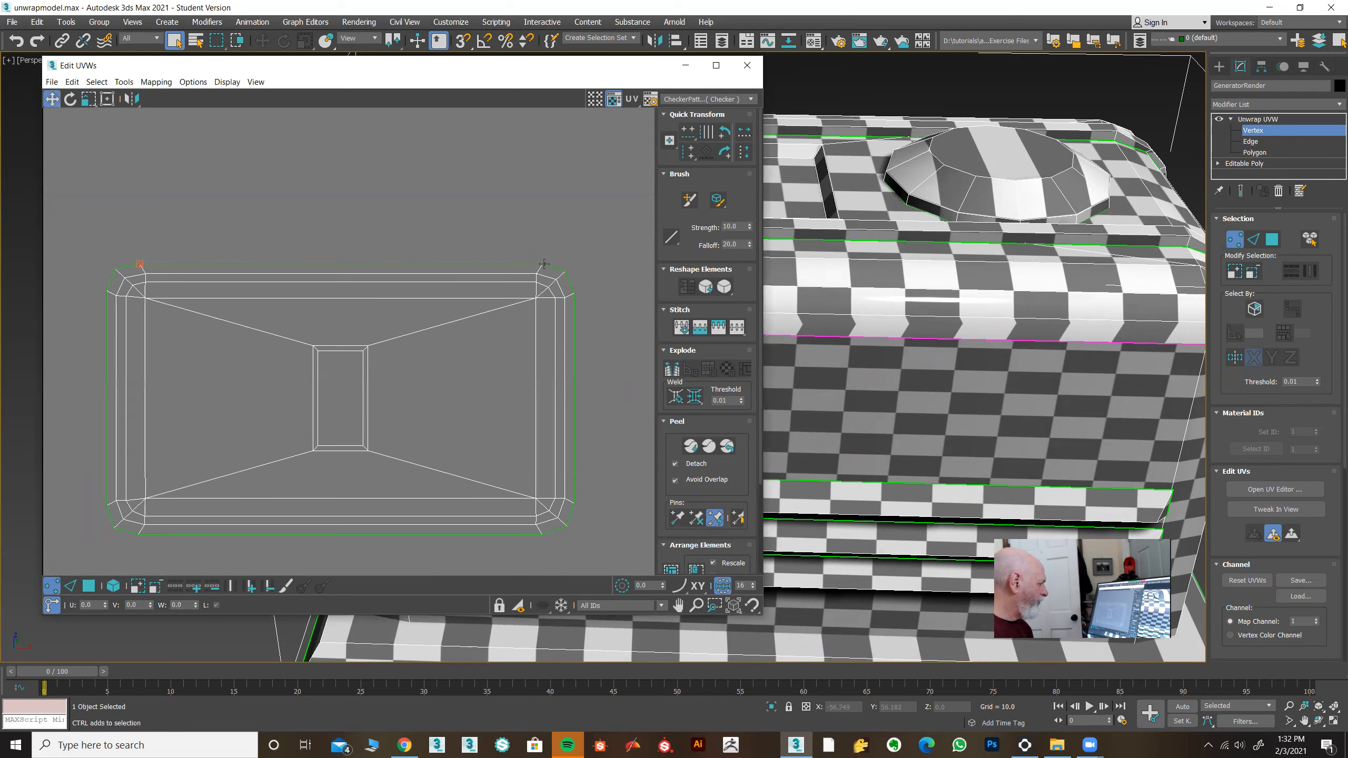
middle_click_drag(415, 437, 440, 374)
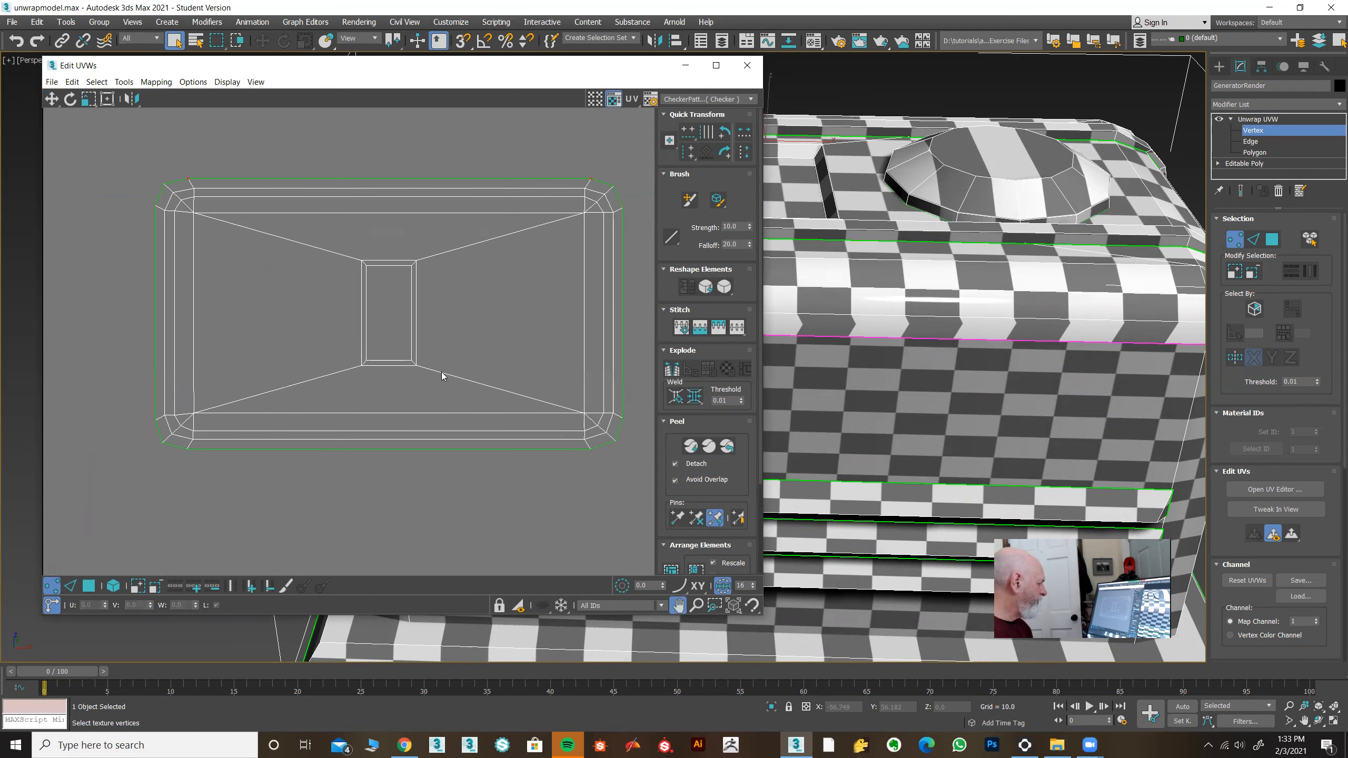
left_click(187, 449)
left_click(592, 450, "ctrl")
middle_click_drag(507, 497, 500, 520)
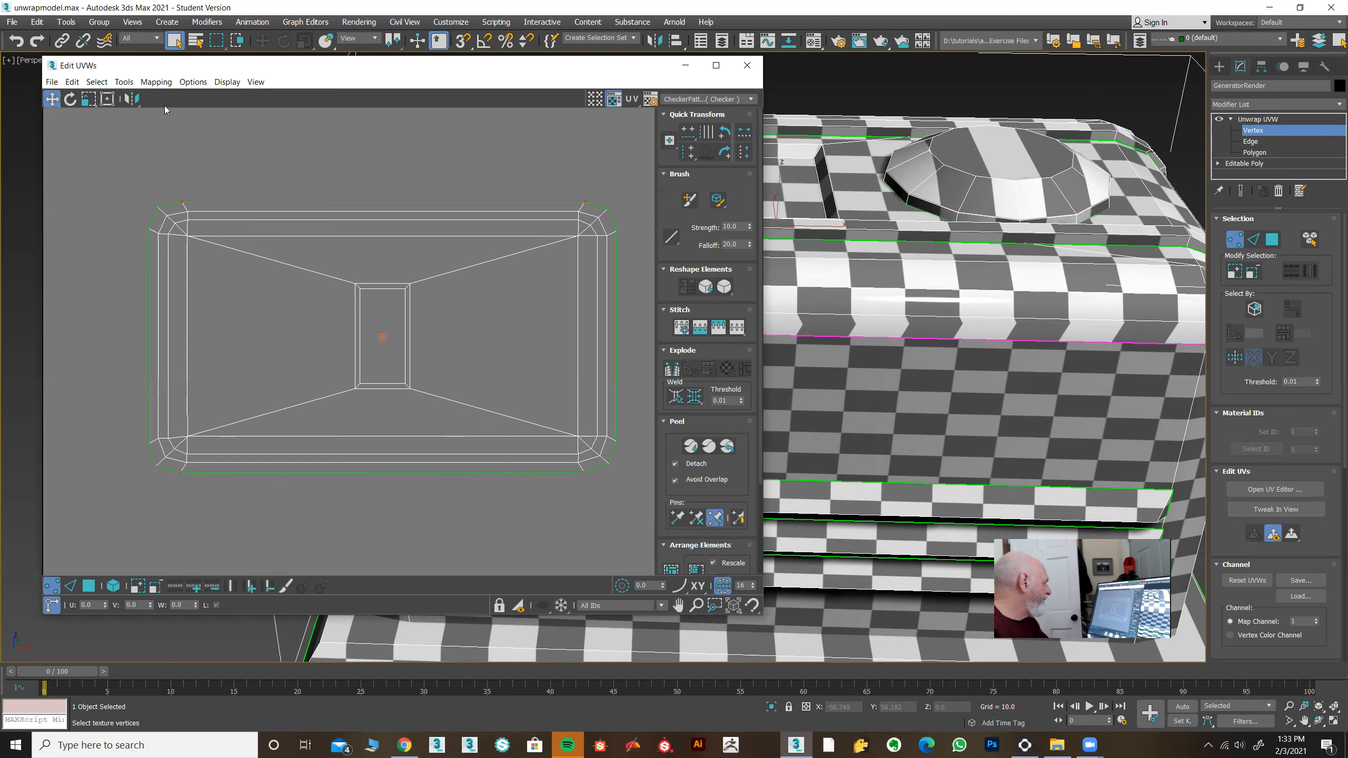
left_click(124, 82)
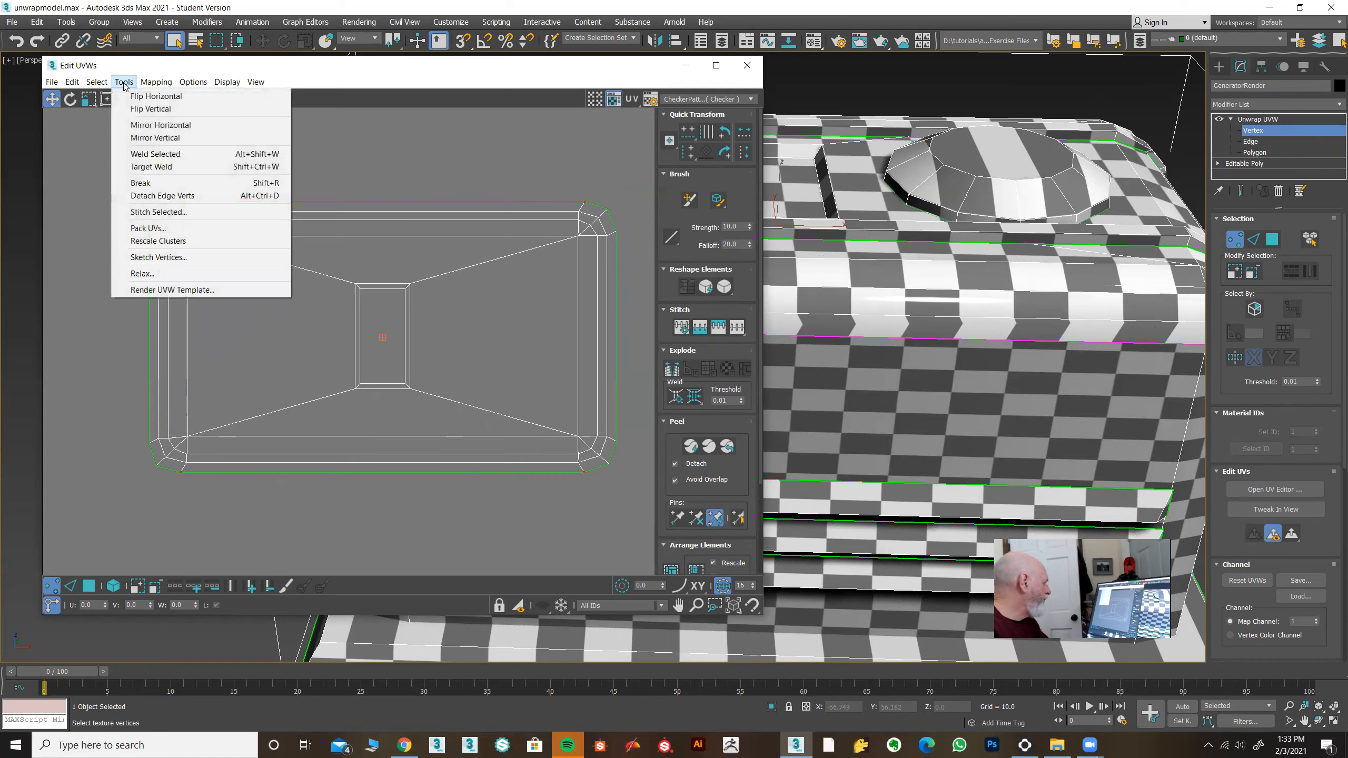
left_click(140, 182)
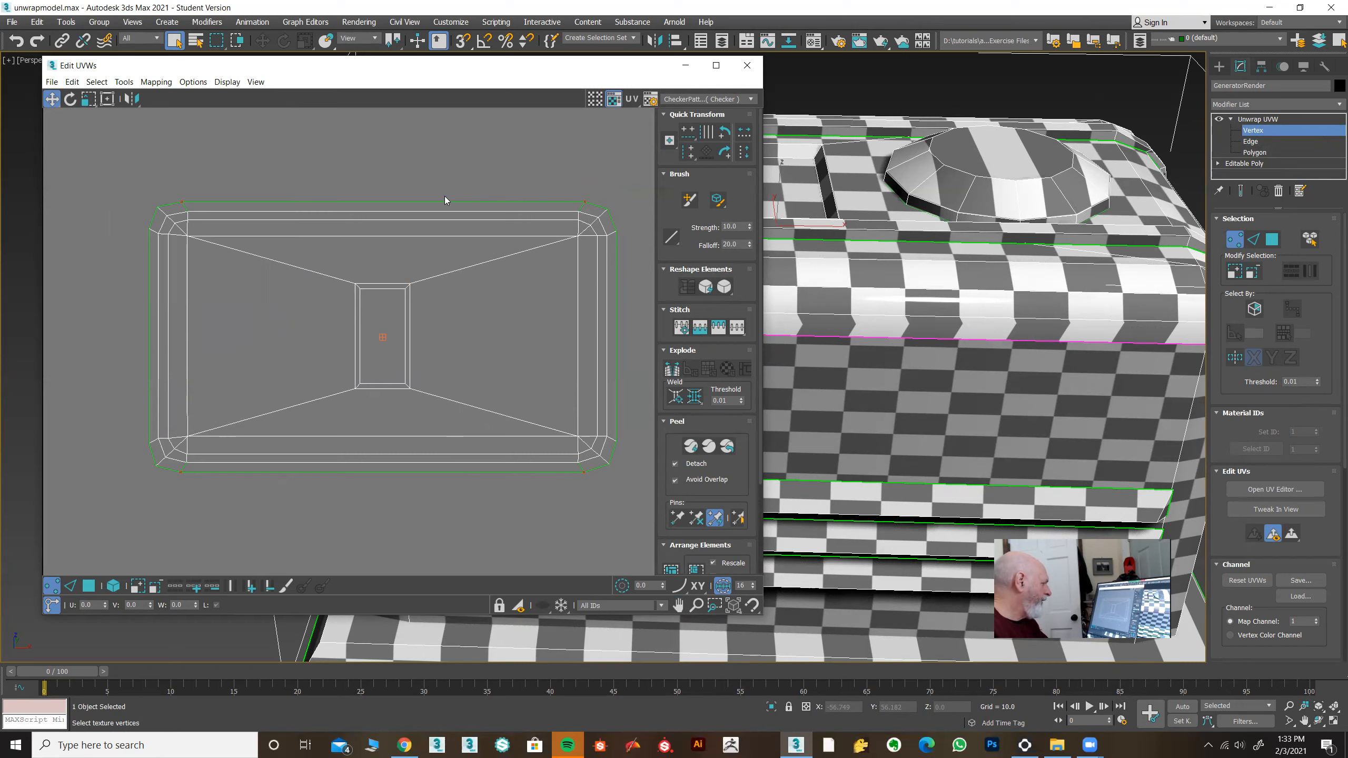
- Scale the roof cluster's two long outer border edges slightly shorter horizontally, and check the checker squares along the roof's rounded side
left_click(71, 586)
left_click(326, 472)
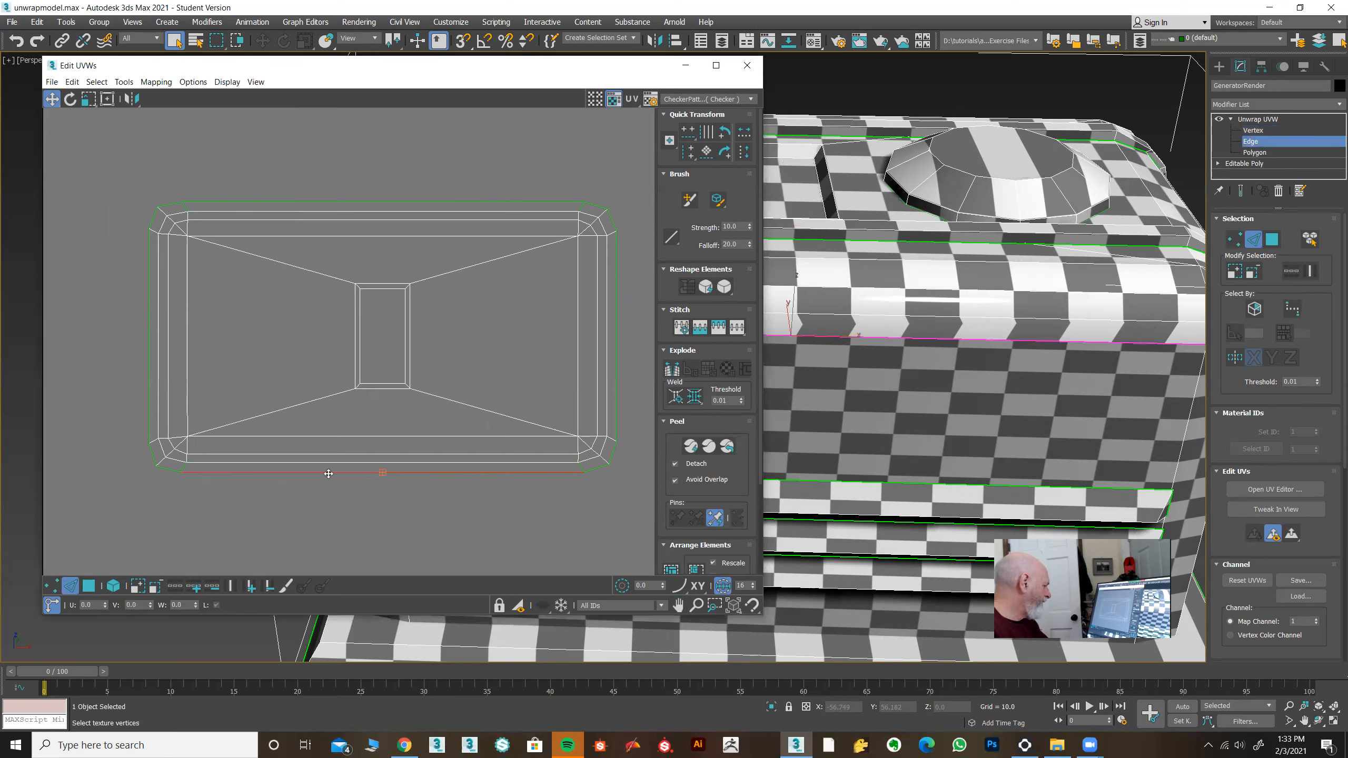
left_click(330, 201, "ctrl")
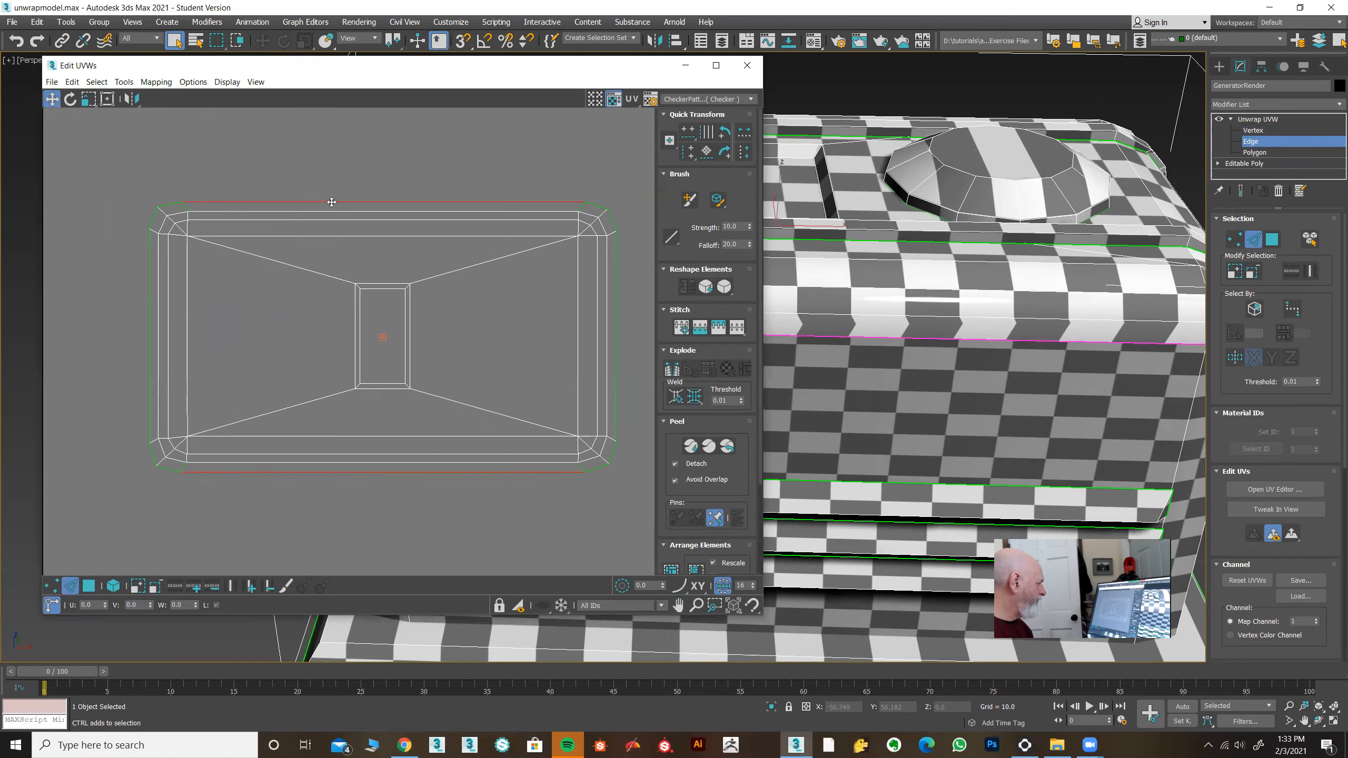
left_click(89, 101)
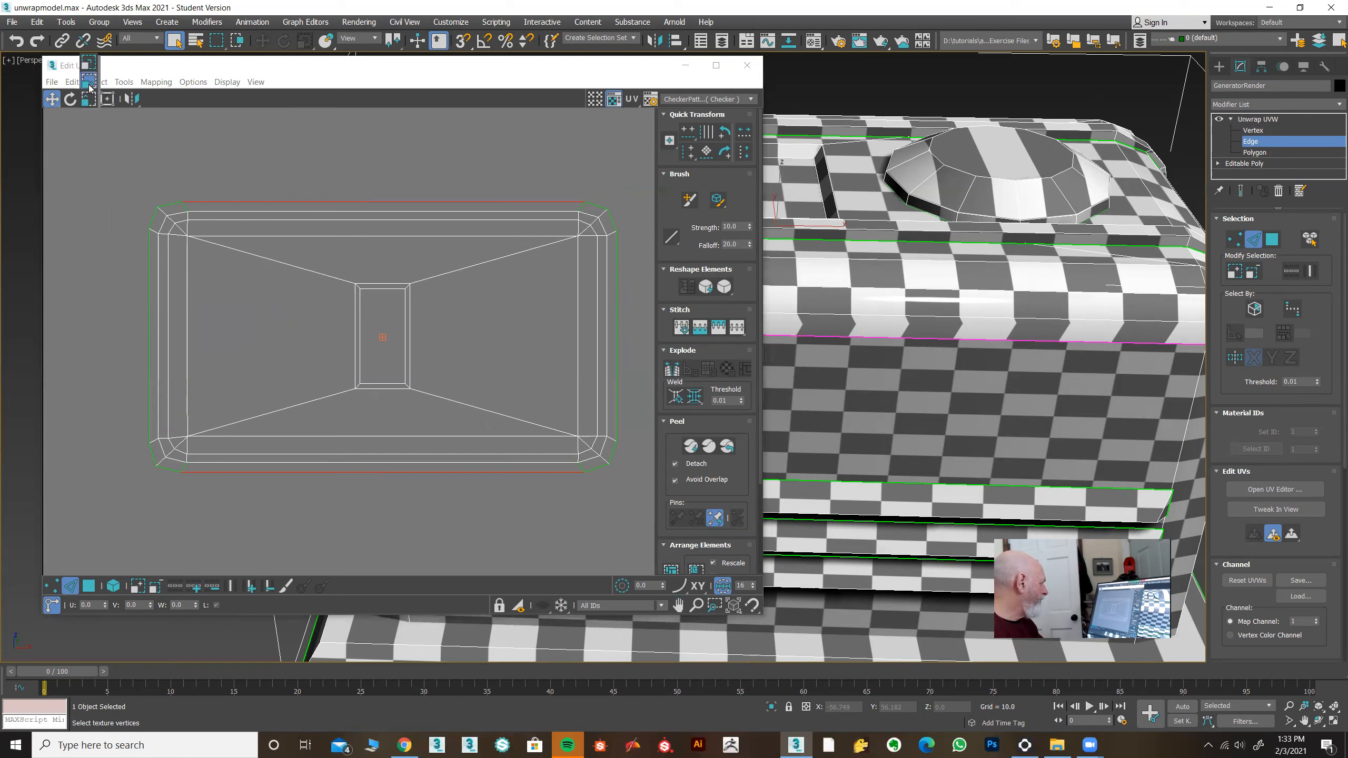
left_click(89, 83)
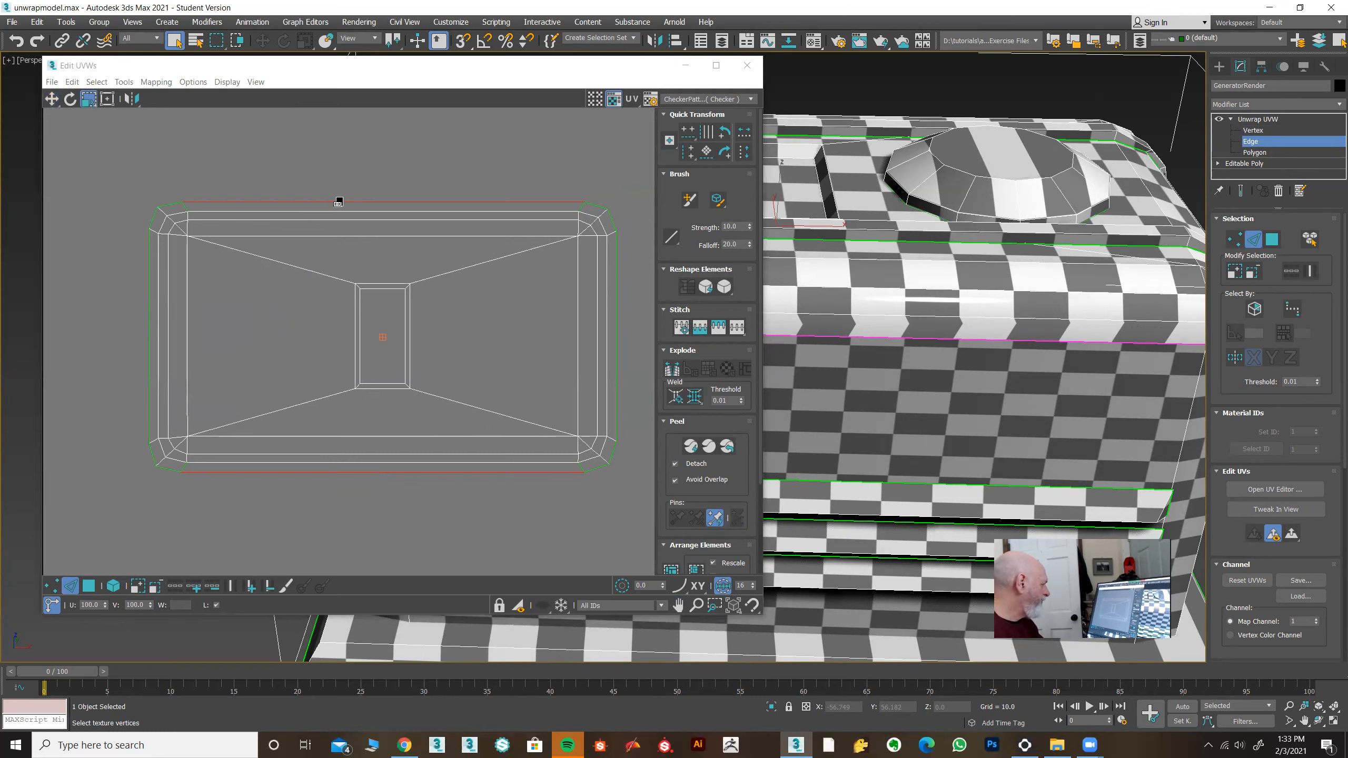
left_click_drag(338, 202, 337, 202)
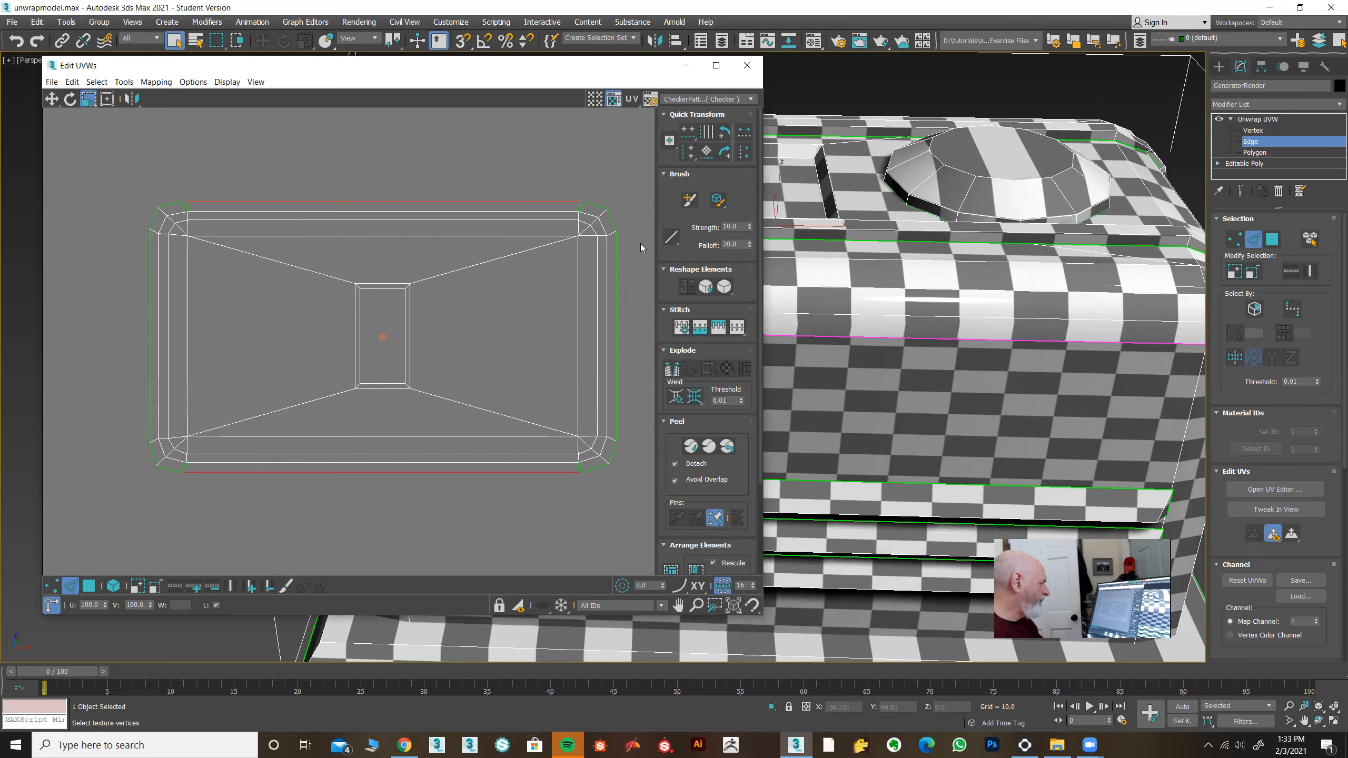
middle_click_drag(1005, 340, 908, 321, "alt")
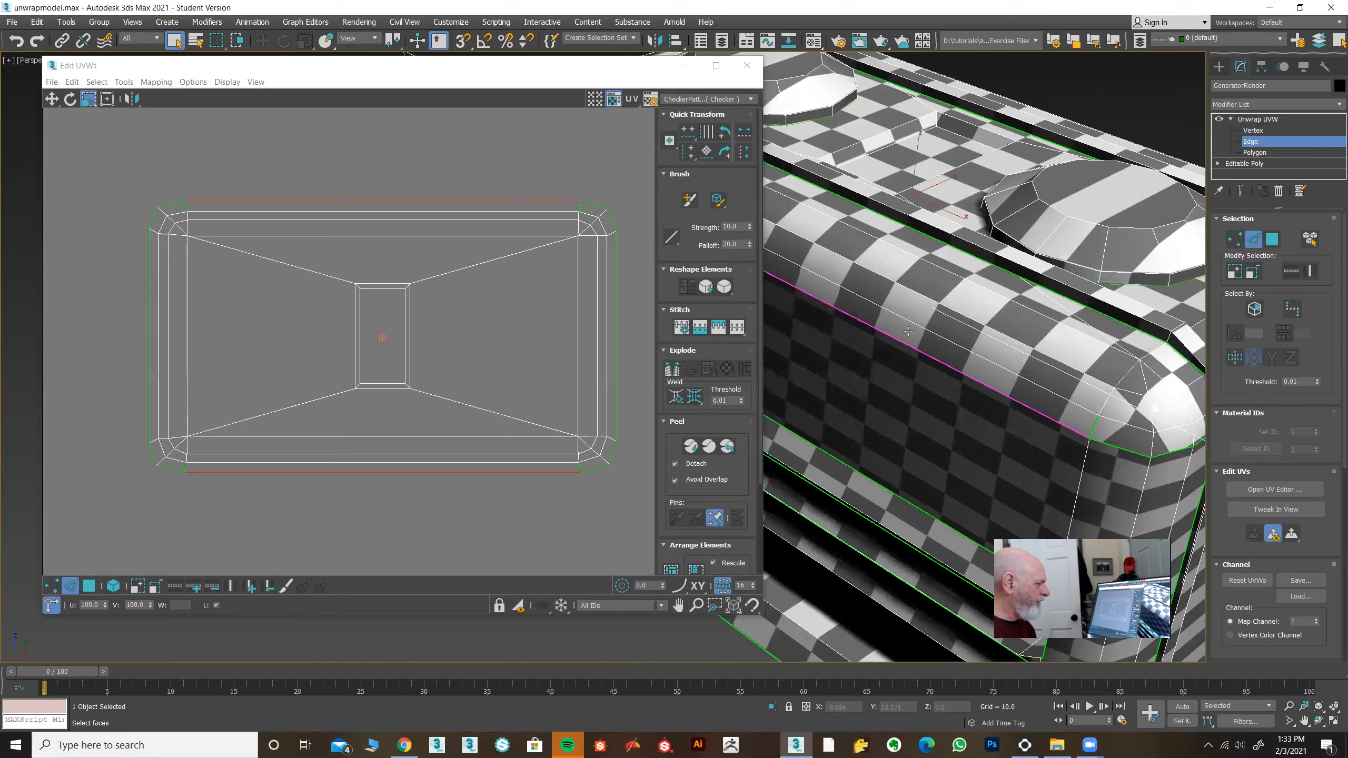
middle_click_drag(938, 323, 878, 348, "alt")
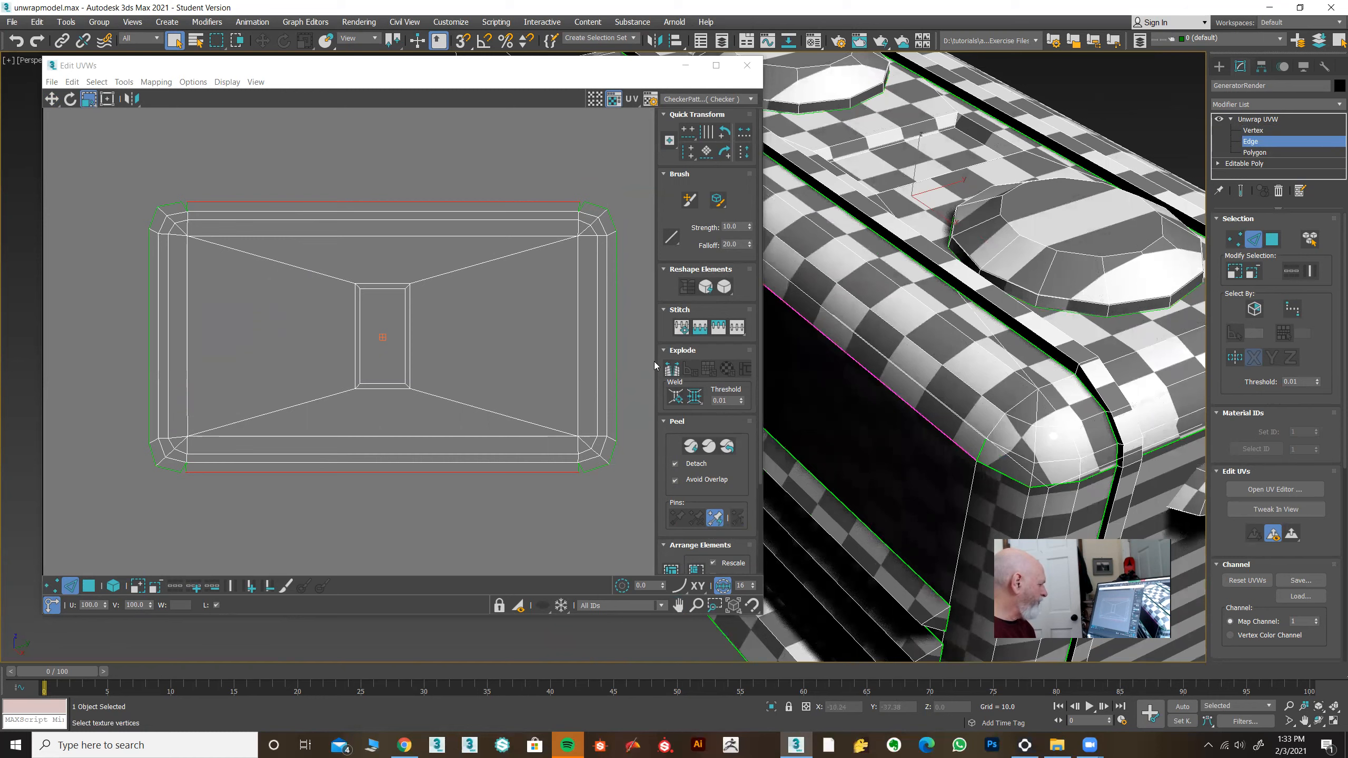
- Break the four border vertices at the ends of the two short outer edges of the roof's UV cluster
left_click(615, 361)
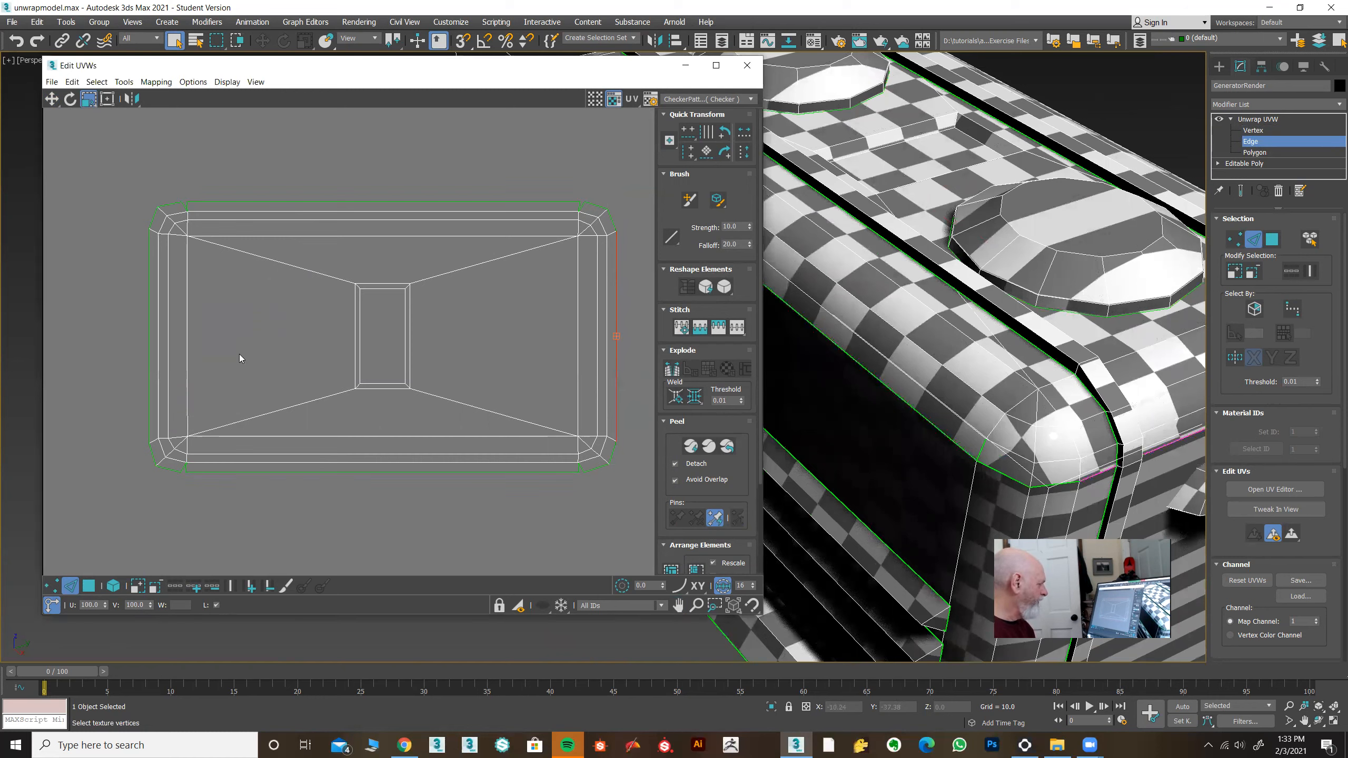
left_click(51, 100)
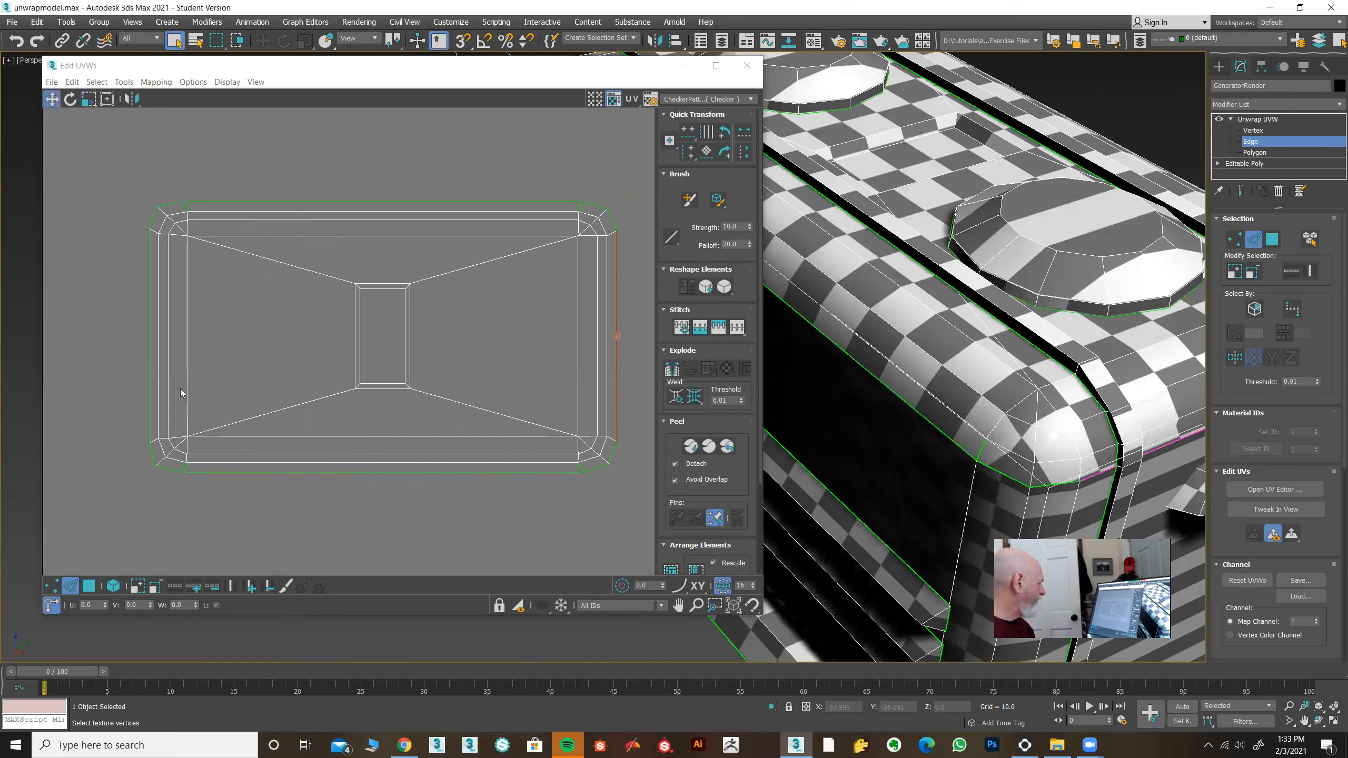
left_click(149, 354, "ctrl")
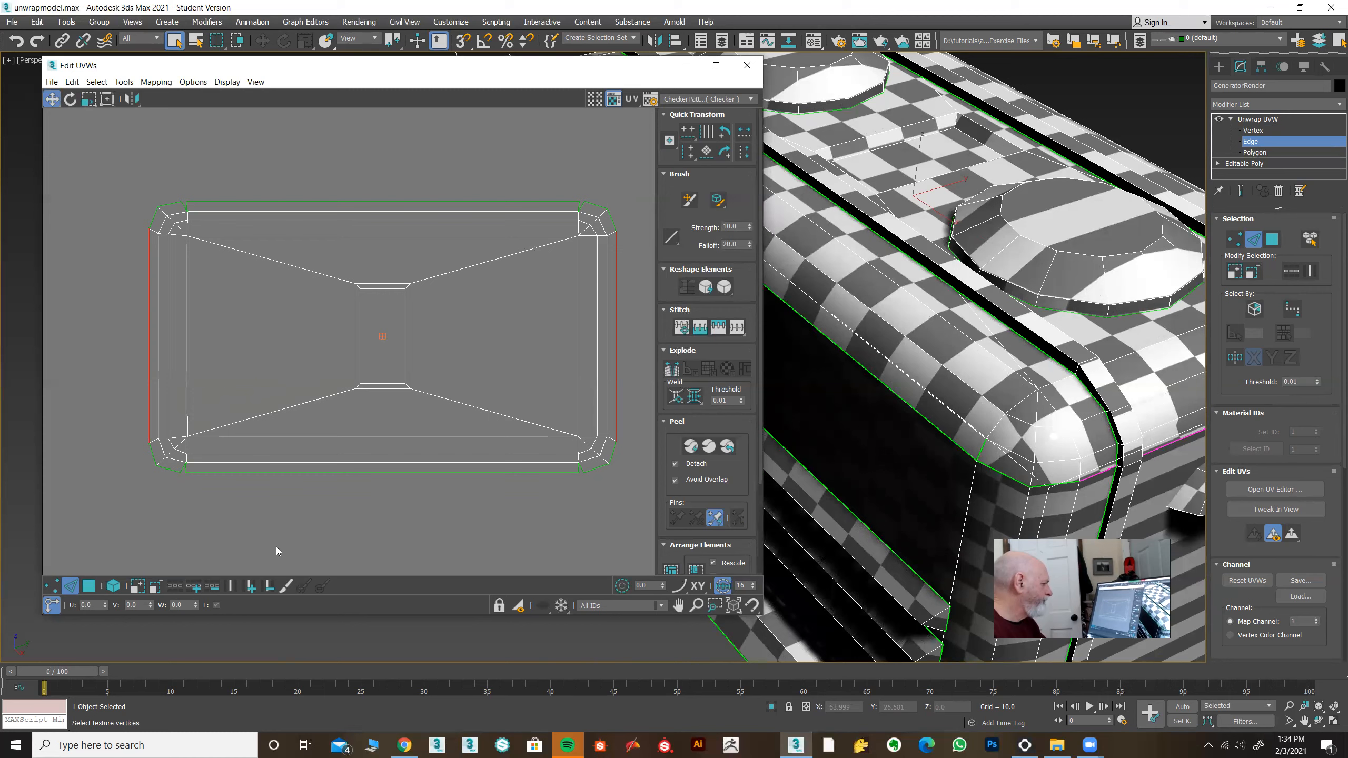
left_click(51, 586)
left_click(147, 229)
left_click(149, 442, "ctrl")
left_click(617, 438, "ctrl")
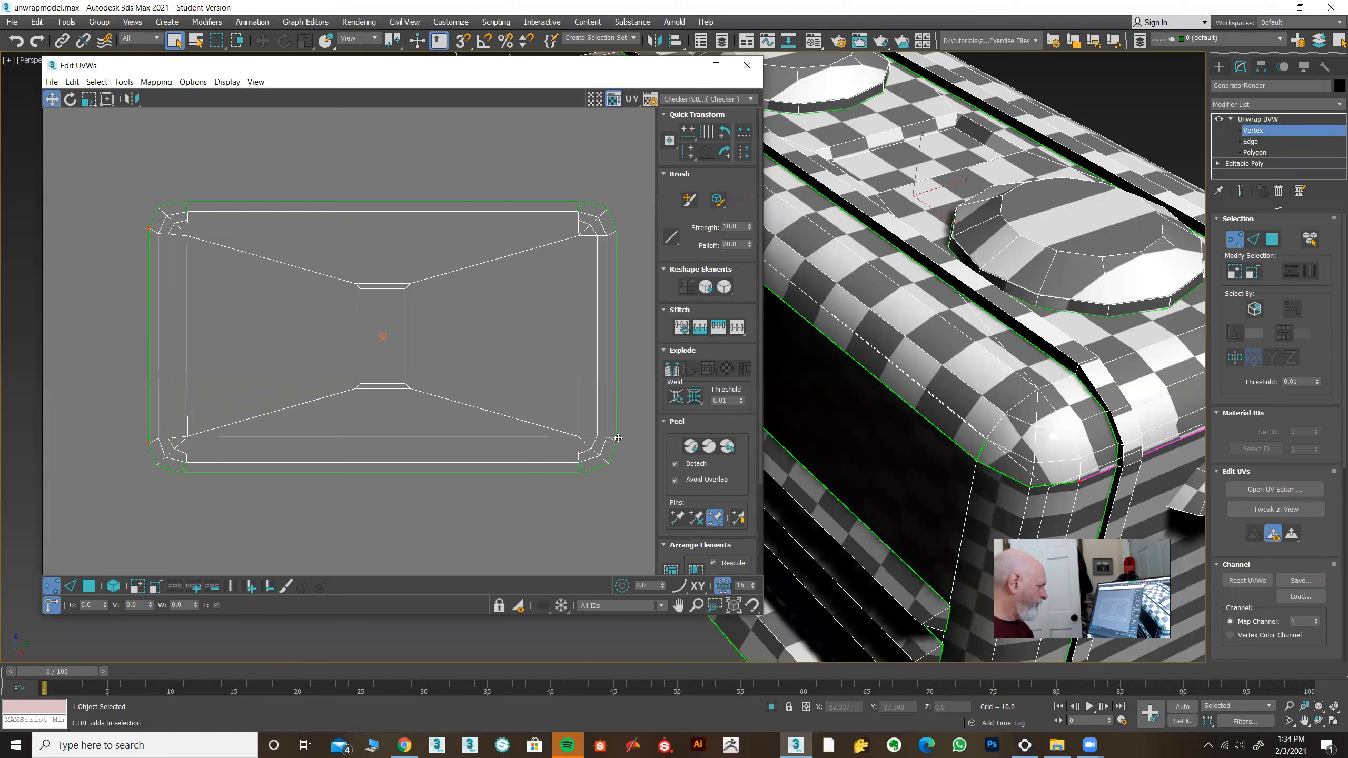
left_click(616, 232, "ctrl")
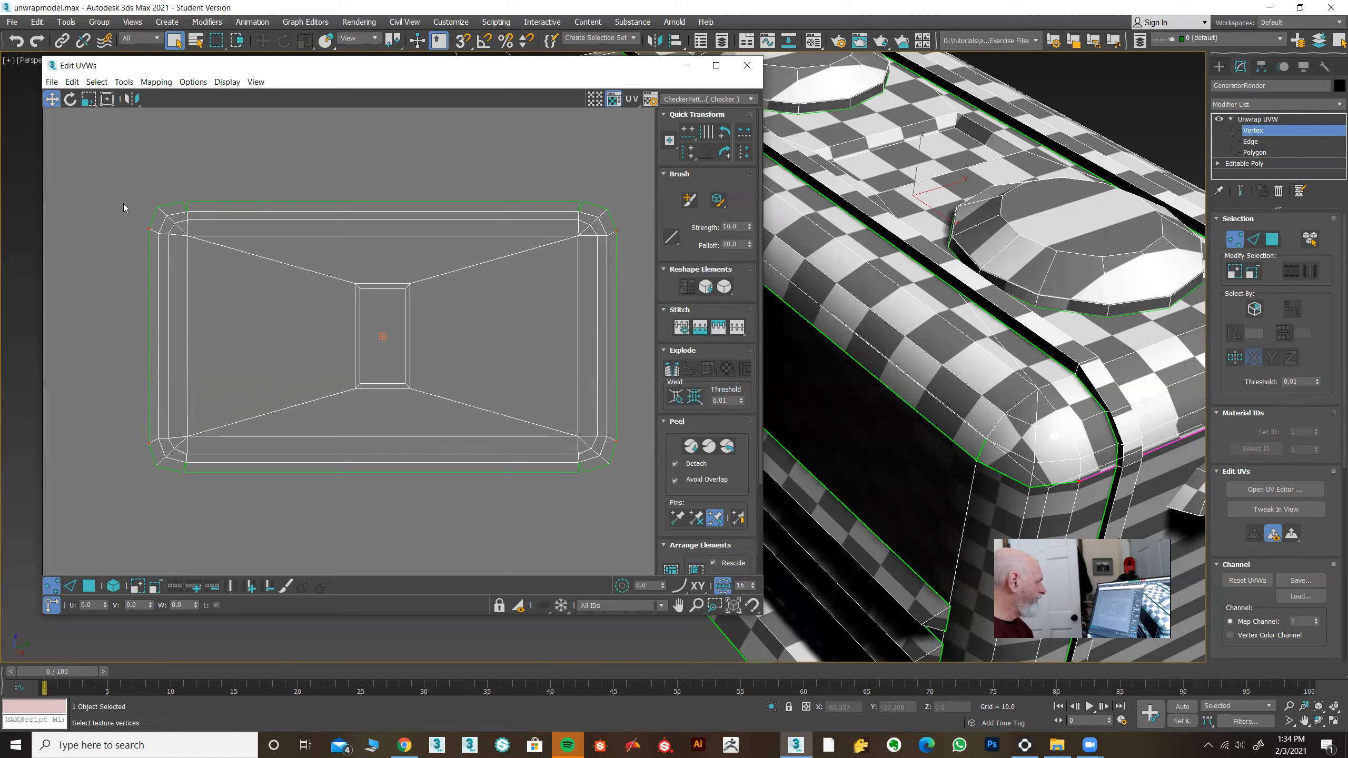
left_click(123, 82)
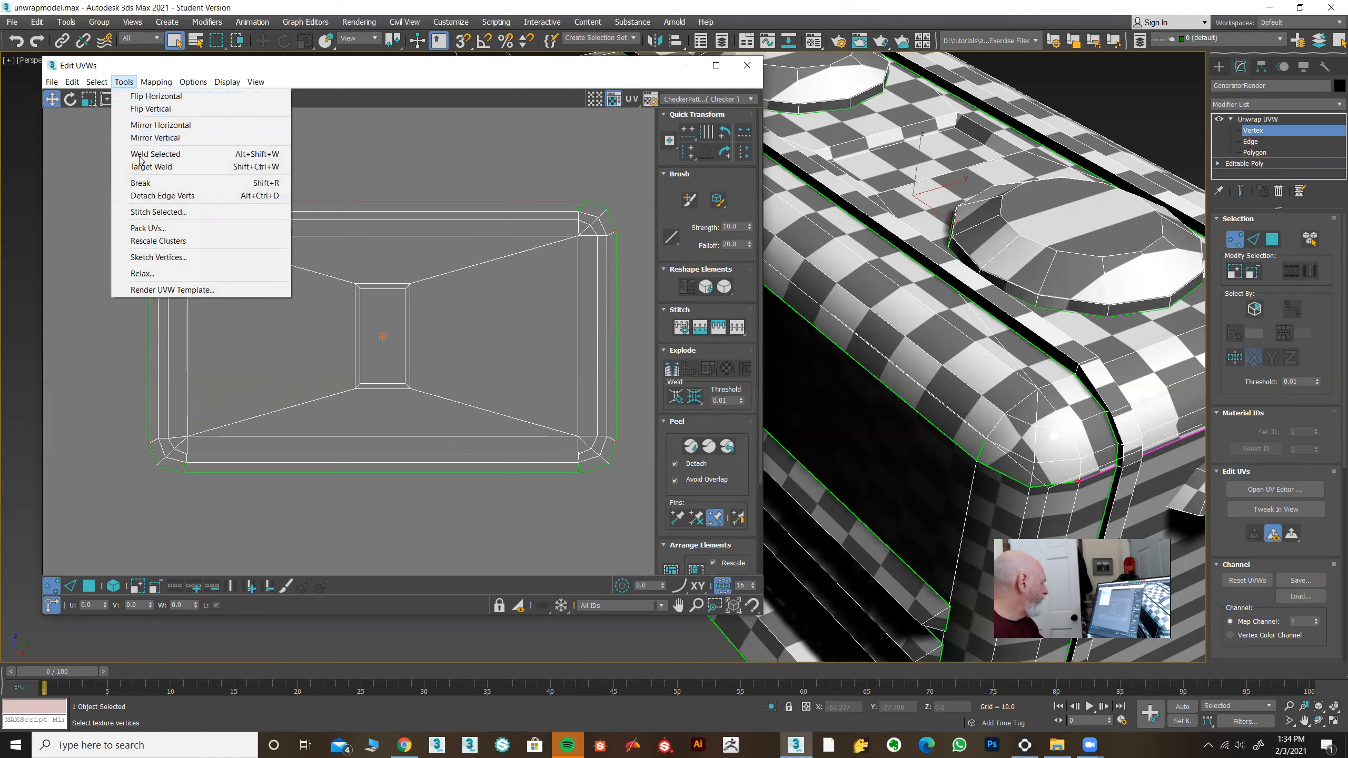
left_click(137, 184)
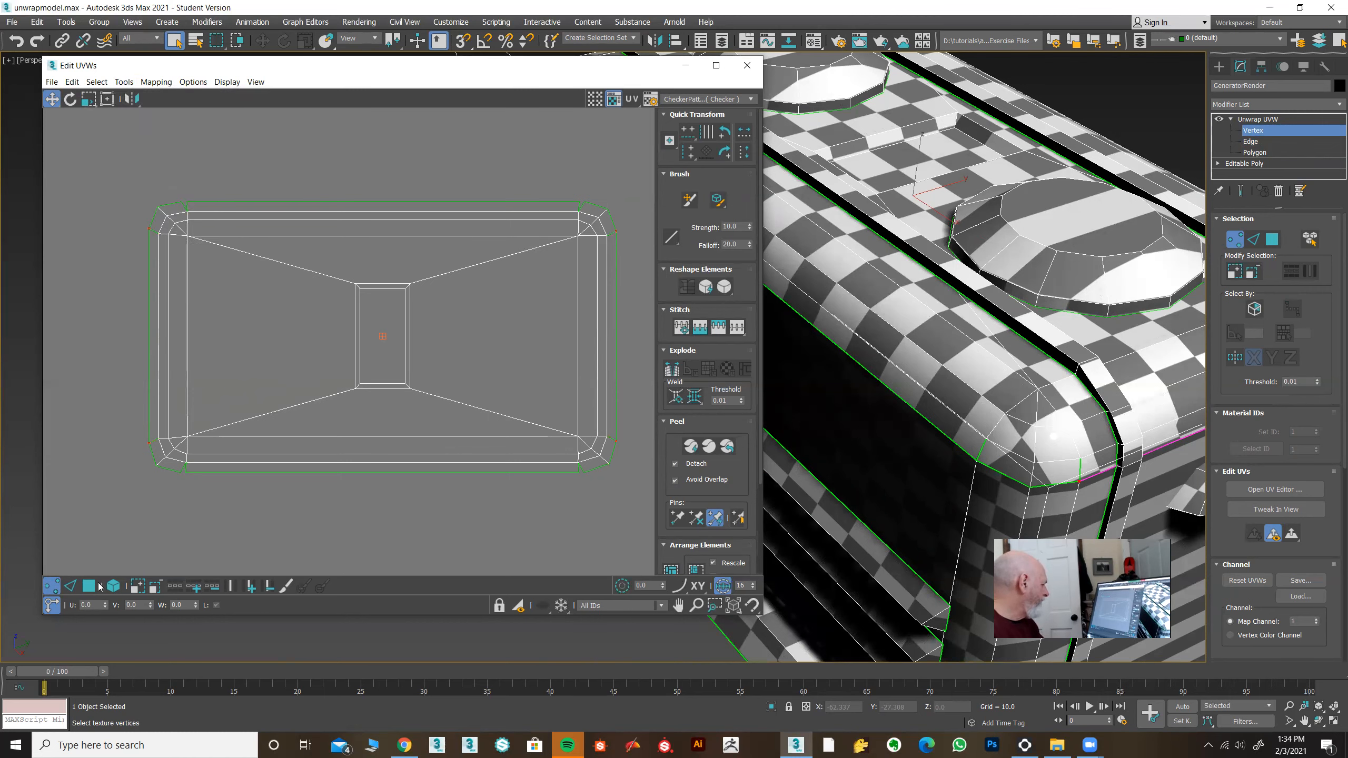
- Select the roof cluster's two short outer border edges and scale them slightly shorter vertically
left_click(71, 586)
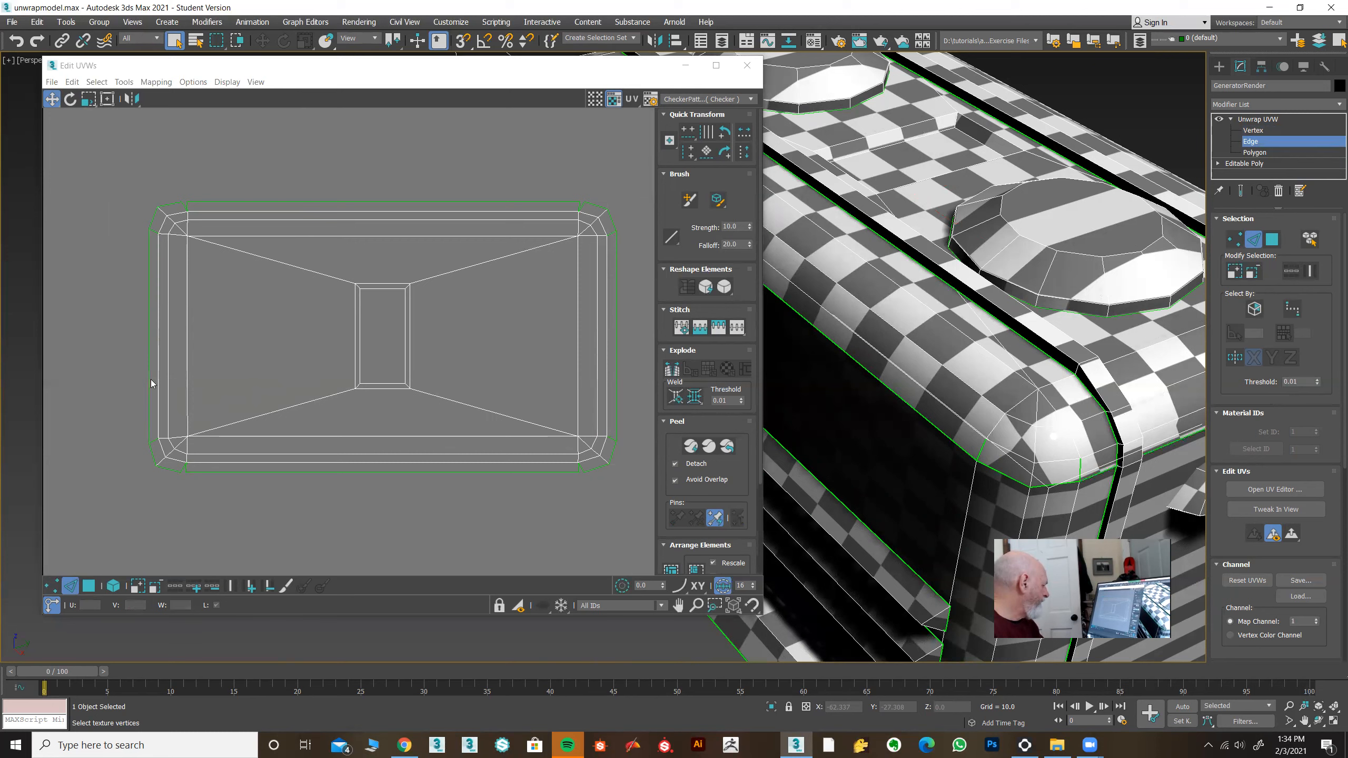
left_click(148, 380)
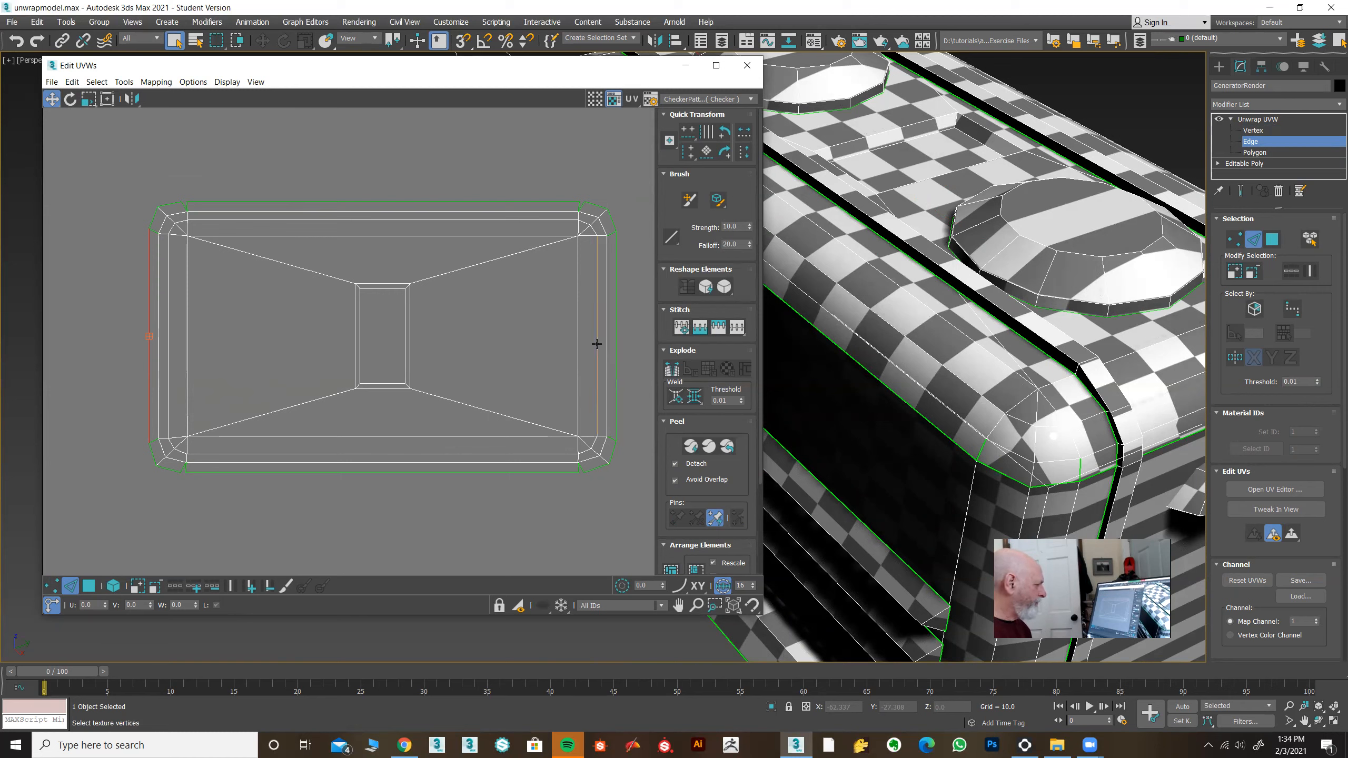
left_click(616, 339, "ctrl")
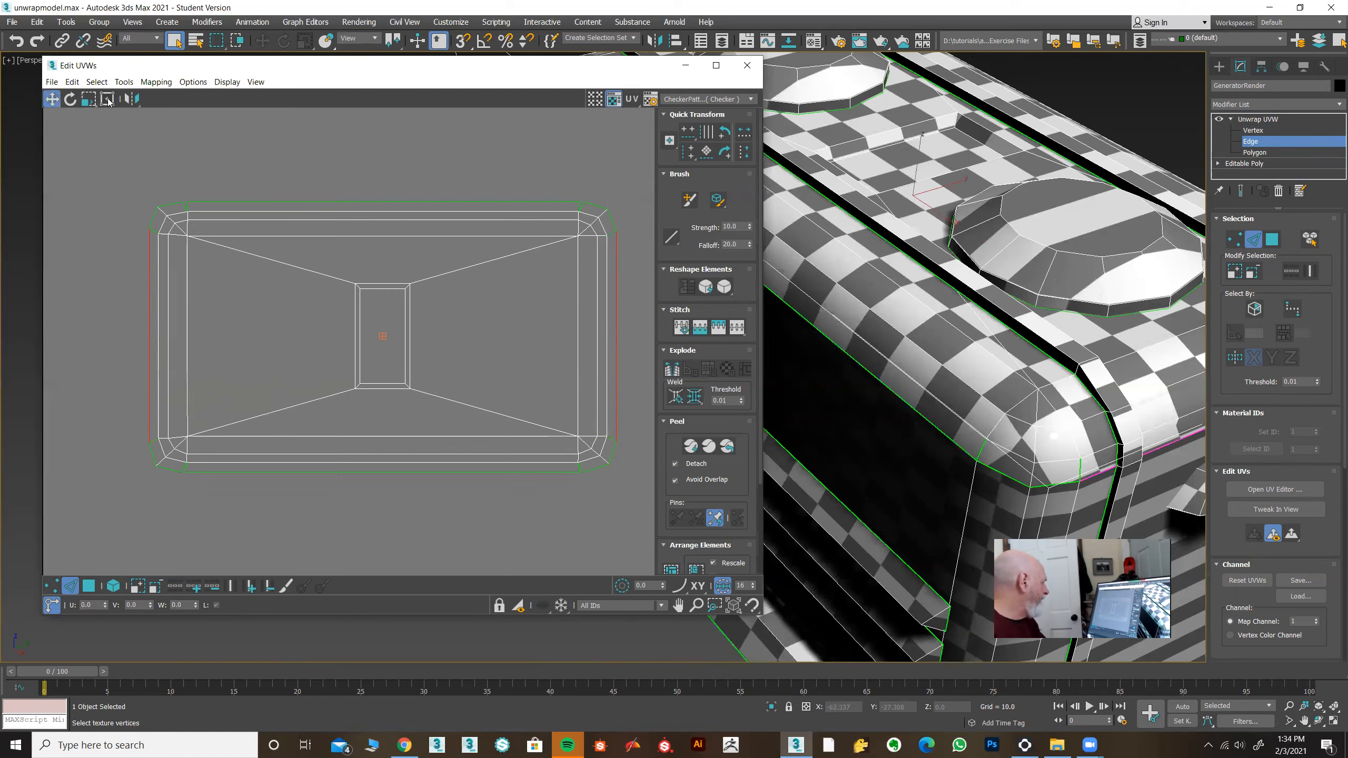
left_click(90, 101)
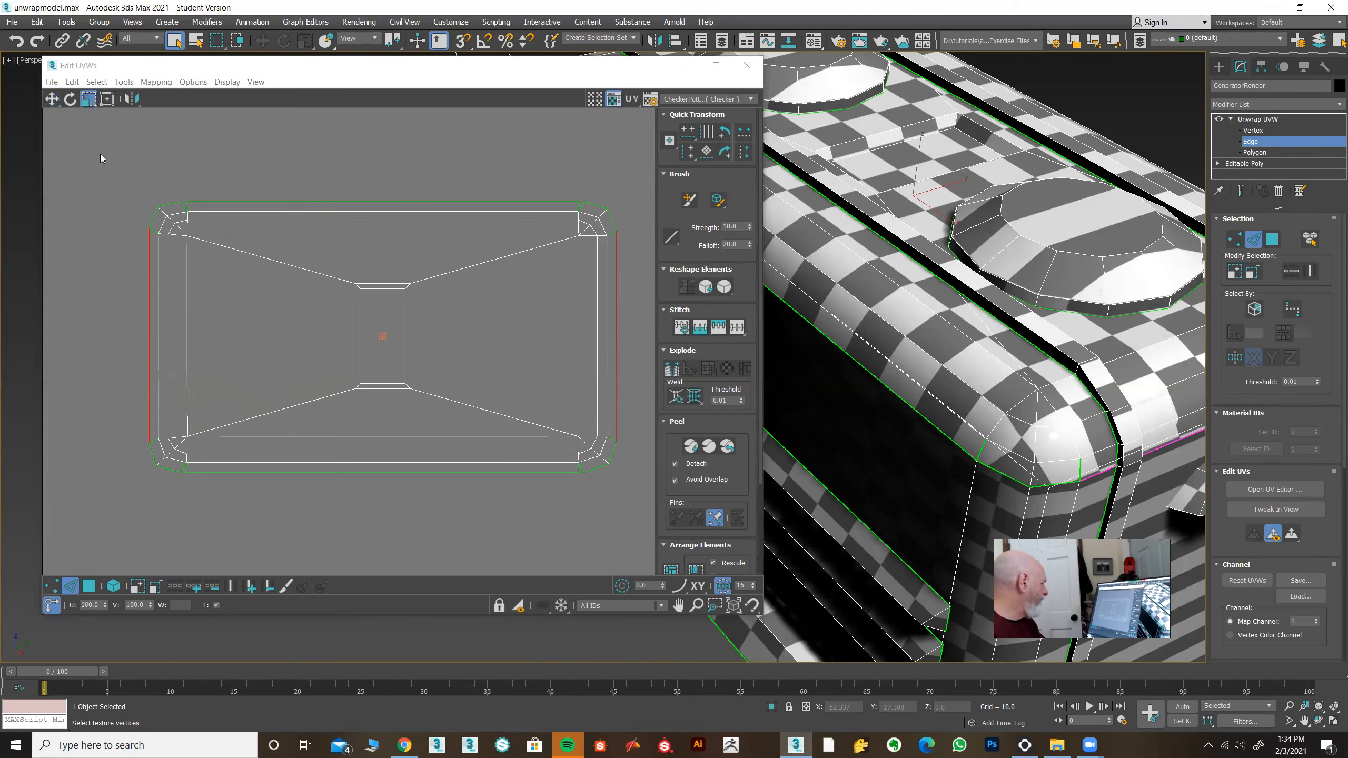
left_click_drag(148, 258, 148, 268)
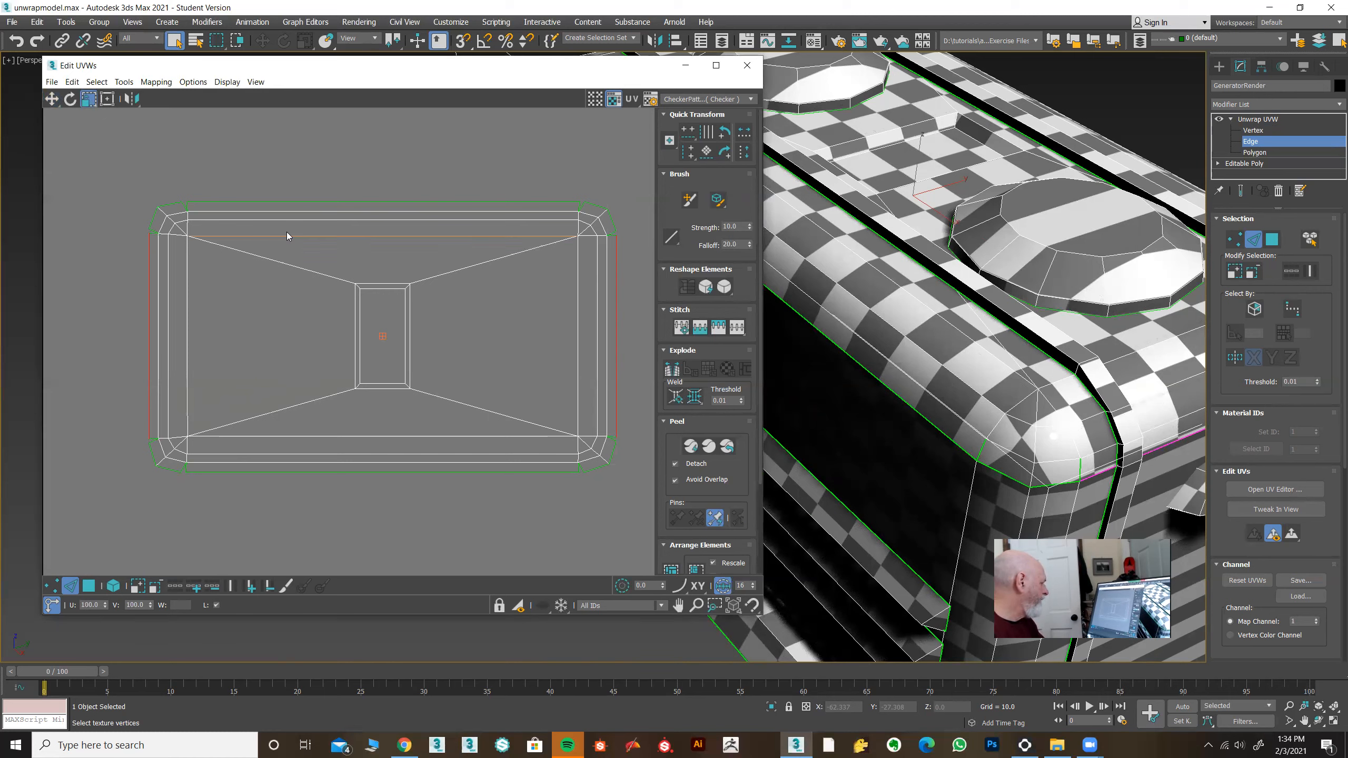
- Clear the edge selection and examine the checker squares around the roof's rounded corner
left_click(52, 99)
left_click(253, 161)
middle_click_drag(435, 257, 387, 256)
scroll(387, 256, "down", 6)
middle_click_drag(921, 290, 928, 293)
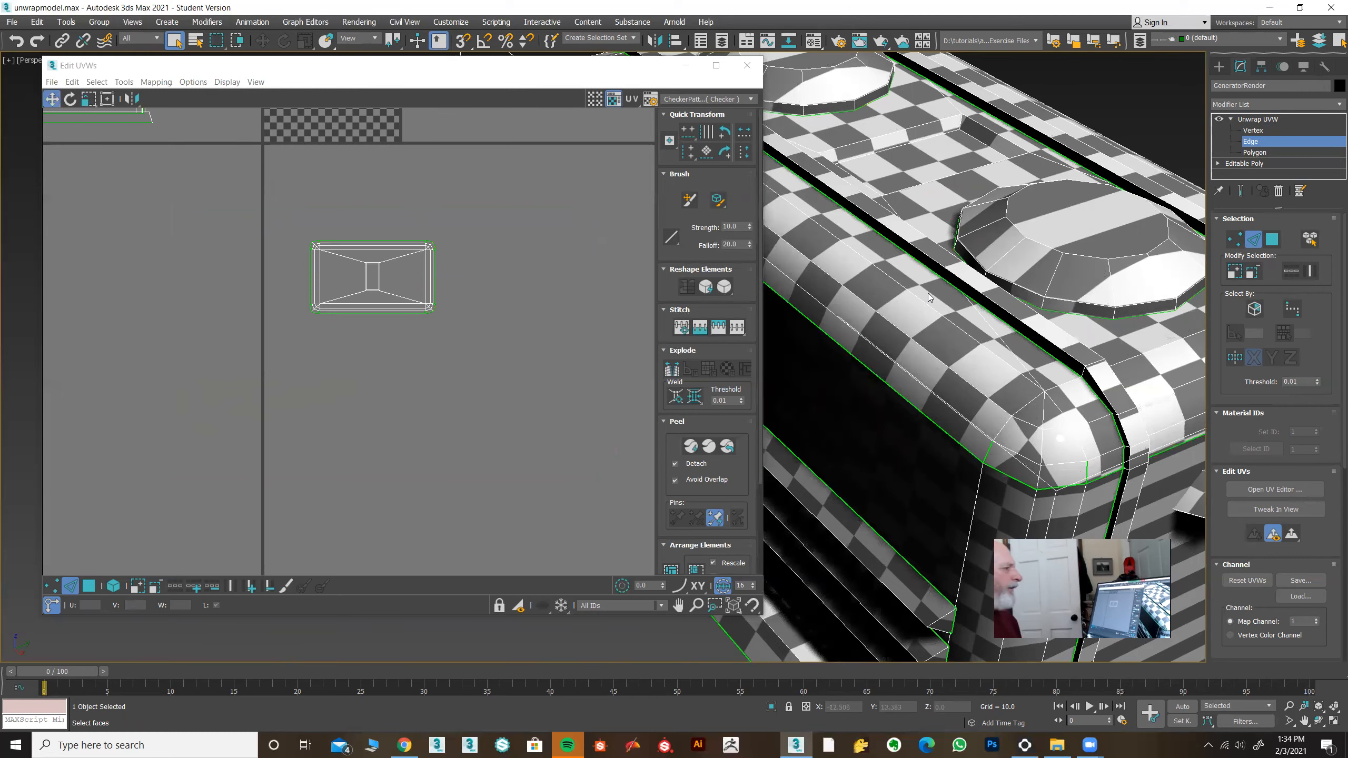
middle_click_drag(1099, 276, 1003, 355)
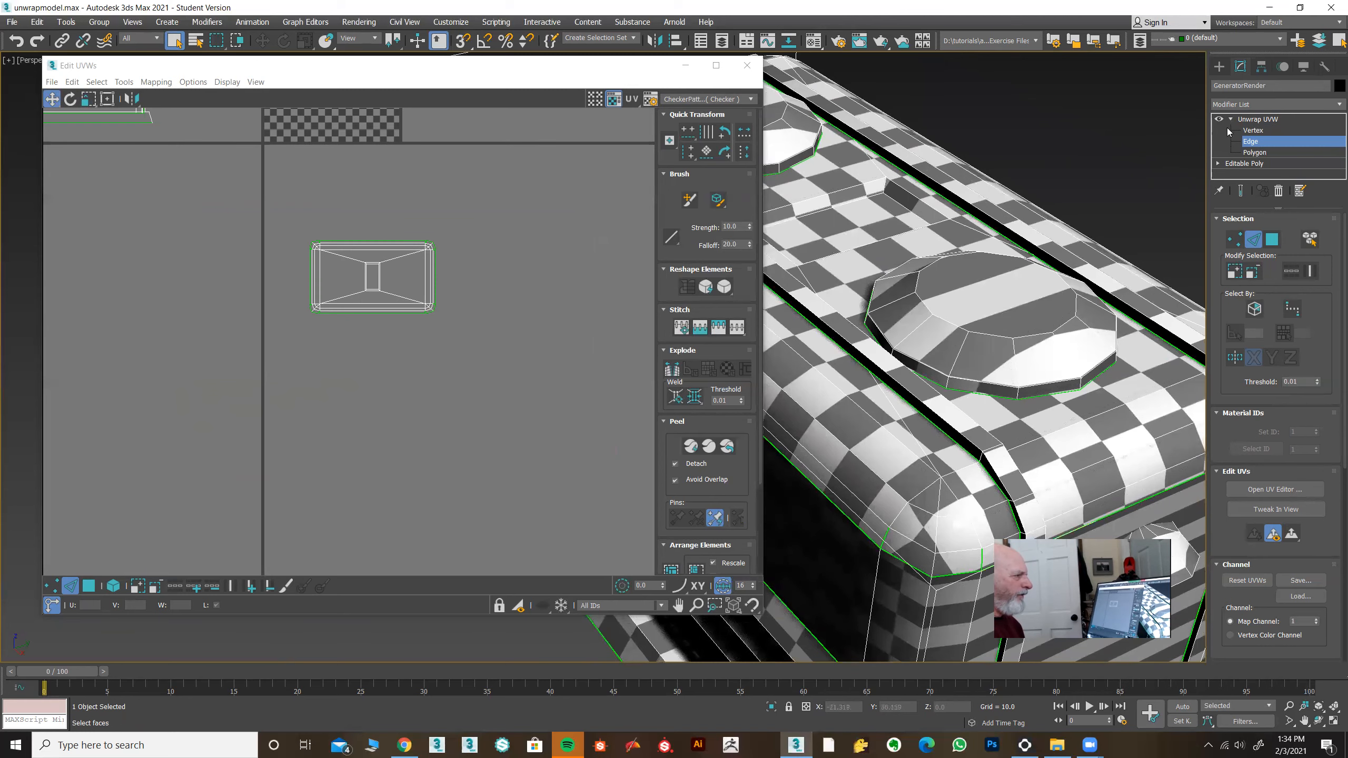
- Select the whole faceted round cap near the roof's corner as a polygon element and locate its faces in the UV layout
left_click(1255, 154)
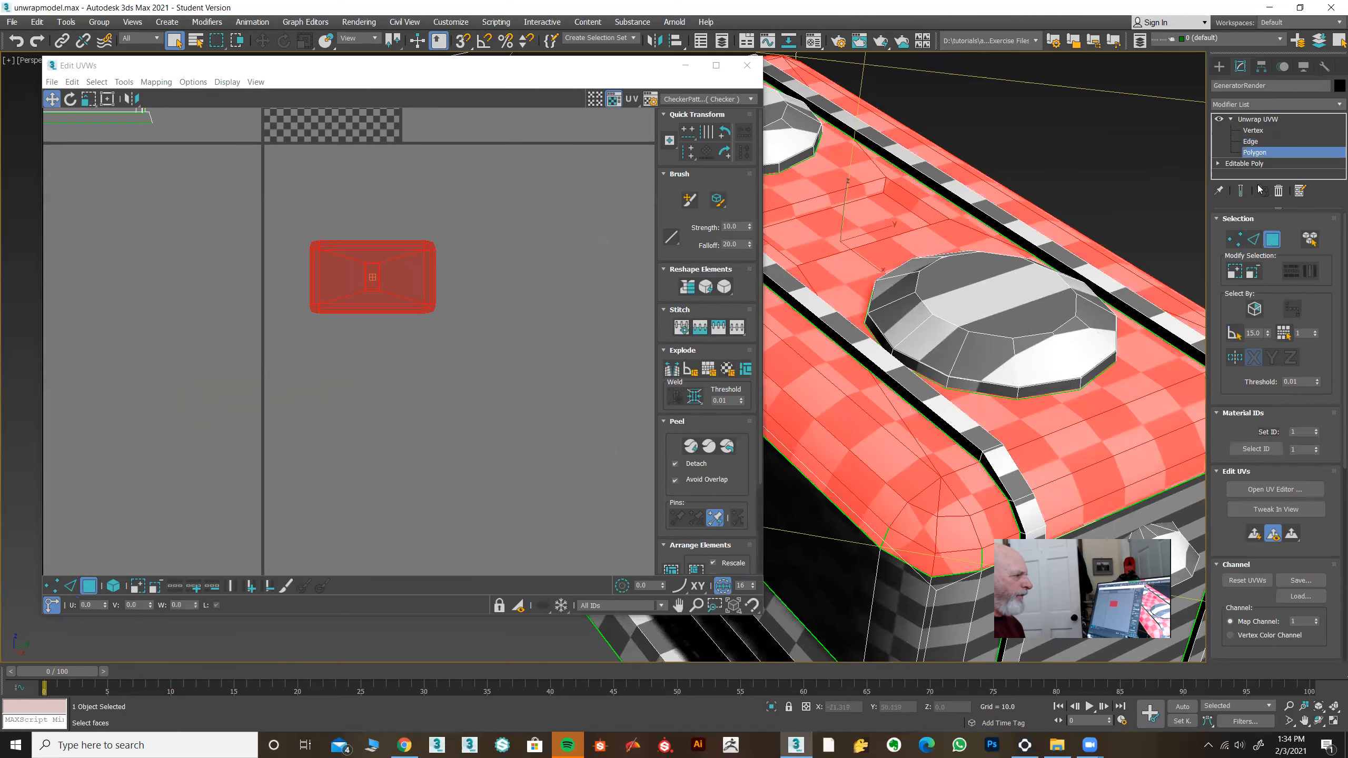
left_click(1309, 240)
left_click(1051, 311)
middle_click_drag(916, 312, 990, 282, "alt")
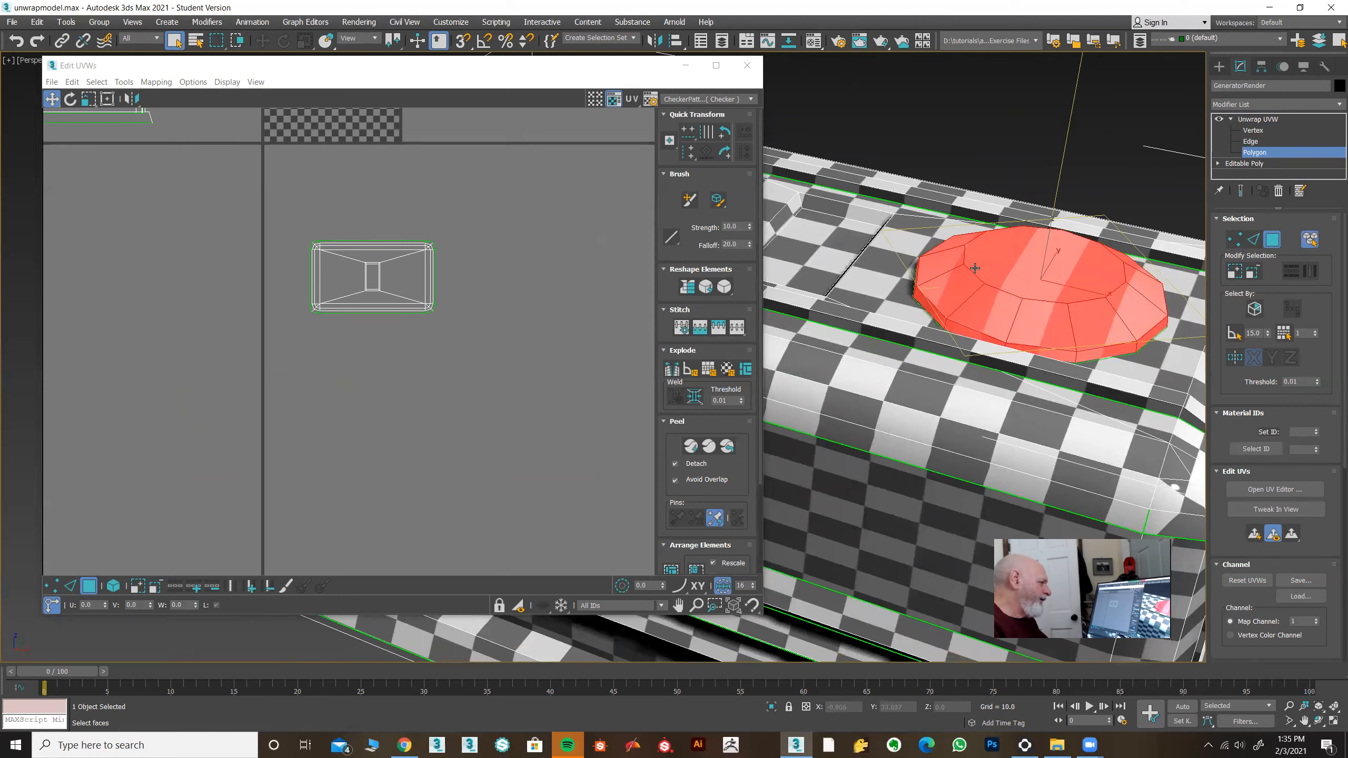
scroll(222, 364, "down", 5)
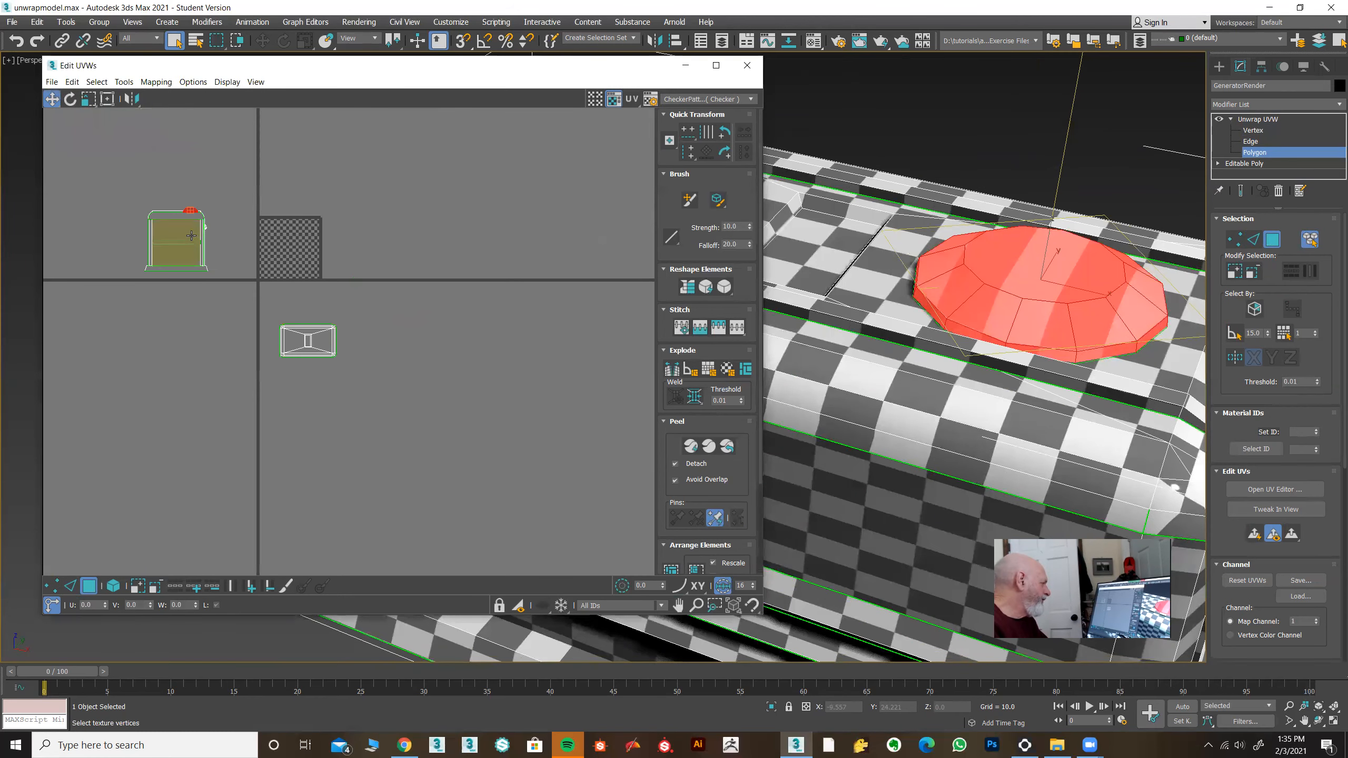
scroll(177, 185, "up", 5)
scroll(186, 234, "down", 4)
middle_click_drag(461, 328, 452, 288)
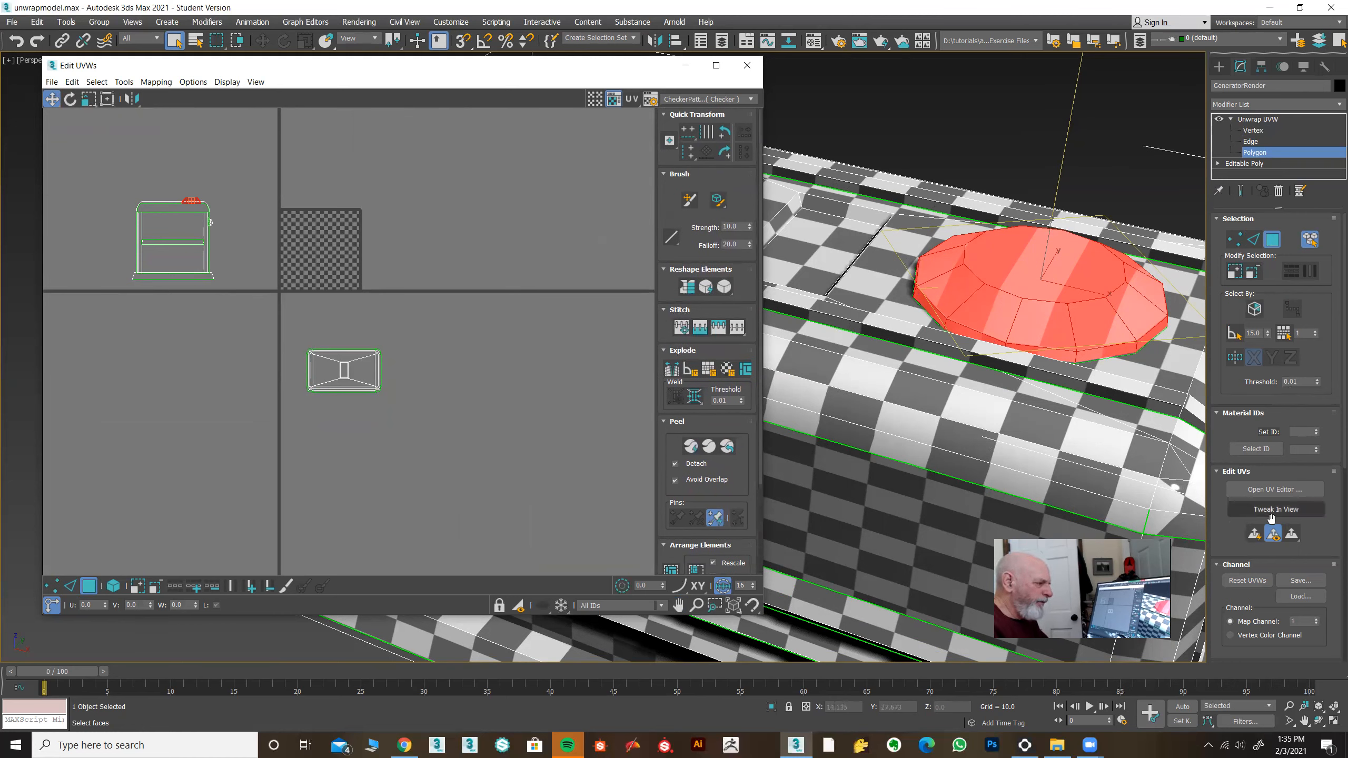
- Apply a cylindrical projection to the selected round cap's polygons and bring the whole mapping gizmo into view
scroll(1327, 543, "down", 5)
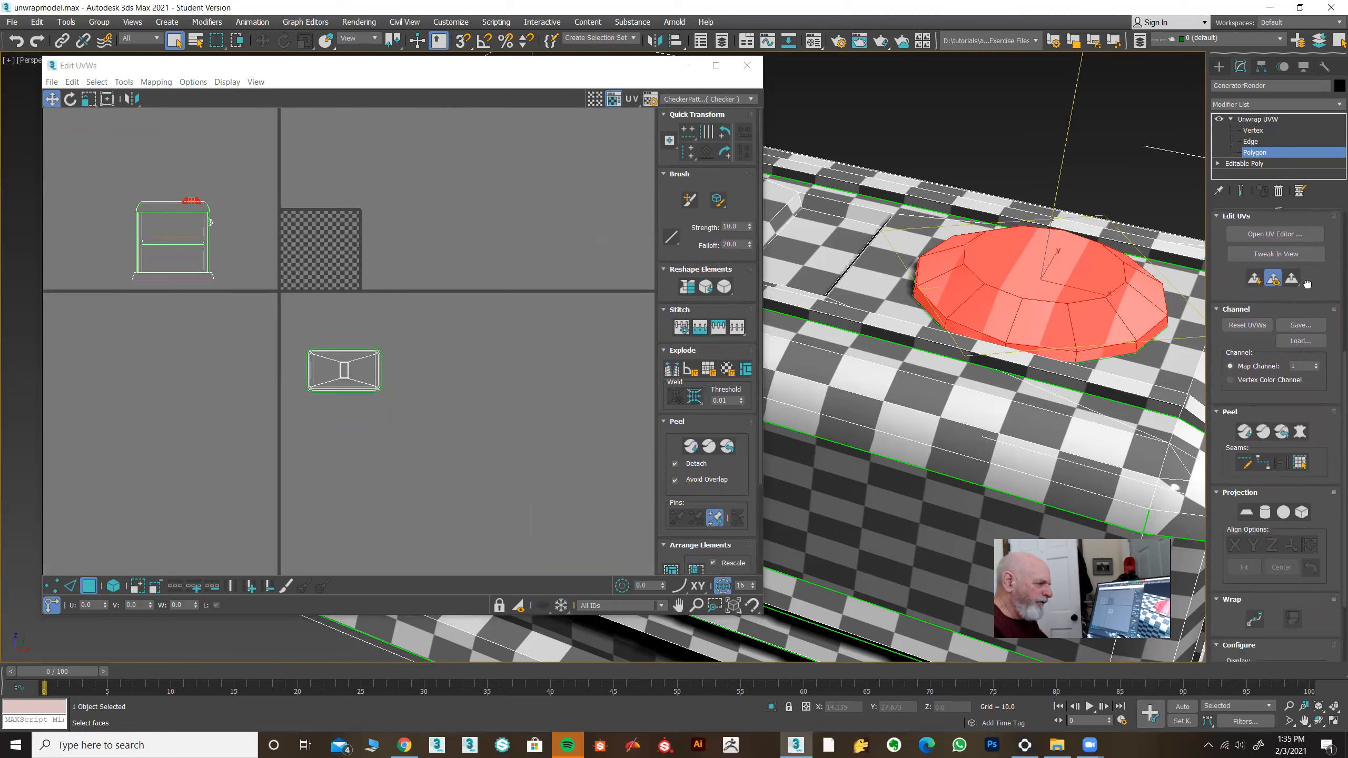
left_click(1265, 470)
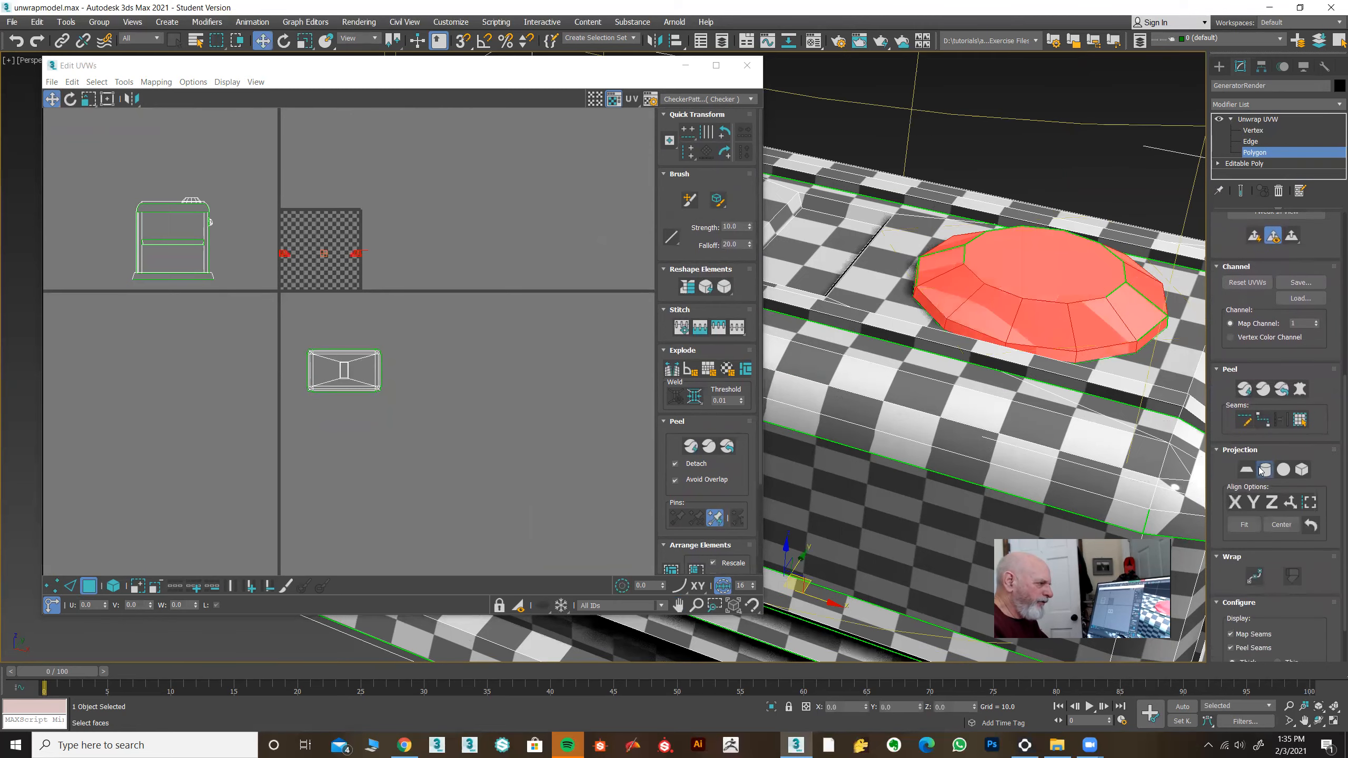
scroll(1045, 392, "down", 5)
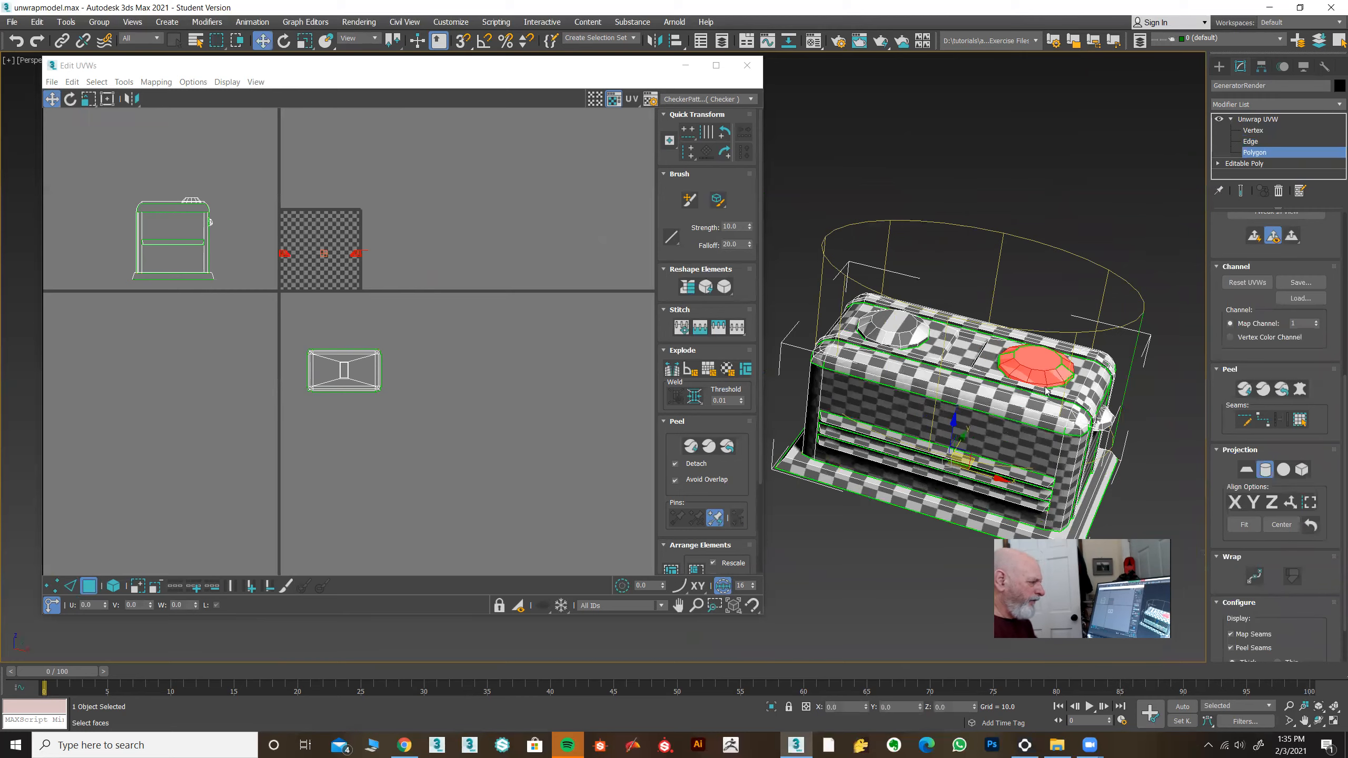
- Fit the cylindrical mapping gizmo to the selected round cap and examine the resulting checker pattern on its sides
middle_click_drag(1046, 393, 1077, 350, "alt")
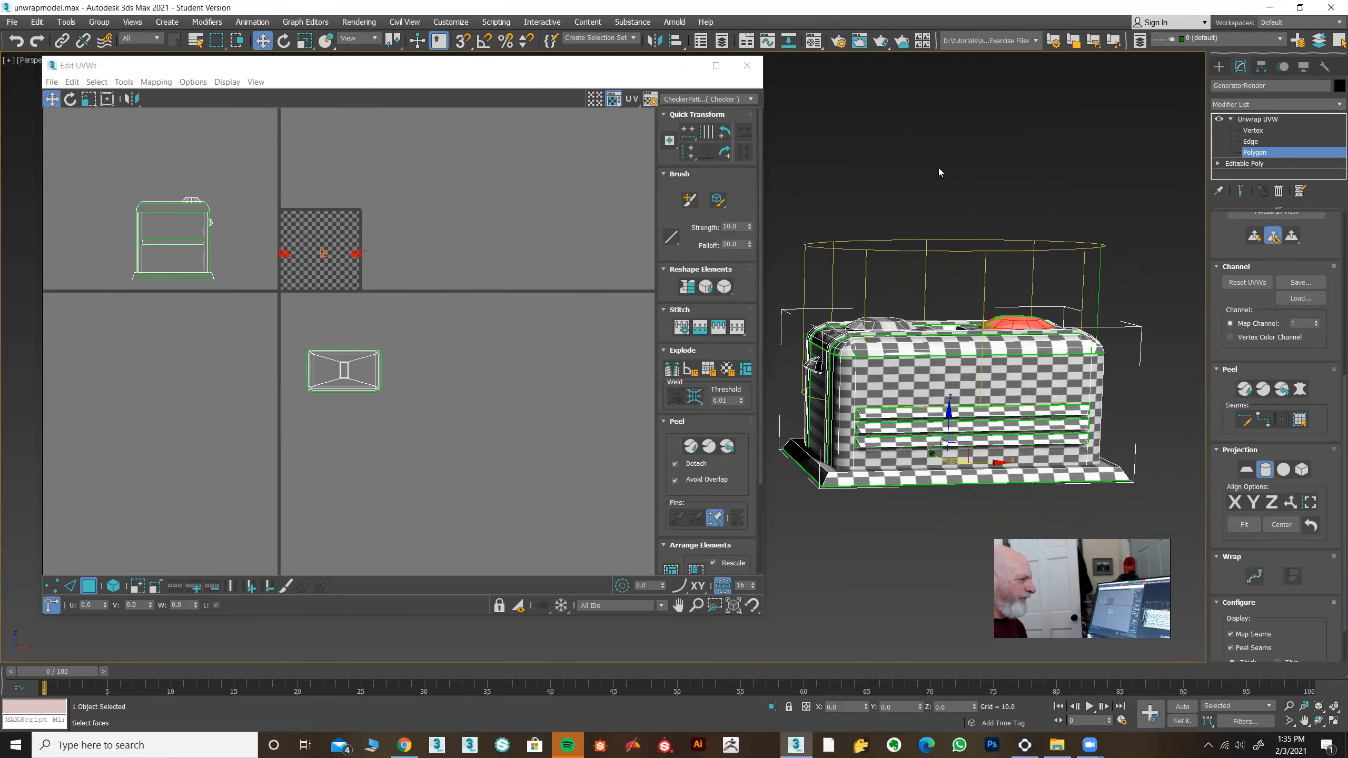
left_click(1242, 525)
middle_click_drag(1044, 438, 998, 447, "alt")
scroll(992, 367, "up", 5)
scroll(990, 359, "up", 2)
middle_click_drag(990, 359, 1021, 358, "alt")
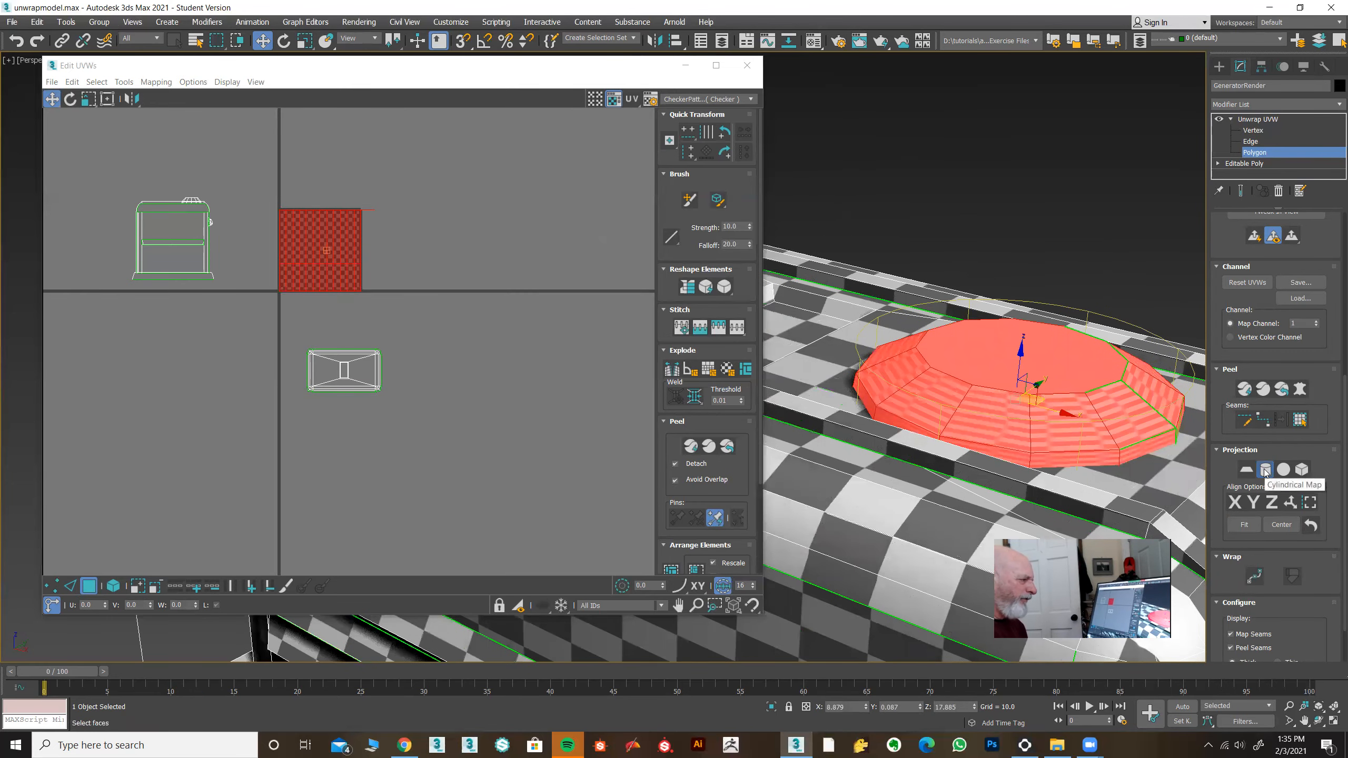
mouse_move(1041, 366)
middle_mouse_down("alt")
mouse_move(1028, 387)
mouse_move(1039, 344)
middle_mouse_up("alt")
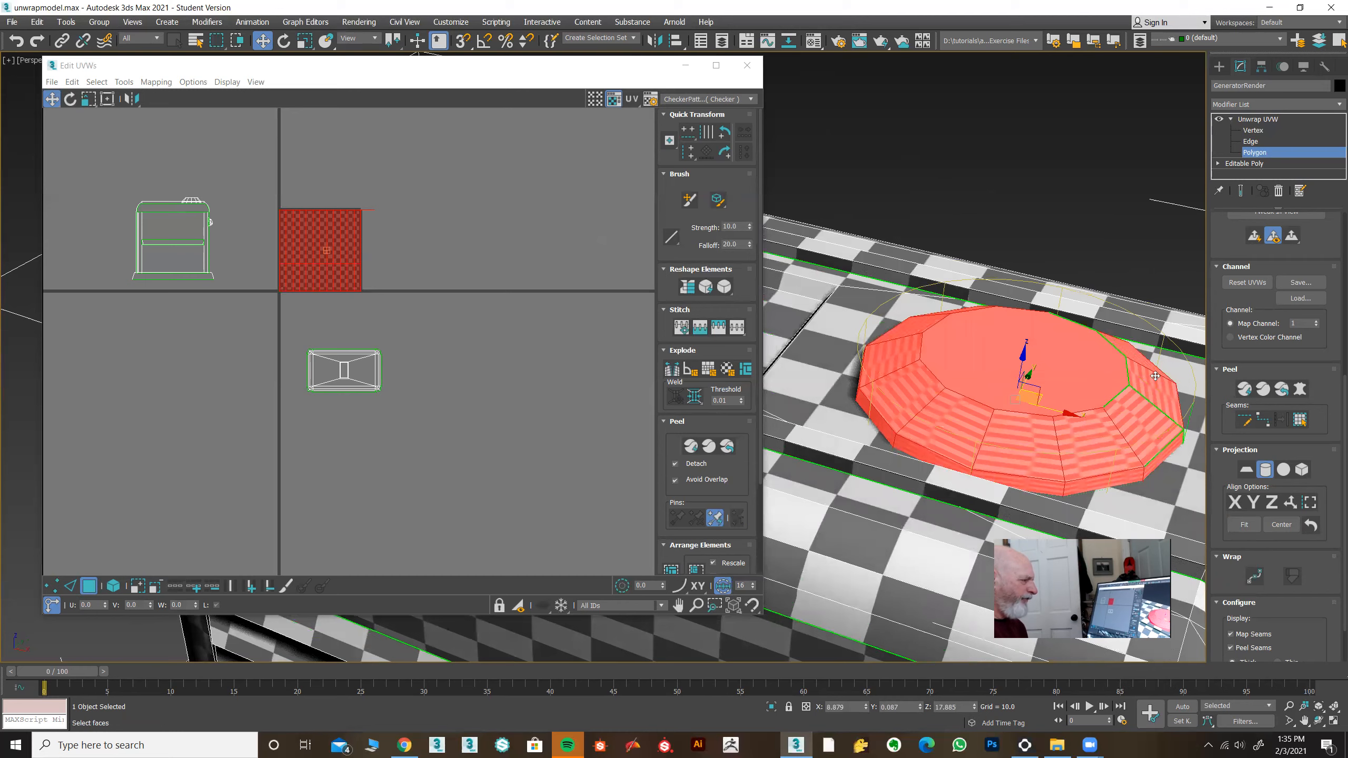
middle_click_drag(1155, 376, 1188, 378, "alt")
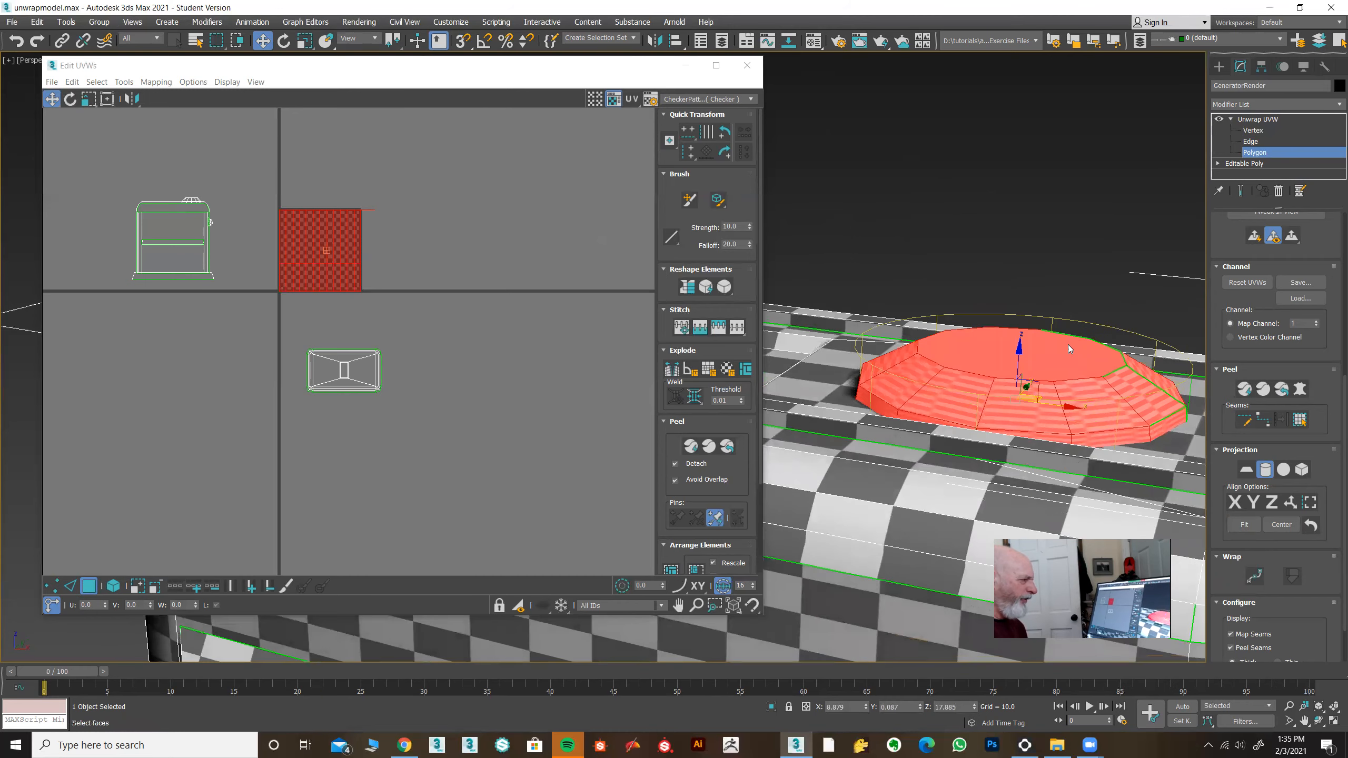
middle_click_drag(1162, 393, 1177, 370, "alt")
middle_click_drag(1008, 379, 1030, 354, "alt")
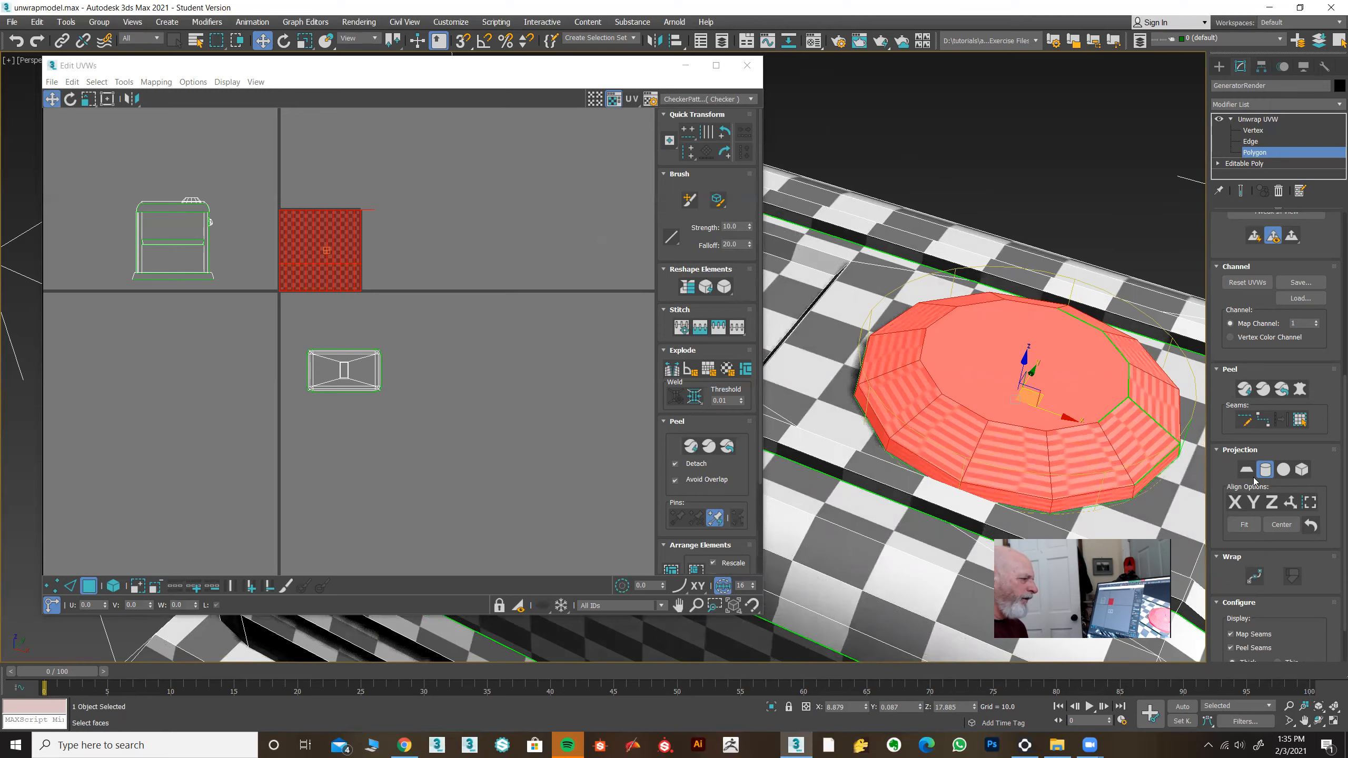
- Finish the cylindrical mapping and move the cap's UV cluster off the checker tile into the empty area below it
left_click(1265, 470)
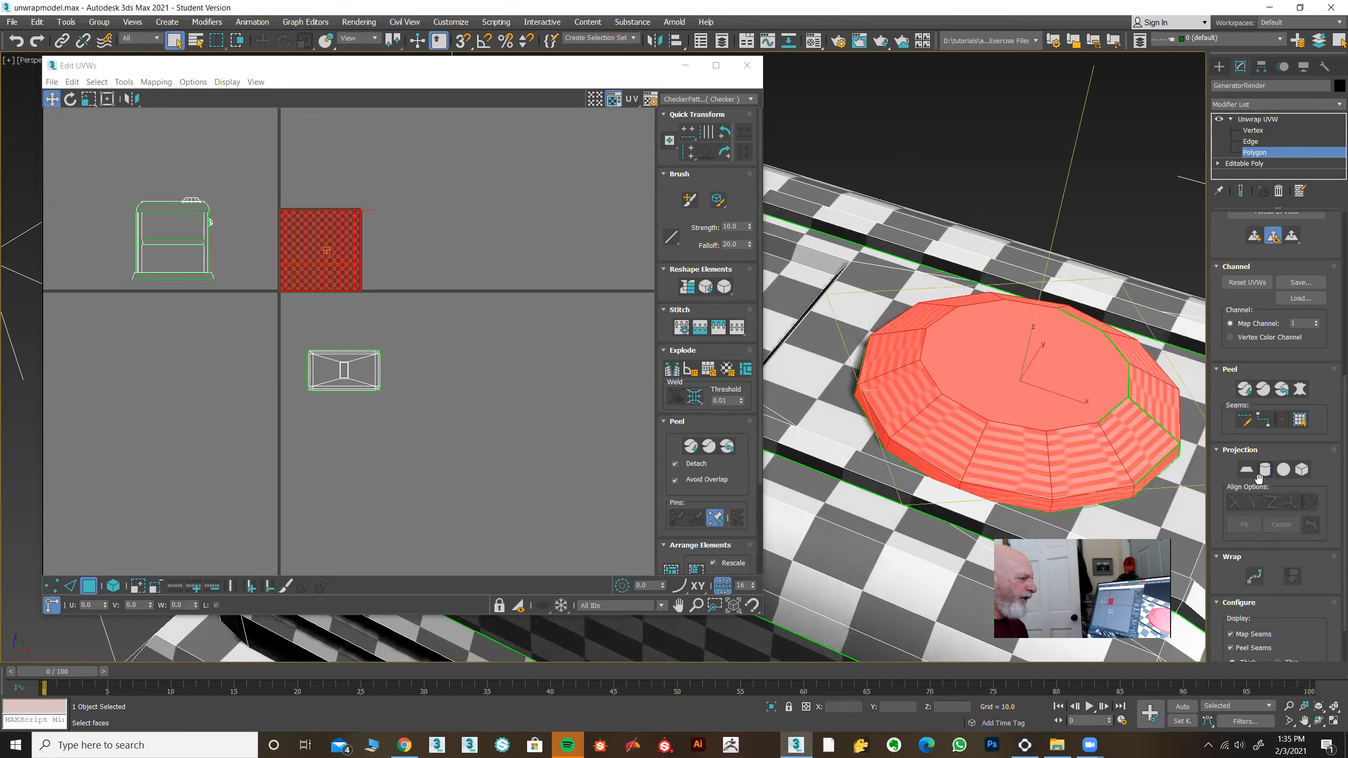
left_click_drag(298, 236, 445, 432)
middle_click_drag(829, 420, 843, 405, "alt")
middle_click_drag(558, 439, 557, 418)
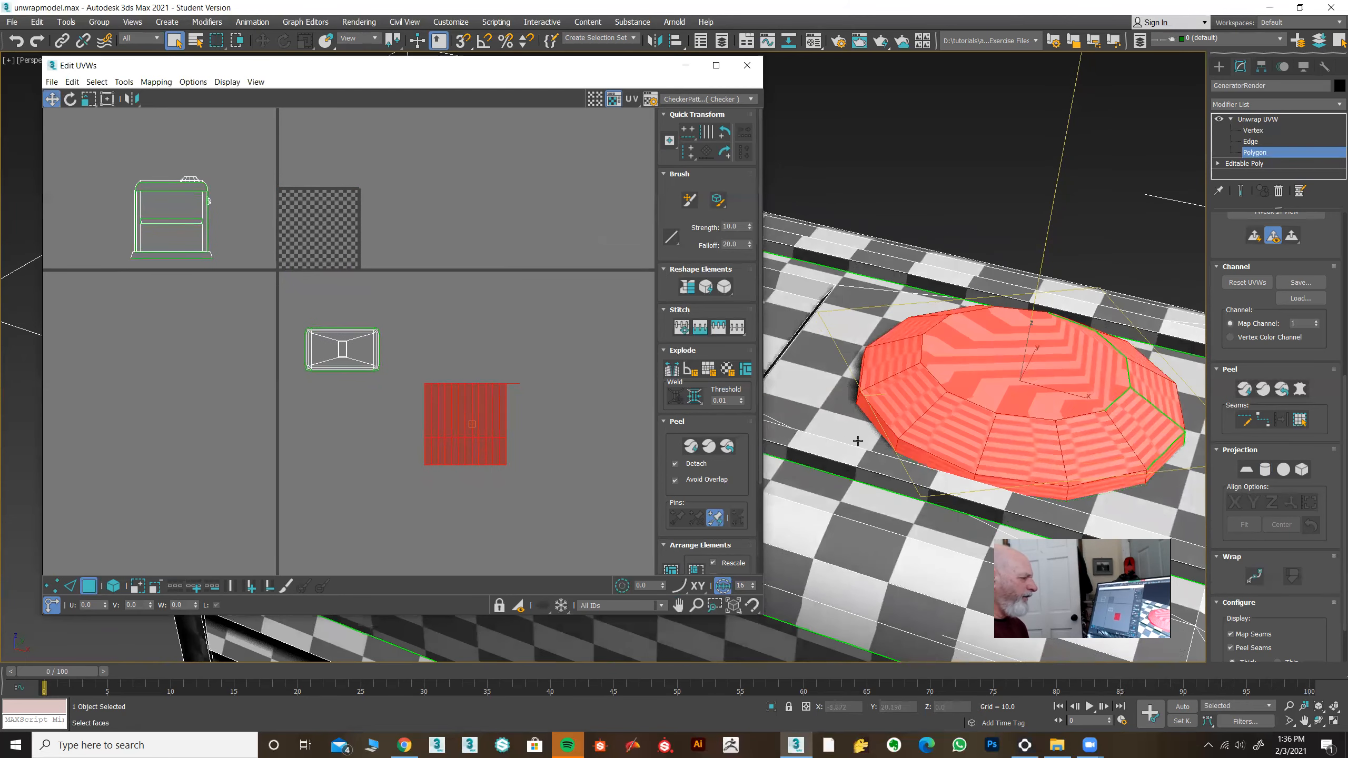
middle_click_drag(854, 423, 867, 434, "alt")
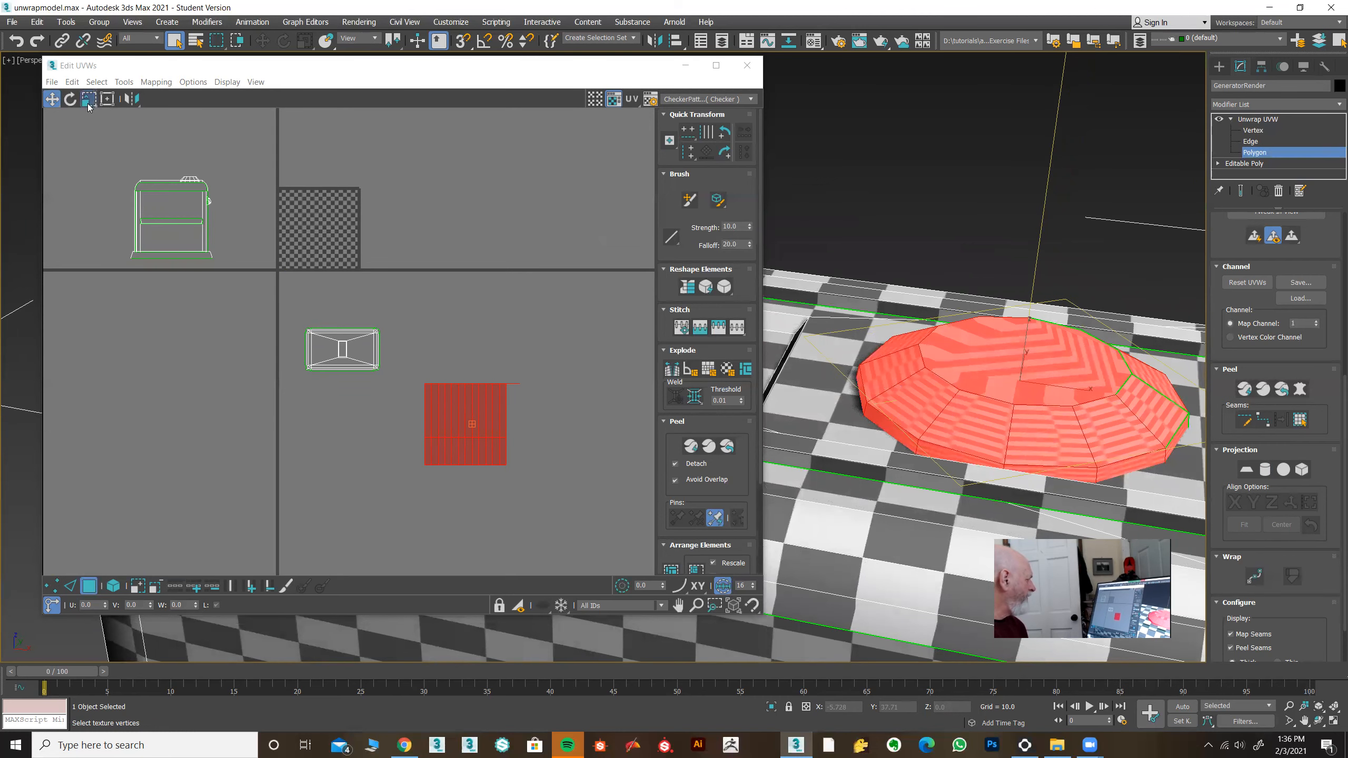
- Scale the cap's UV cluster vertically into a thin strip so the checks on its sloped sides become roughly square
left_click_drag(162, 64, 203, 59)
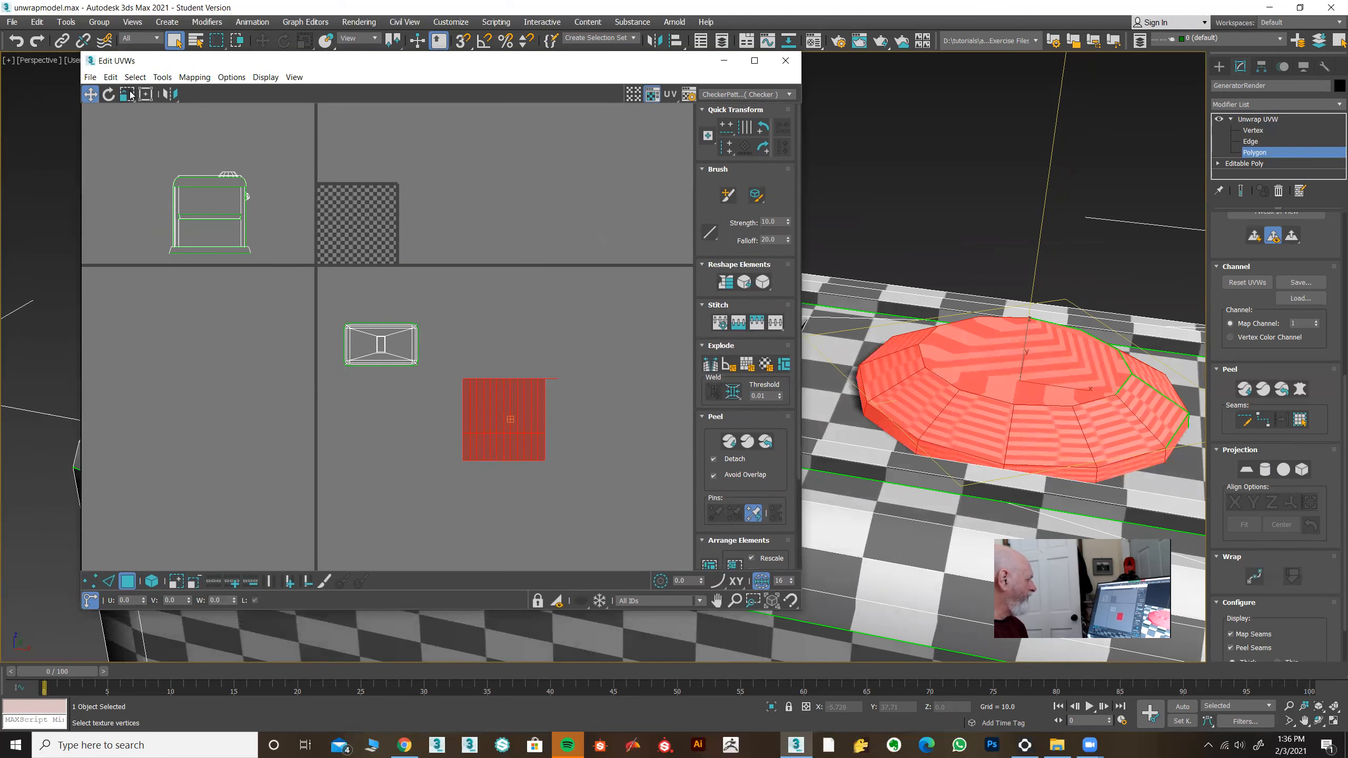
left_click(127, 95)
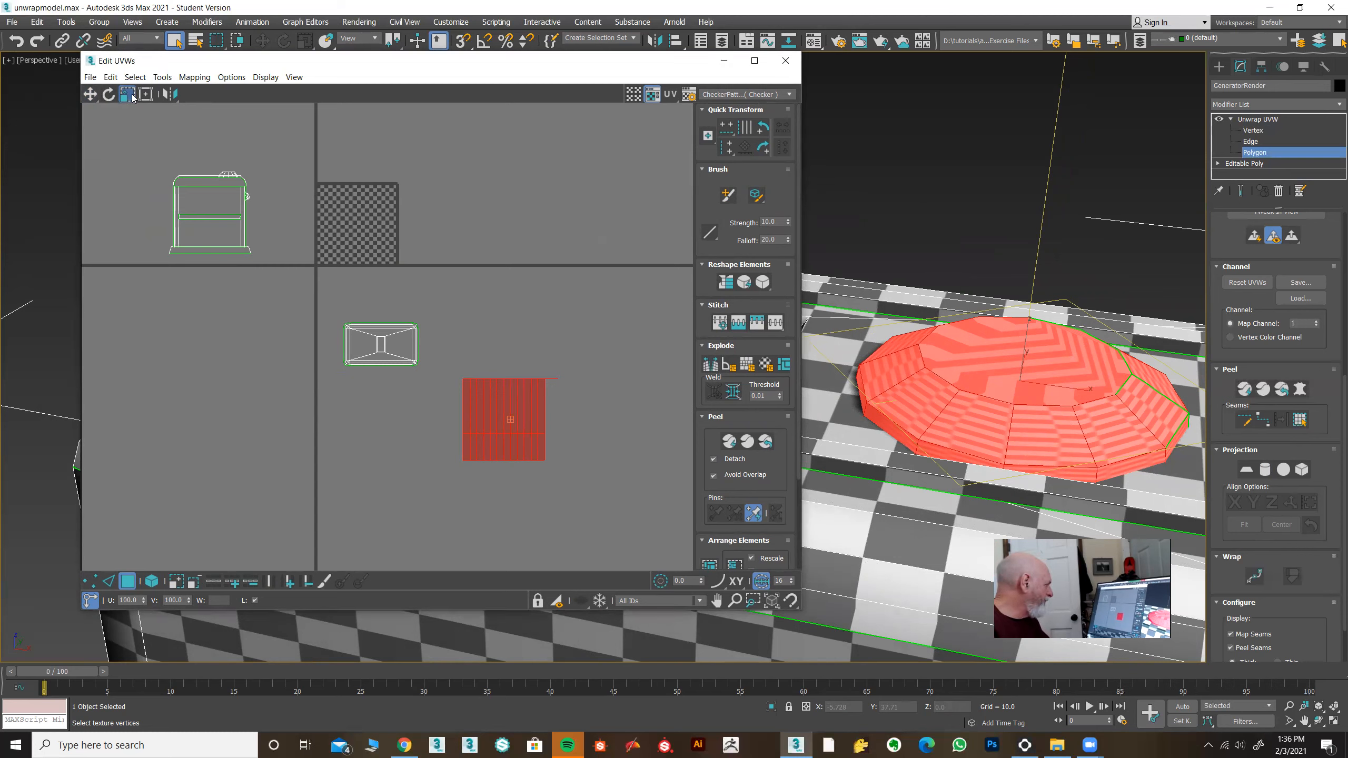
left_click_drag(488, 399, 485, 483)
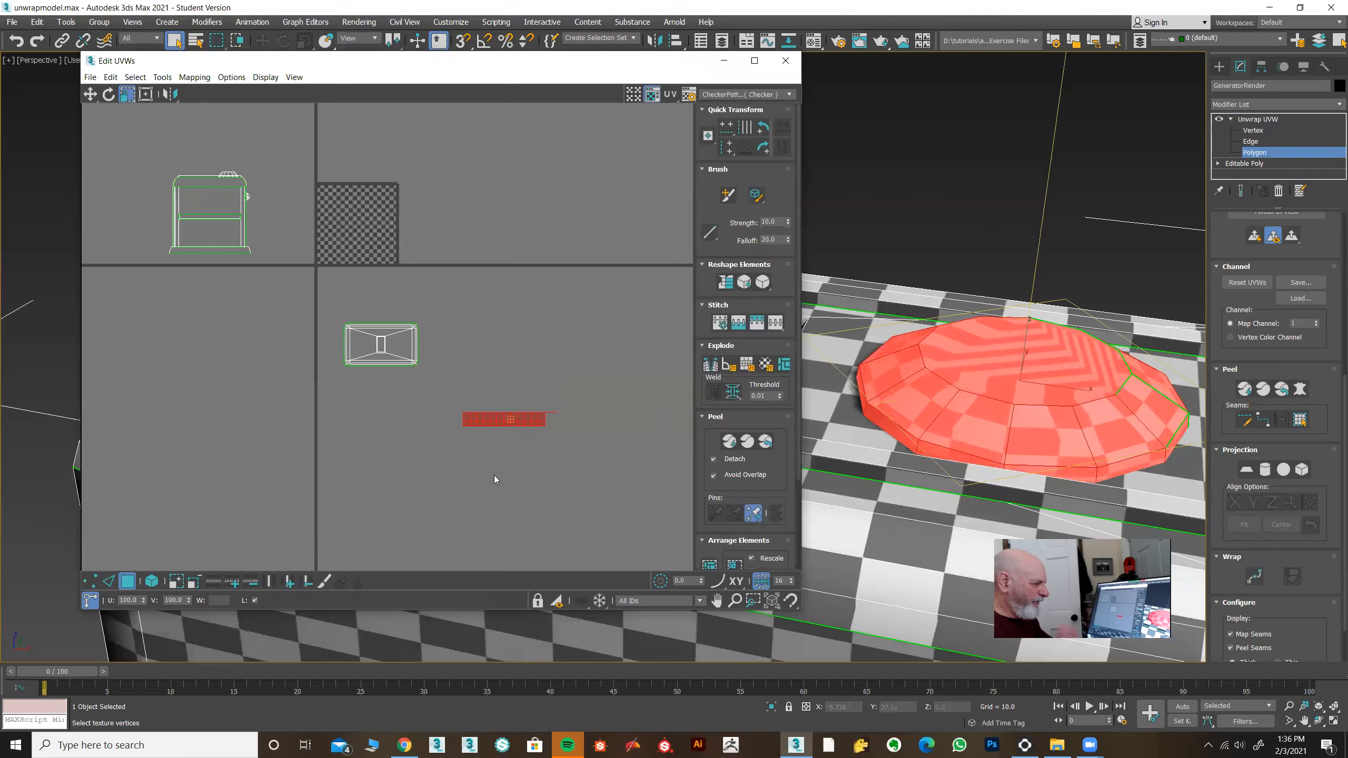
middle_click_drag(1080, 411, 1055, 398)
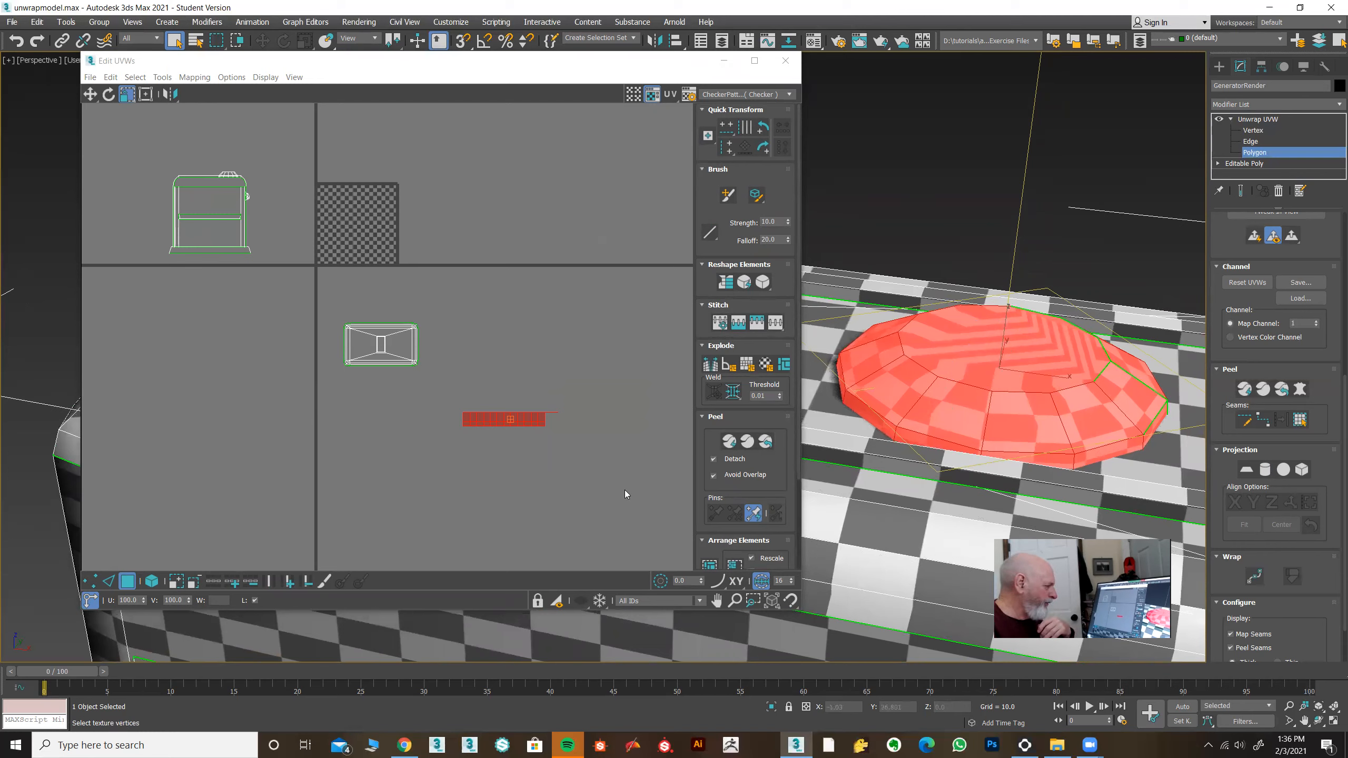
- Select the cap's flat top polygon and apply a planar projection to it
scroll(504, 452, "up", 3)
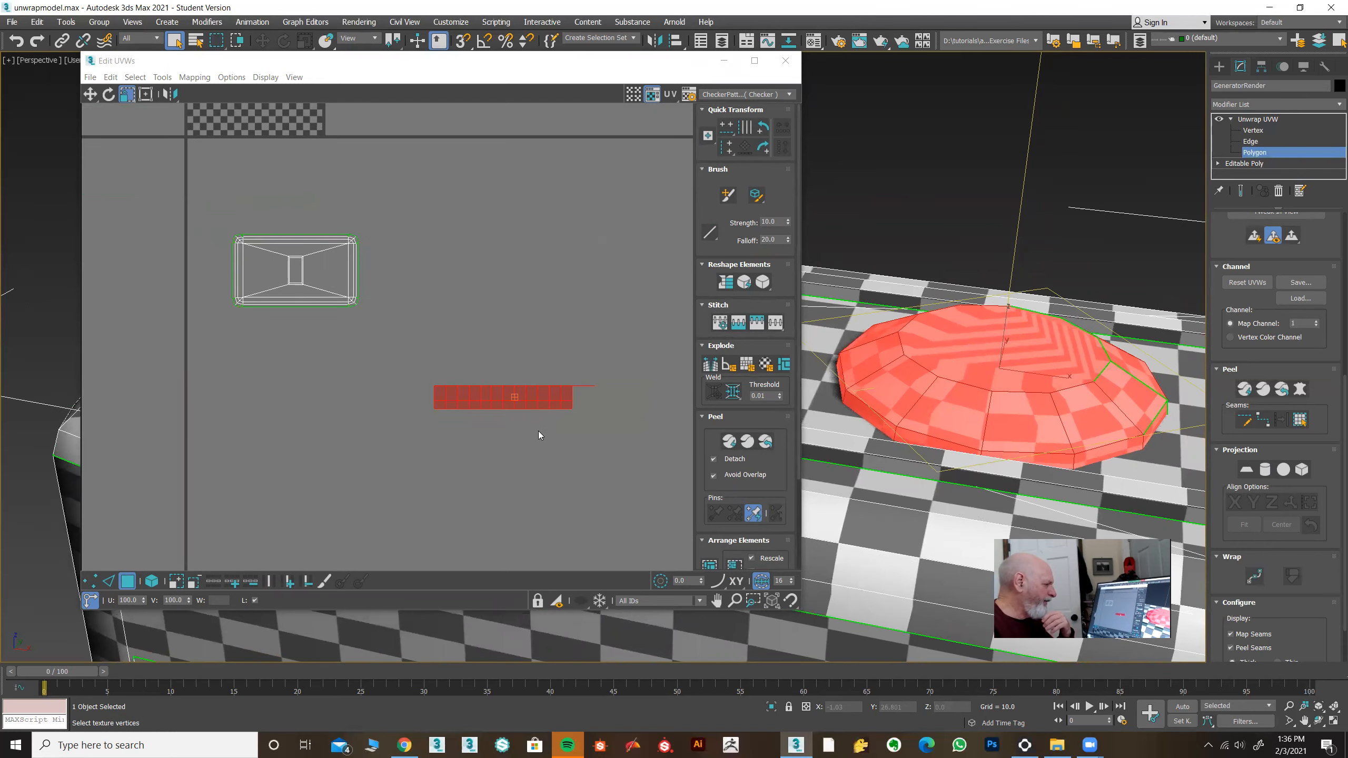
scroll(553, 443, "down", 2)
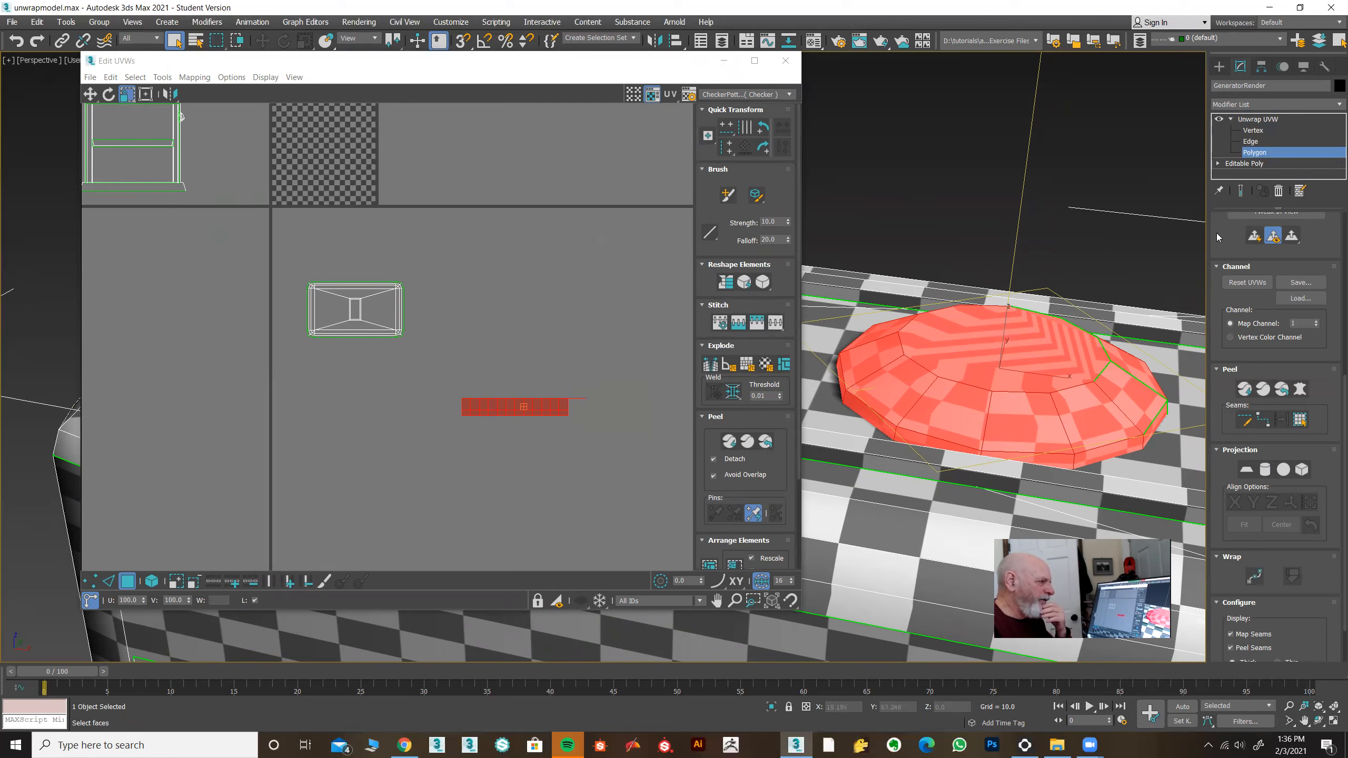
scroll(1216, 233, "up", 5)
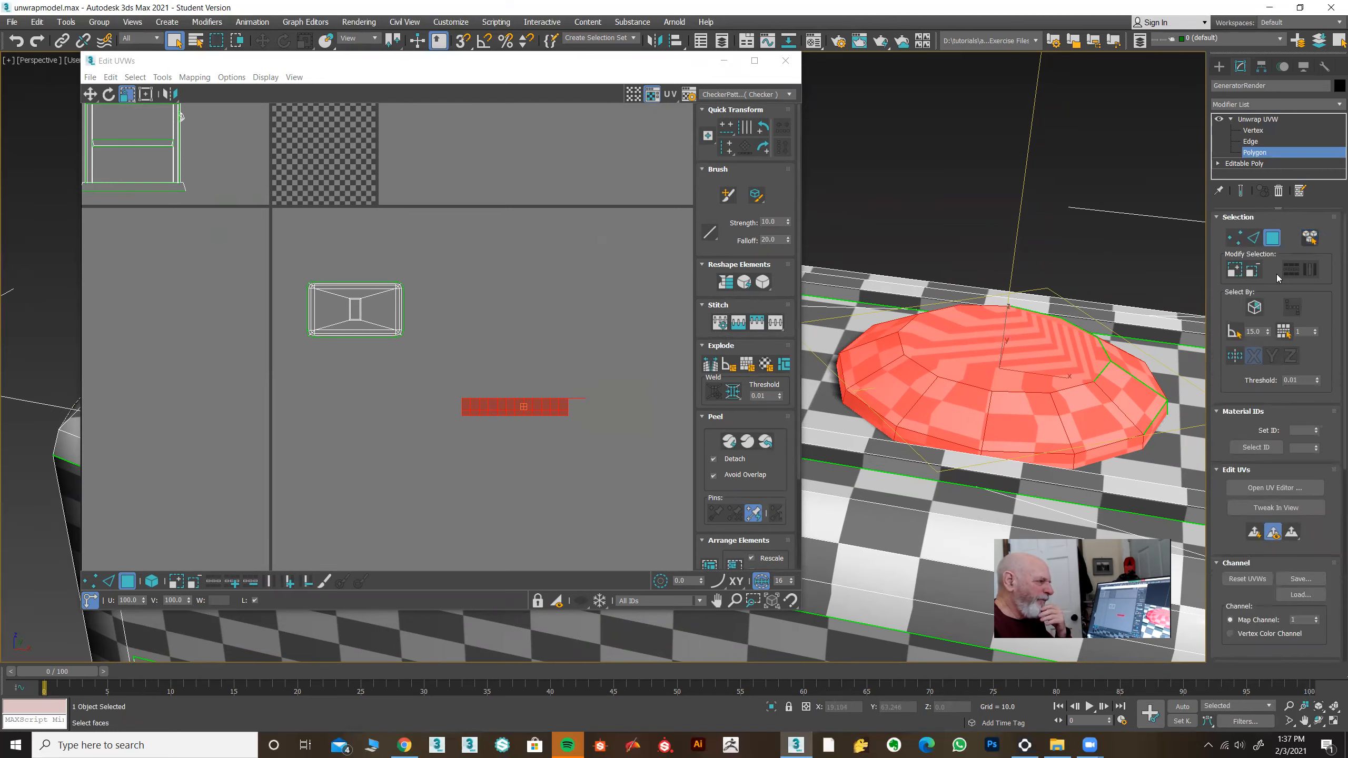
left_click(1007, 359)
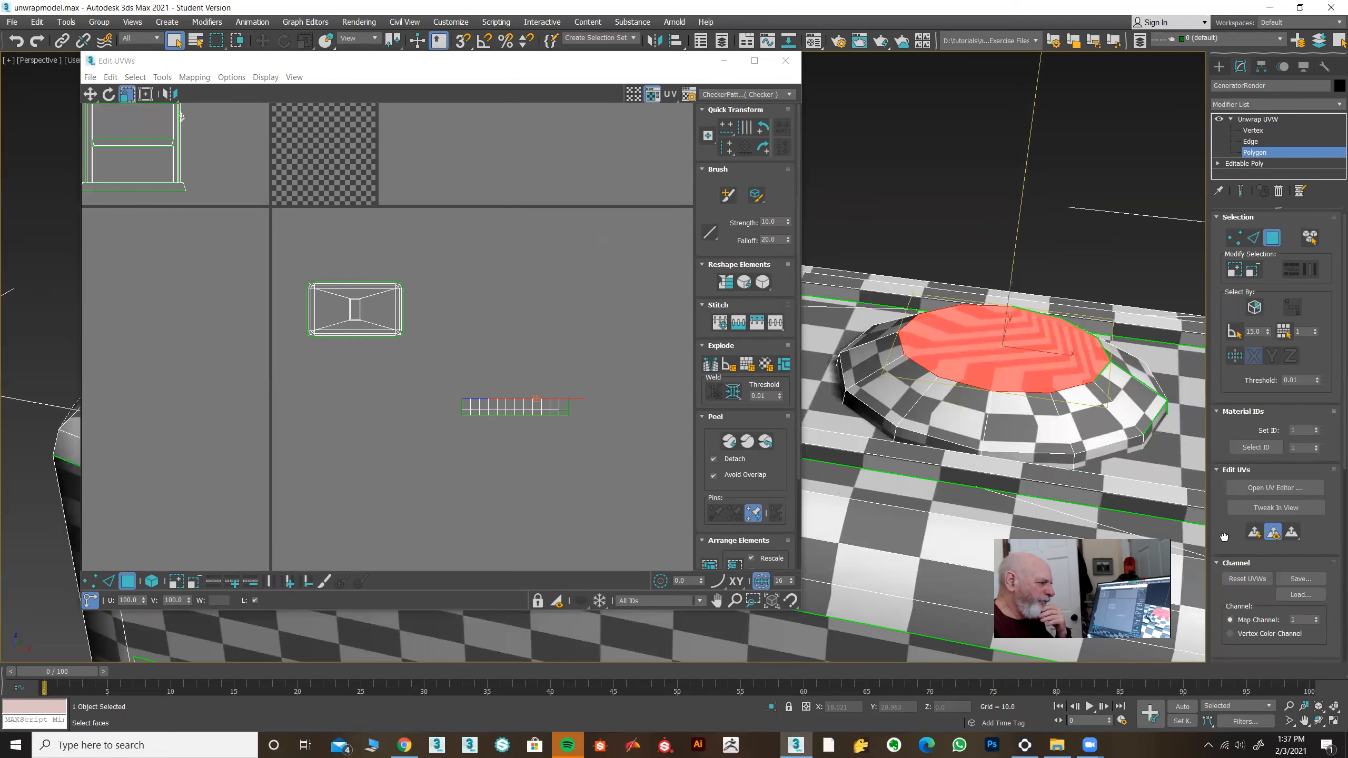
scroll(1224, 538, "down", 5)
left_click(1249, 503)
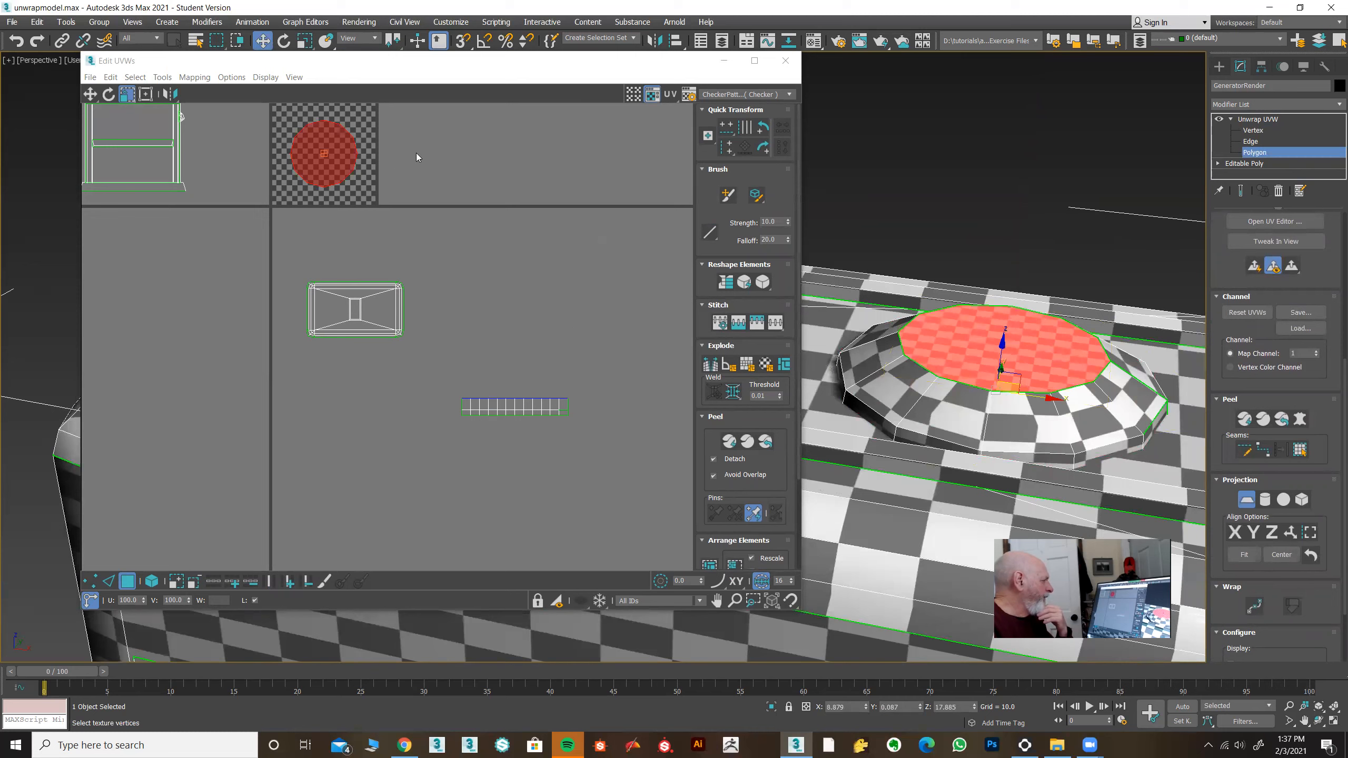
left_click(1245, 499)
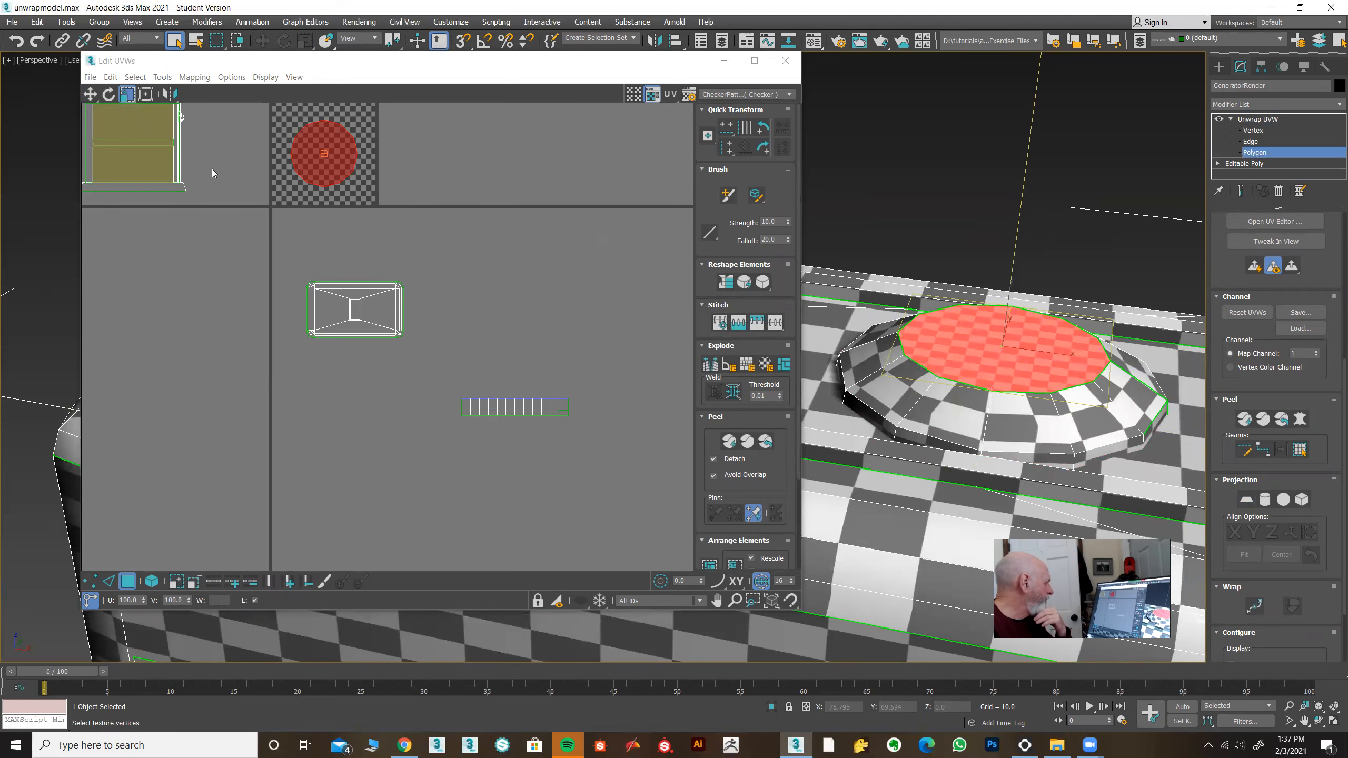
- Move the top face's UV disc off the checker tile, scale it to about 38%, and place it just above the side strip
left_click(90, 94)
left_click_drag(311, 153, 500, 350)
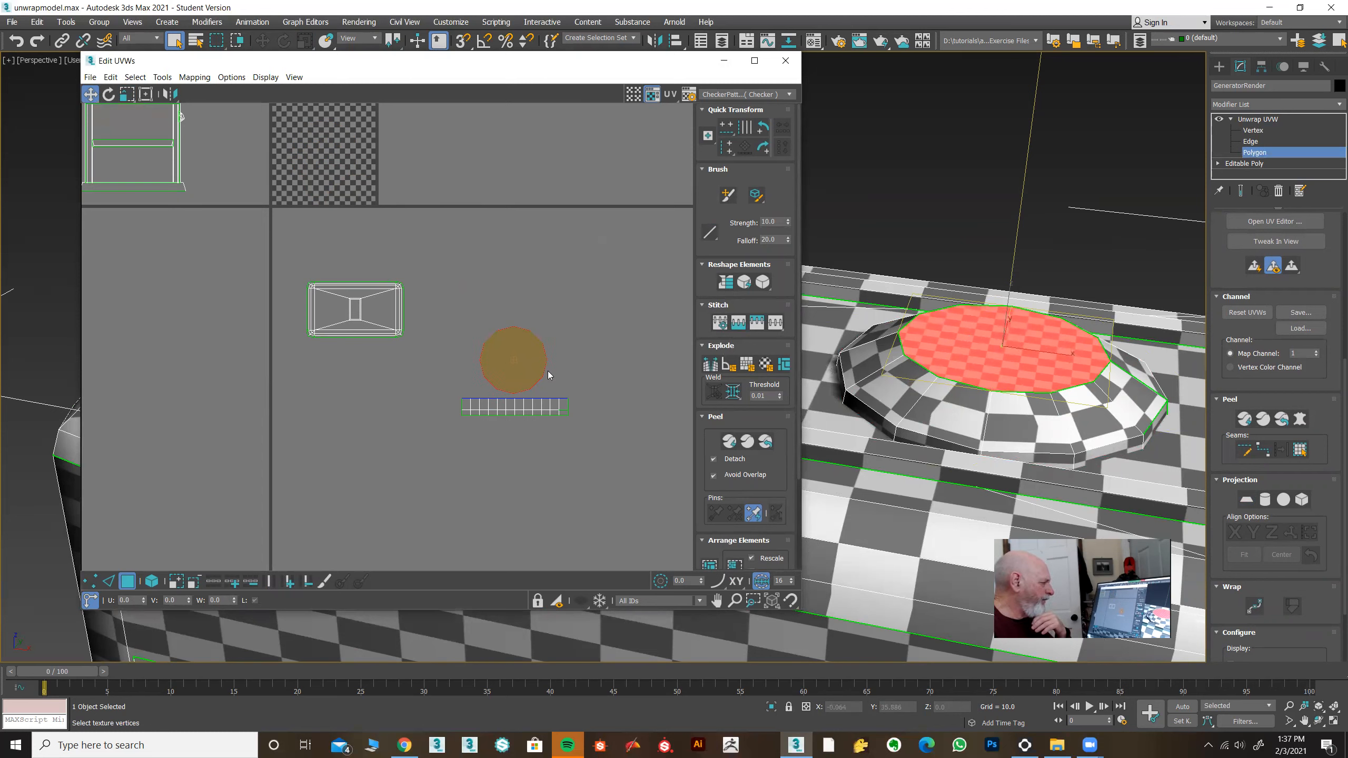
left_click(126, 93)
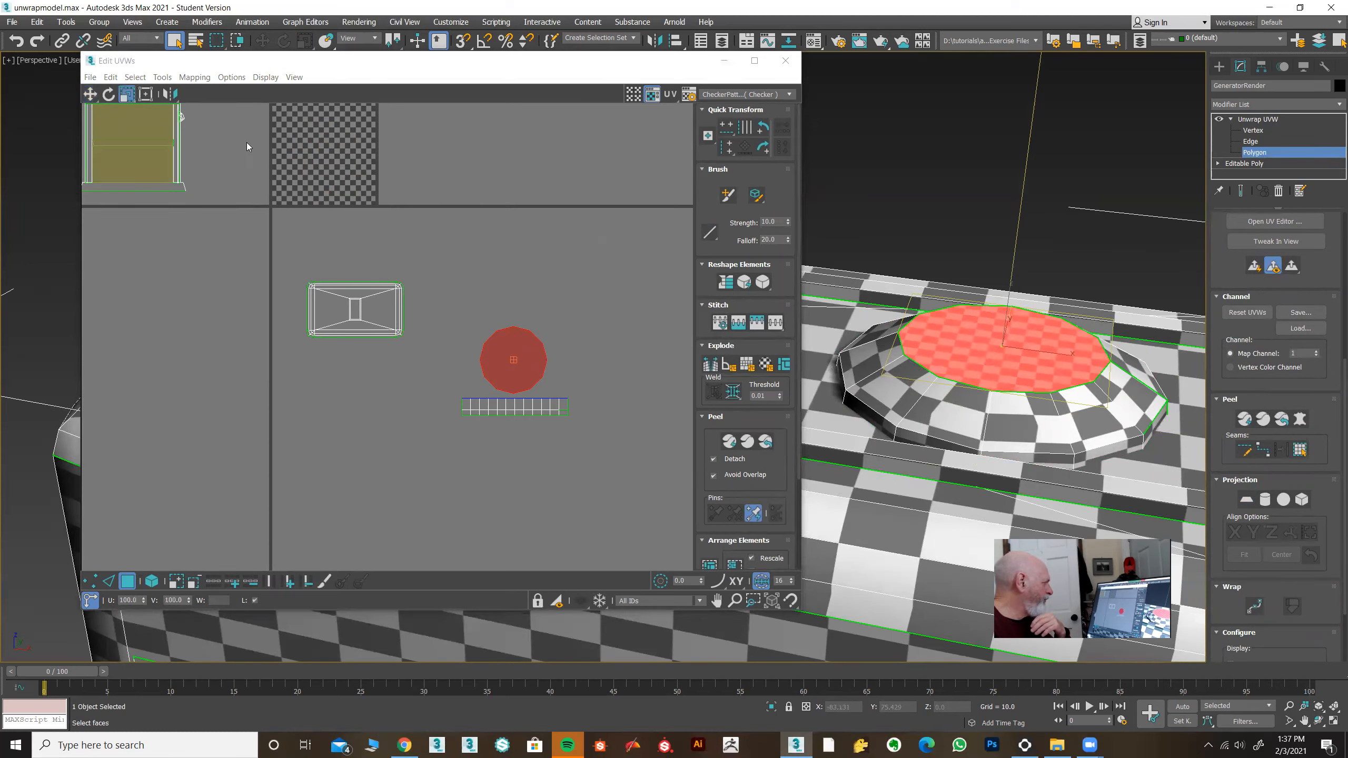
left_click_drag(513, 357, 502, 421)
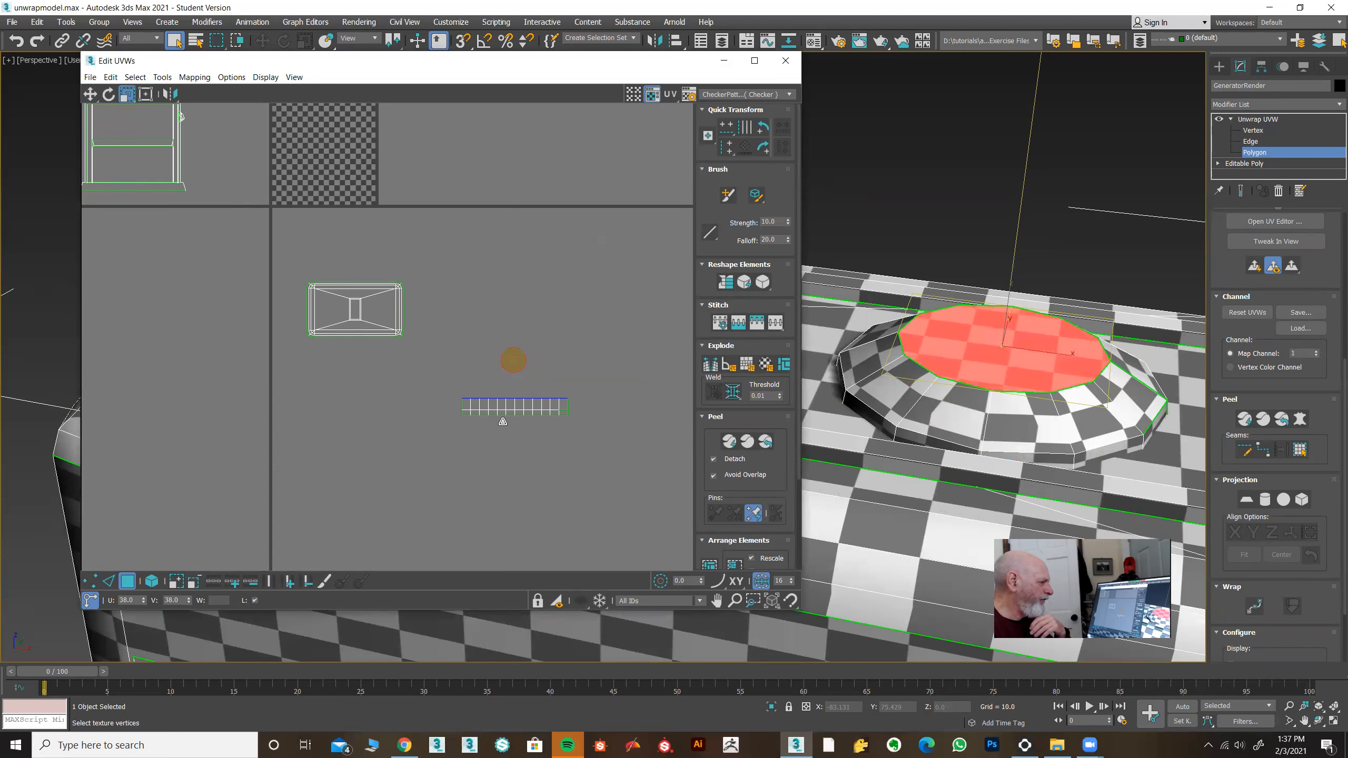
left_click(90, 94)
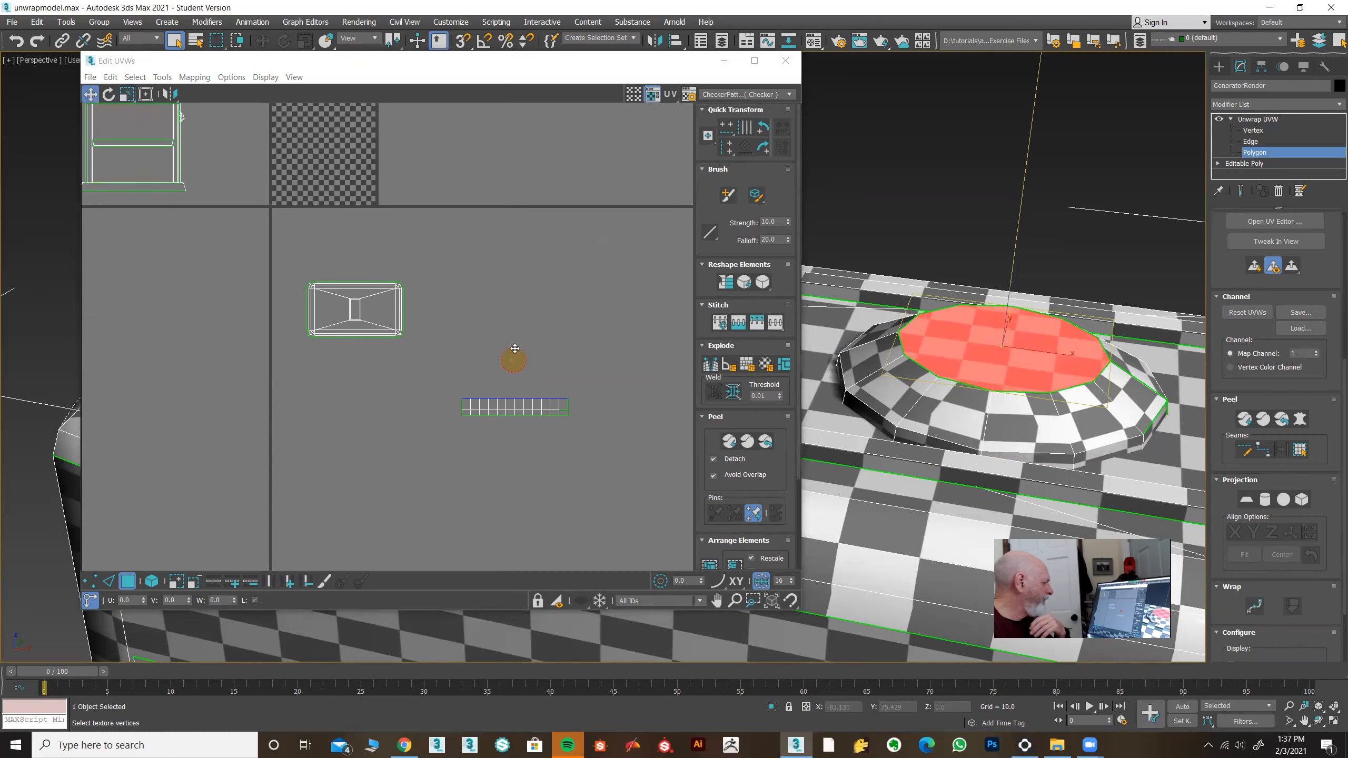
left_click_drag(515, 349, 516, 371)
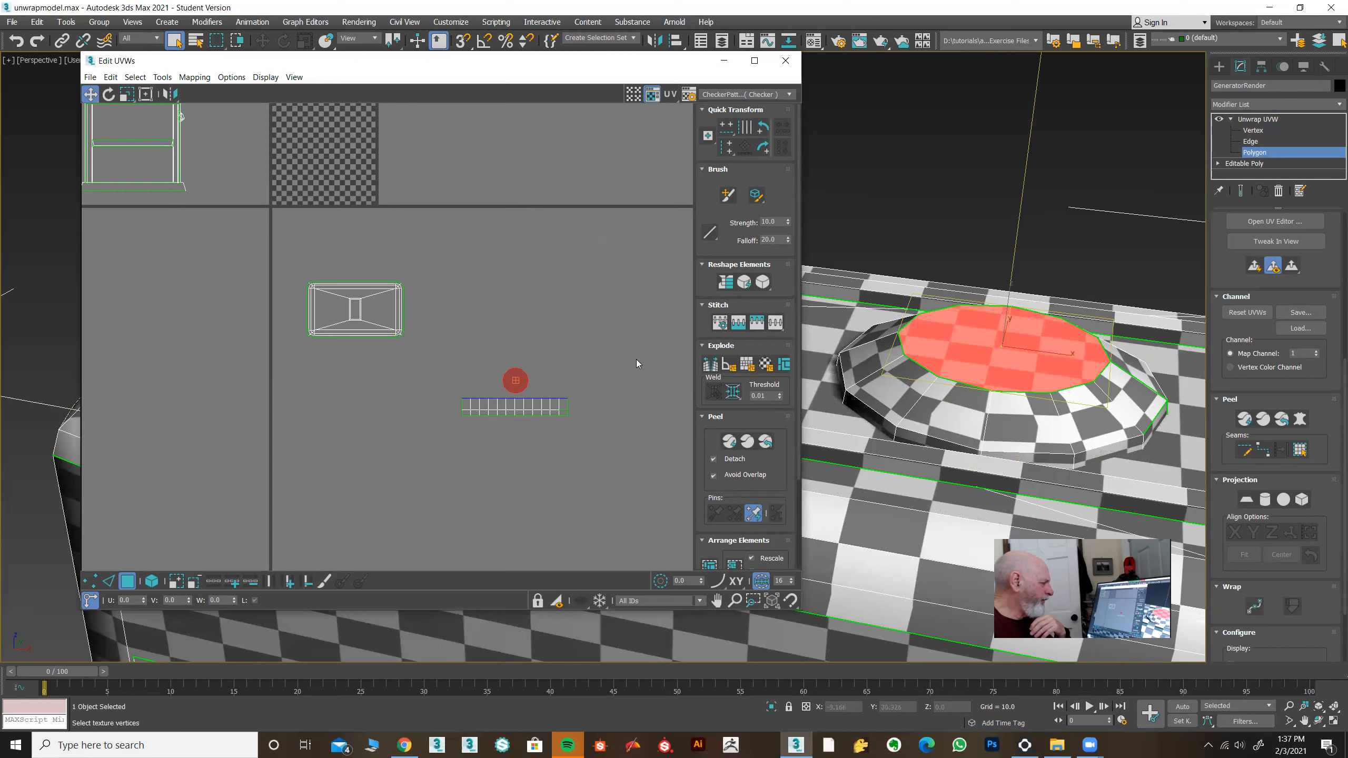
- Add the side strip to the disc selection, move both pieces into open space, and scale them down uniformly
left_click(530, 407, "ctrl")
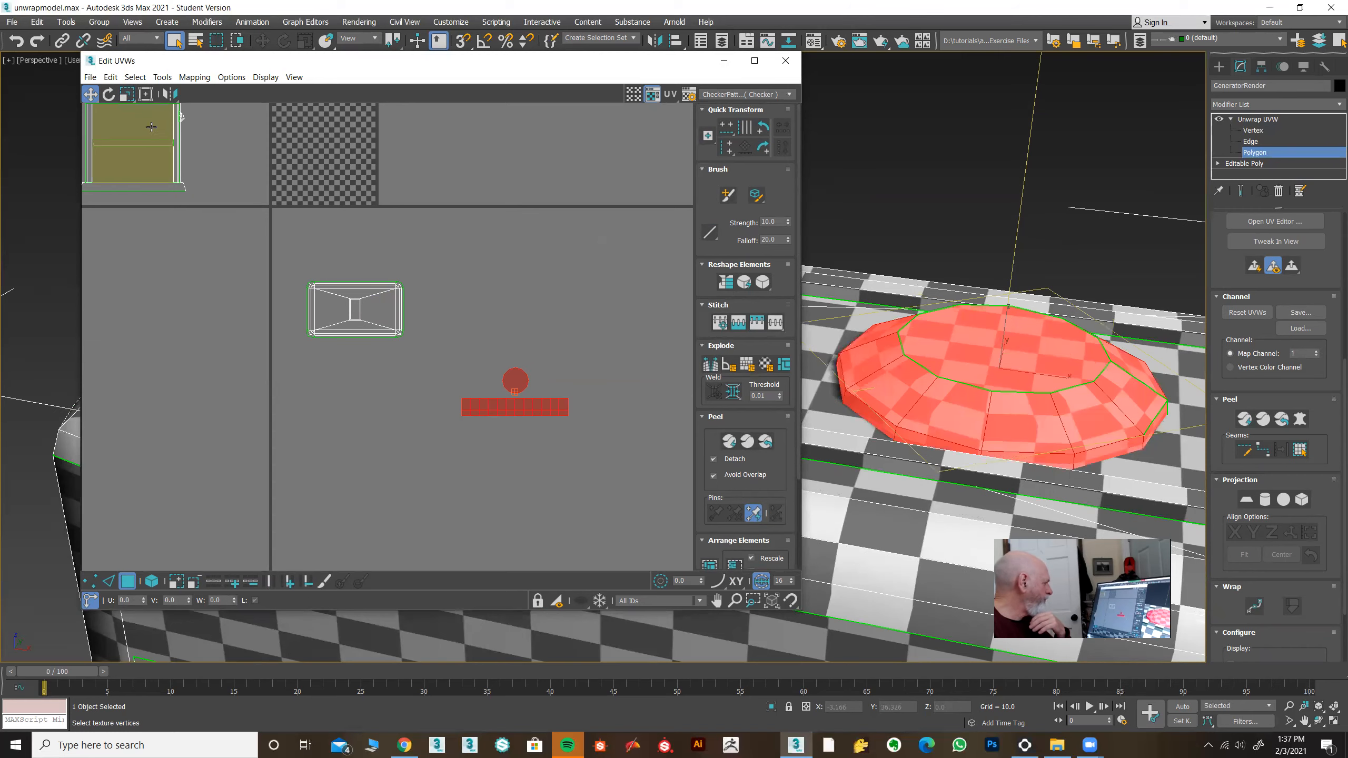
left_click_drag(516, 381, 444, 470)
left_click(127, 95)
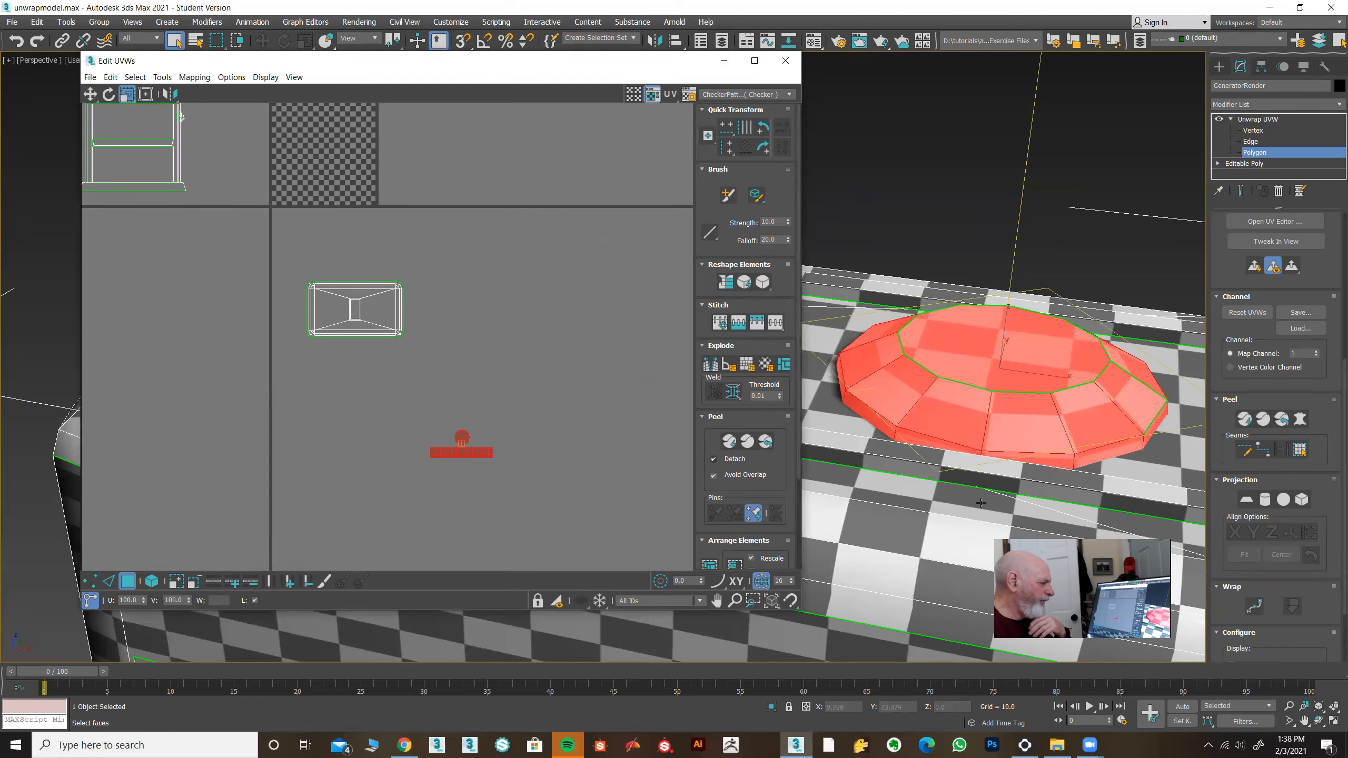
- Move the cap's disc and strip together to just below the rectangular UV cluster
middle_click_drag(608, 457, 536, 481)
left_click_drag(467, 61, 395, 56)
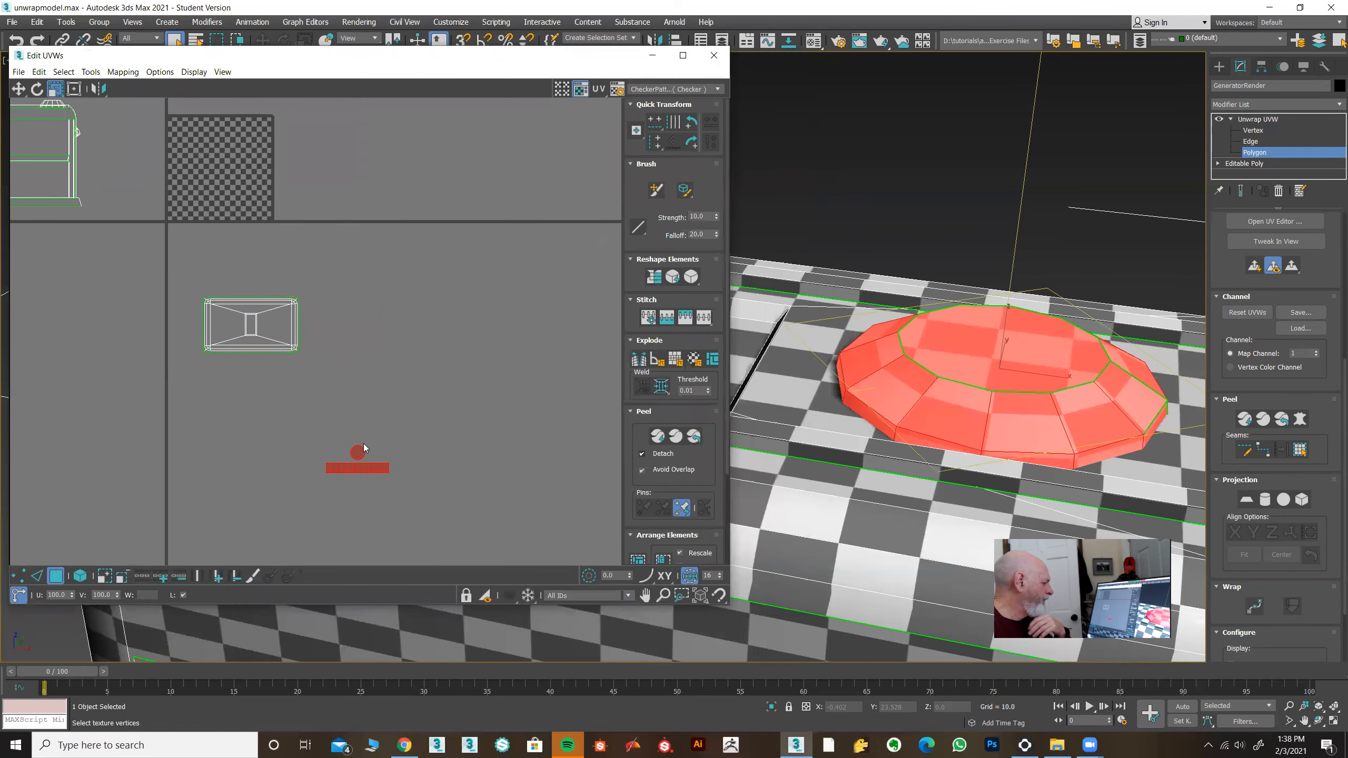
key("w")
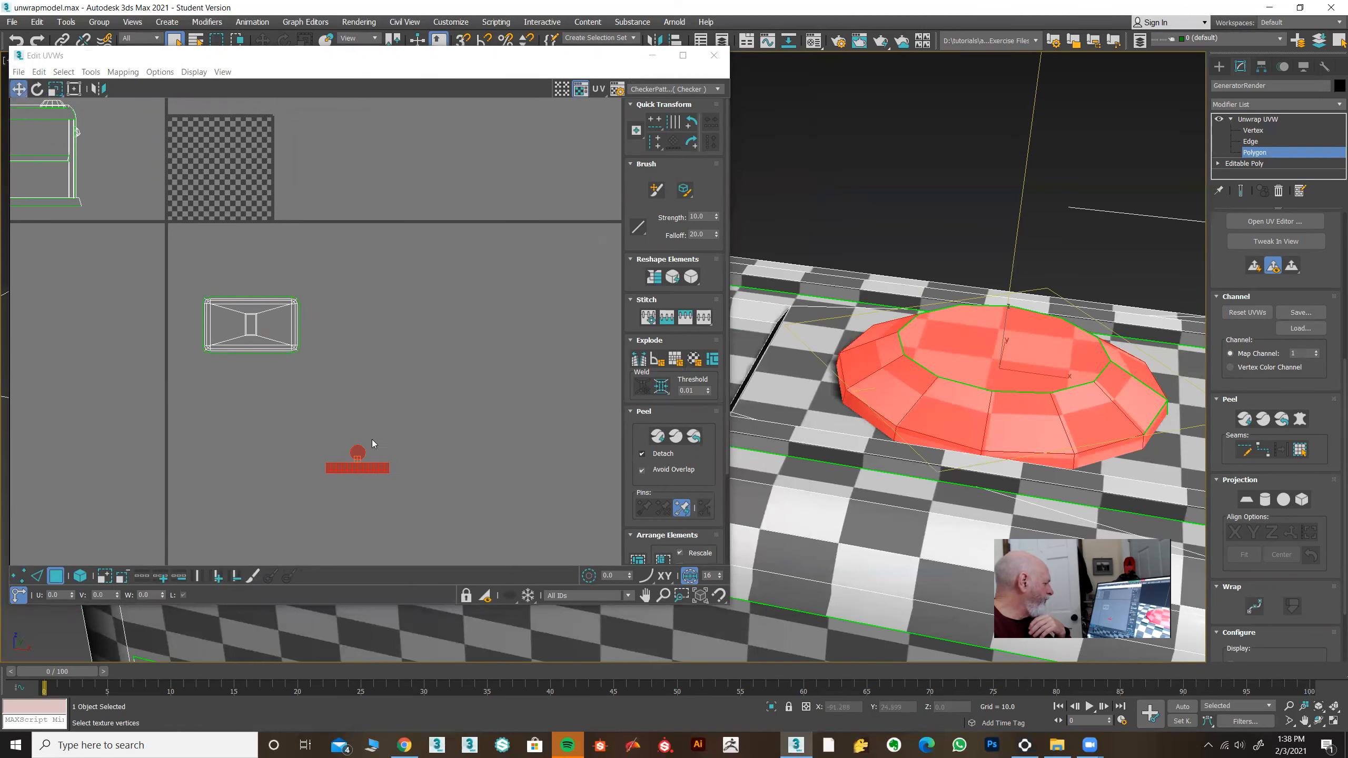
left_click_drag(357, 448, 232, 371)
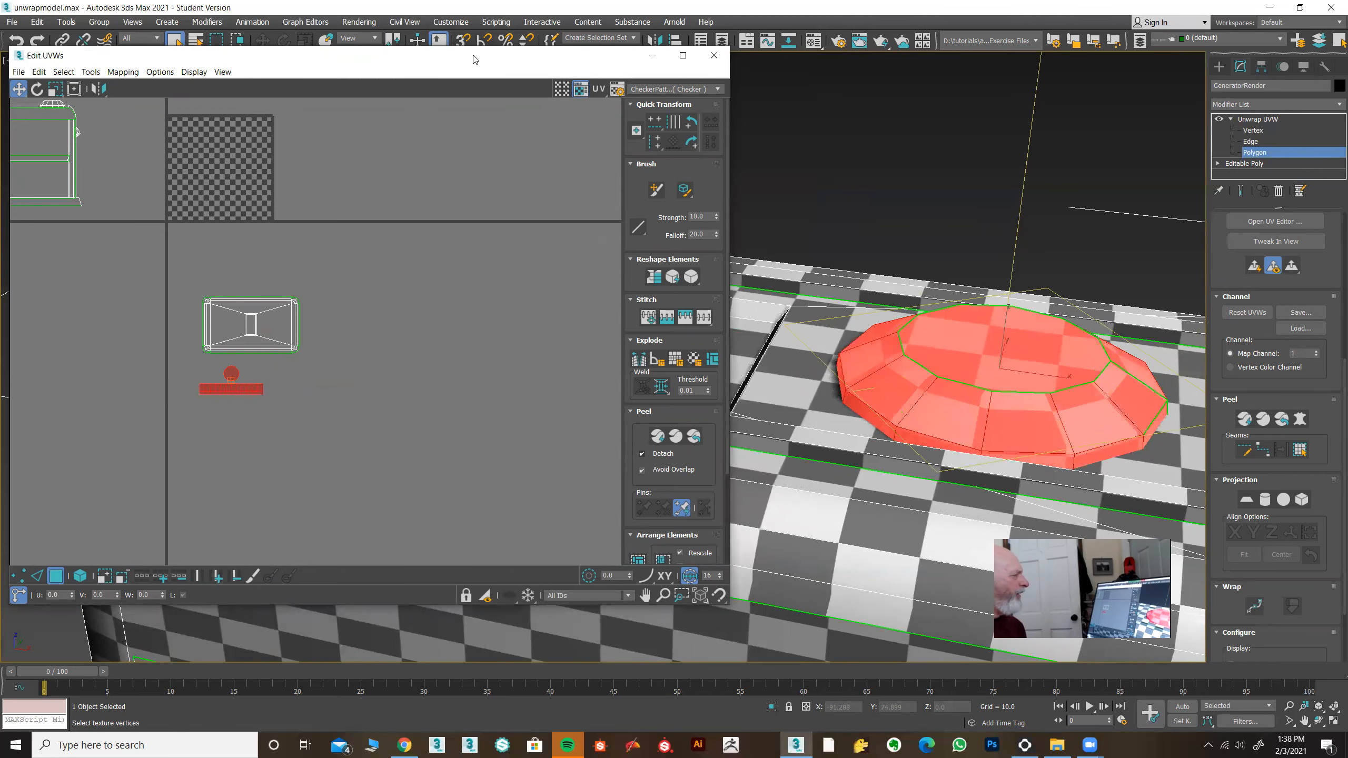
- Bring the roof's second round cap into view and copy the UVs of the finished cap
left_click_drag(468, 63, 262, 101)
middle_click_drag(695, 224, 829, 223)
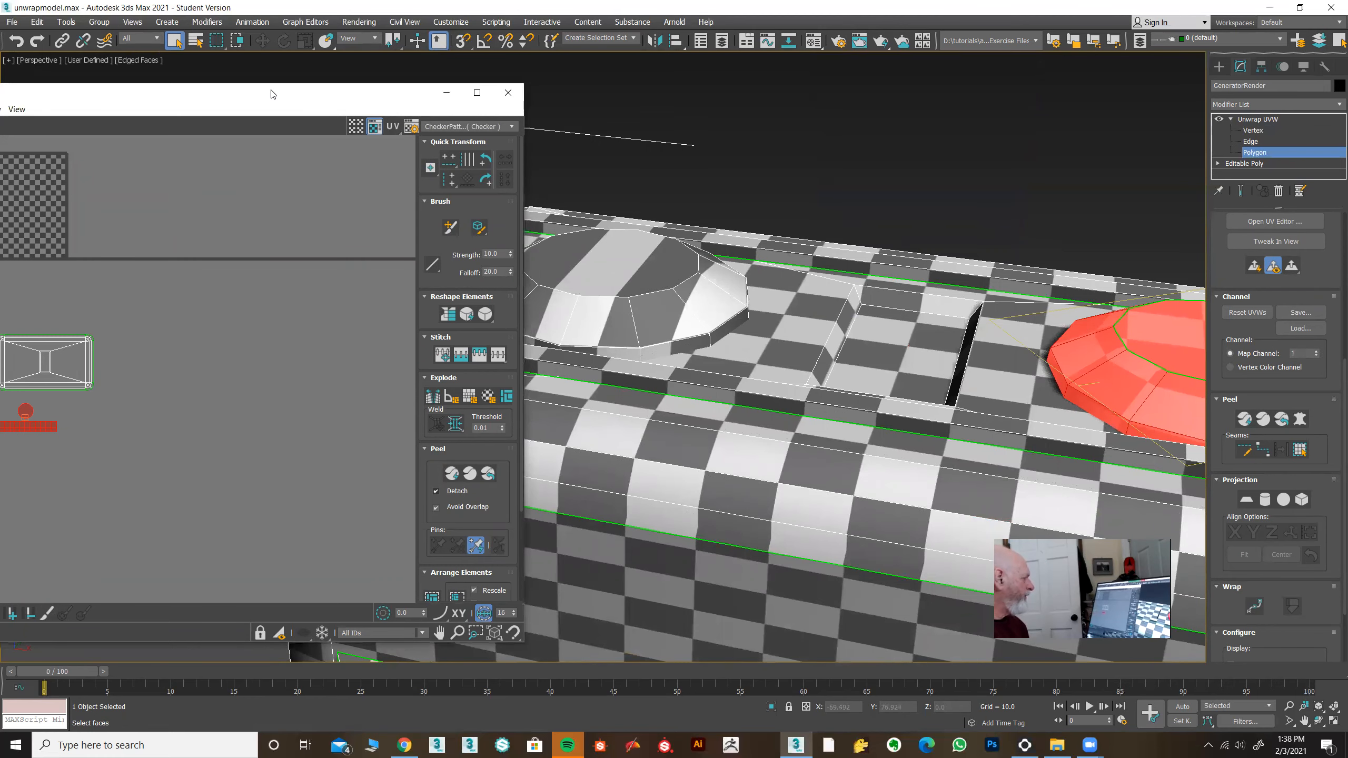
left_click_drag(271, 94, 579, 83)
left_click(142, 99)
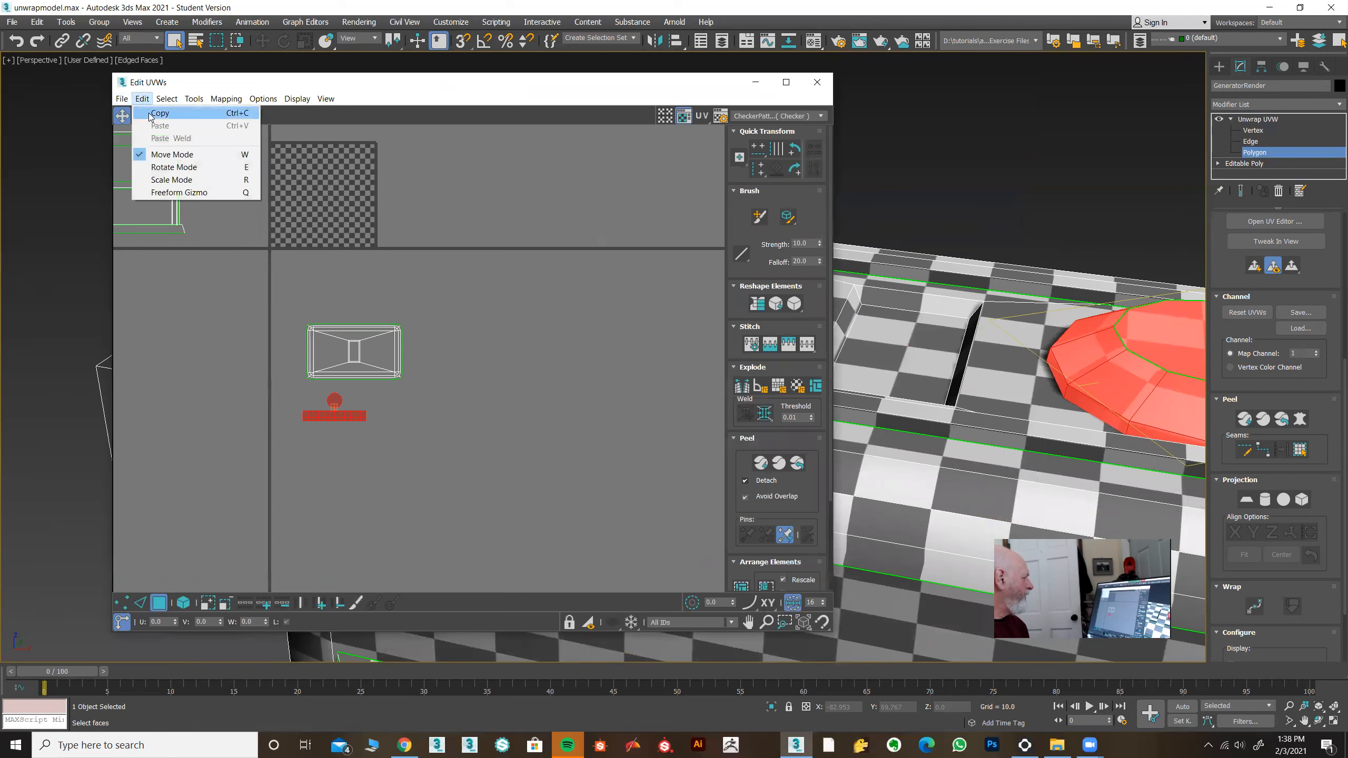
left_click(159, 113)
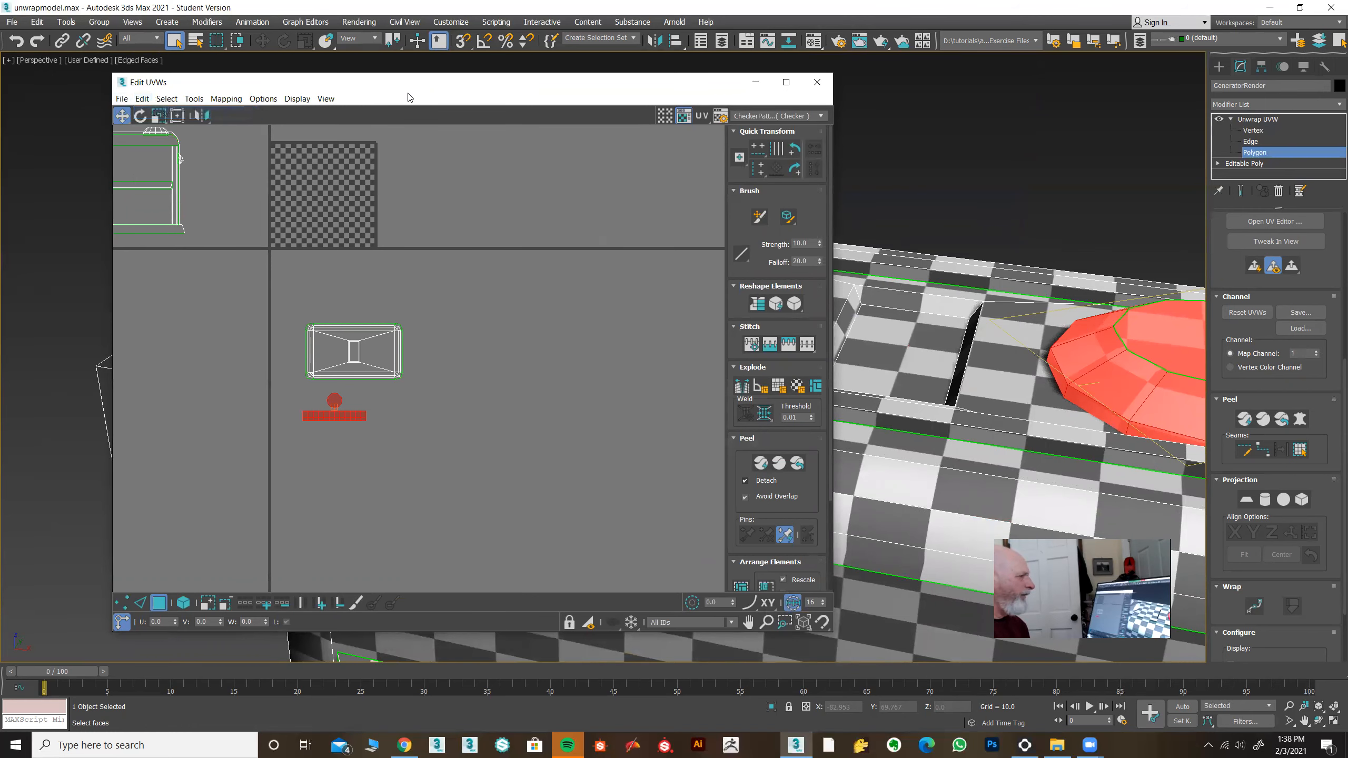
- Turn on element selection and select the entire second round cap on the roof
left_click_drag(409, 98, 156, 136)
scroll(1273, 249, "up", 5)
left_click(1310, 239)
left_click(669, 301)
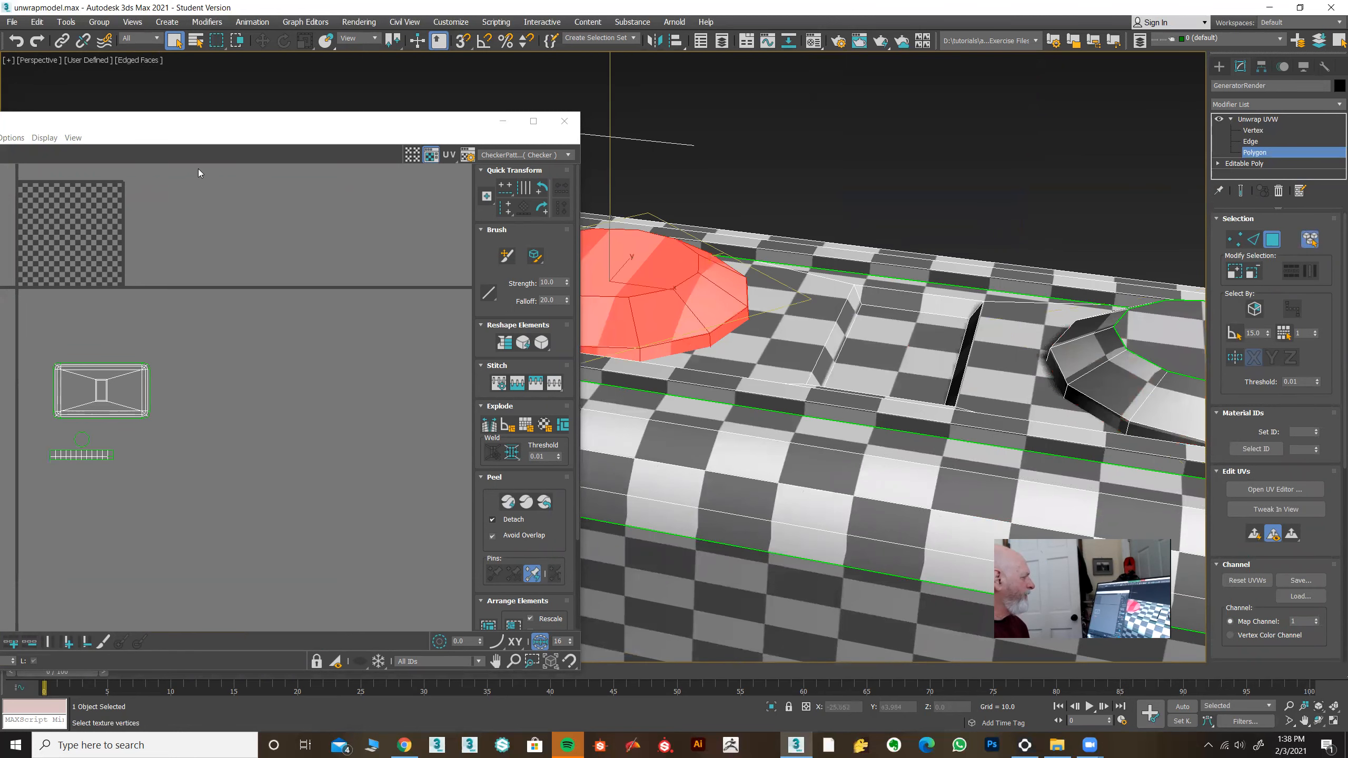
- Paste the copied UVs onto the second round cap so its pieces overlap the first cap's disc and strip
left_click_drag(163, 131, 529, 110)
left_click(255, 117)
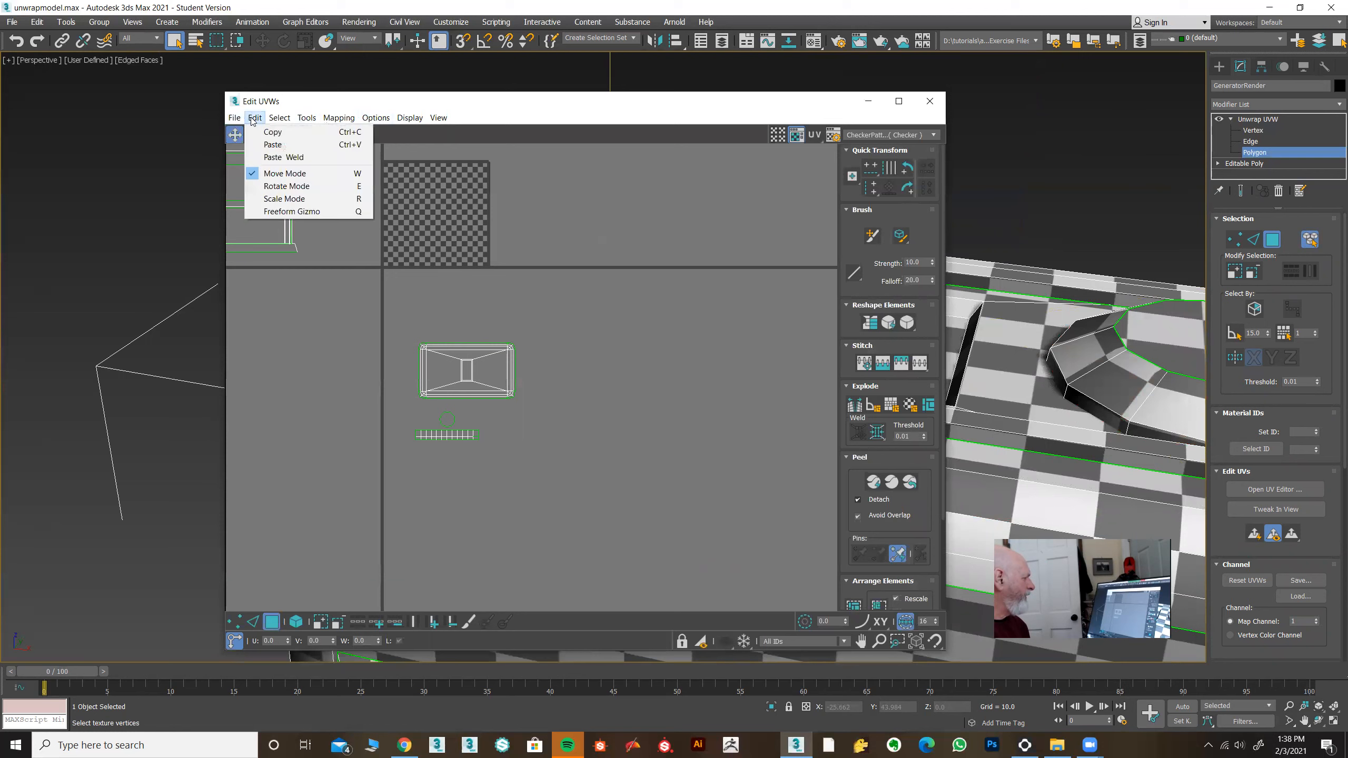
left_click(268, 131)
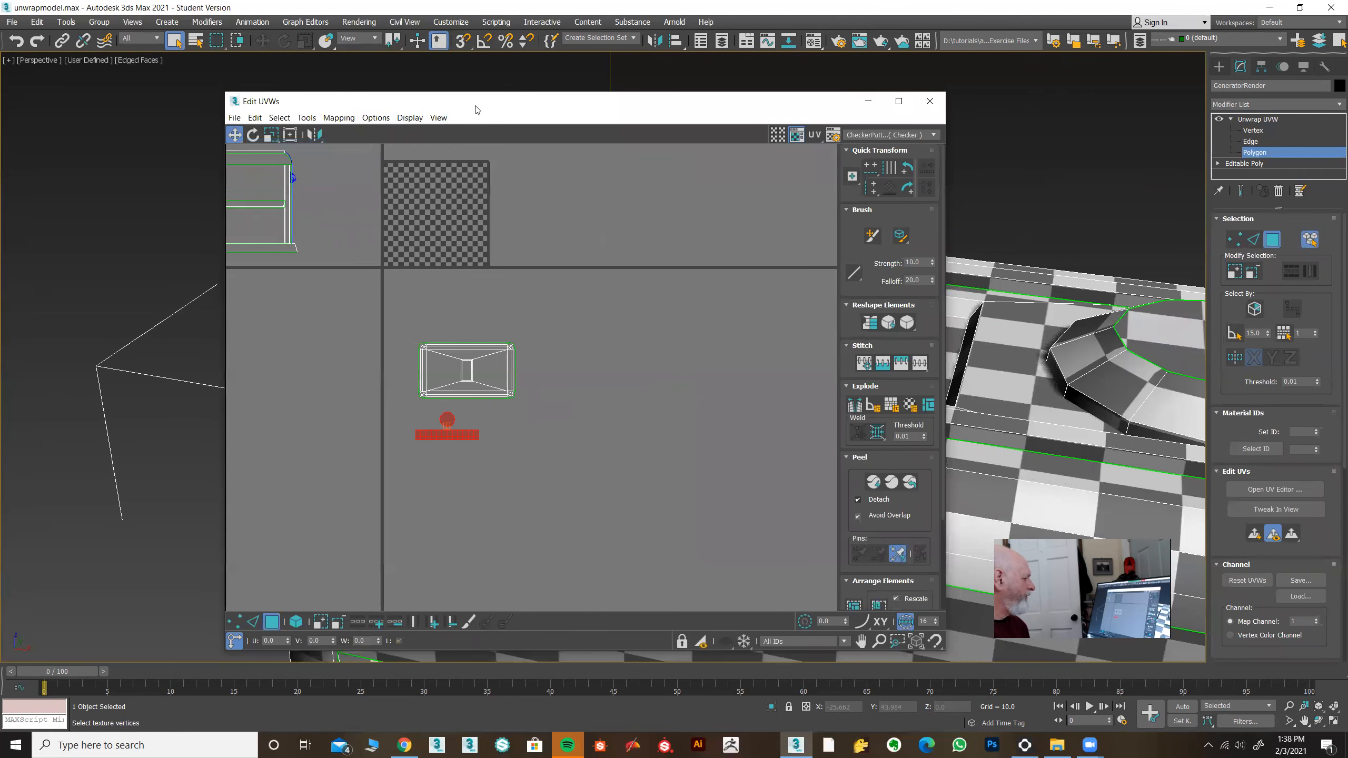
left_click_drag(475, 110, 373, 156)
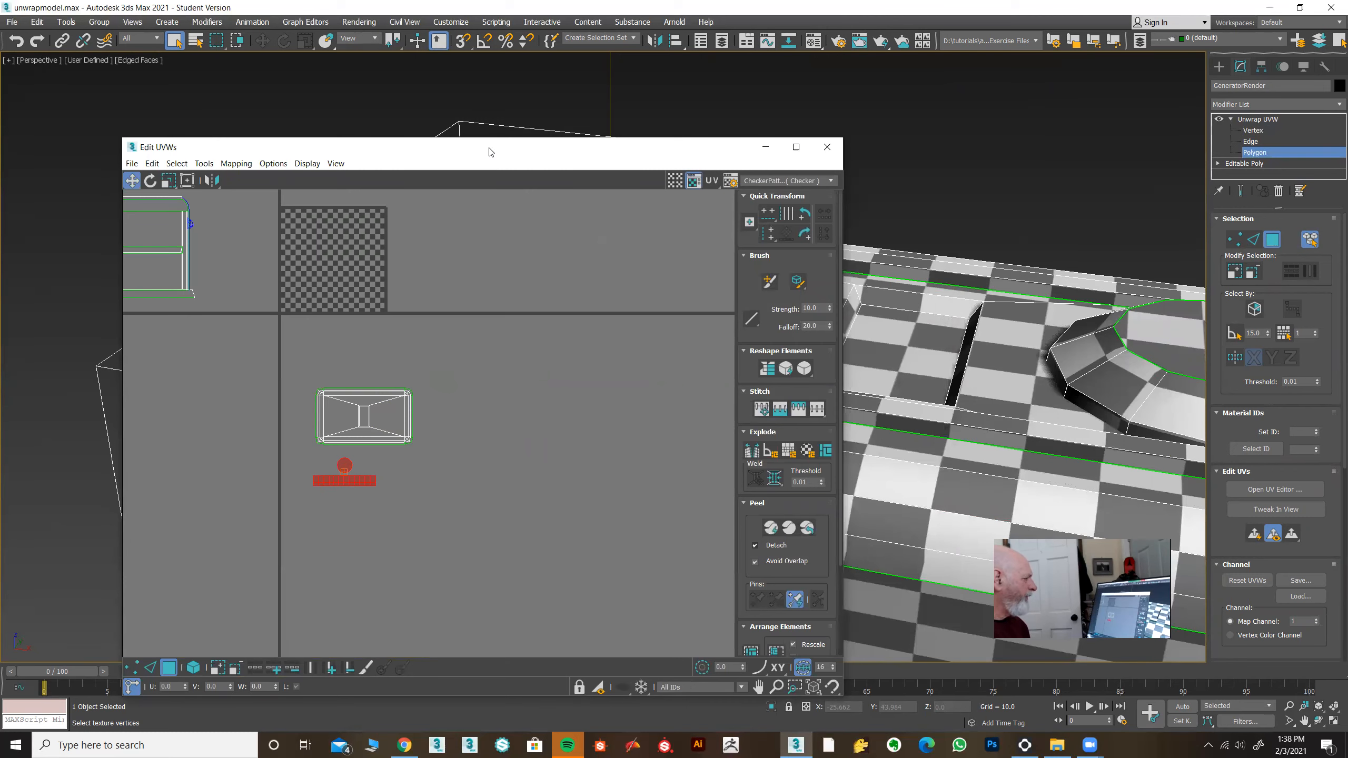
- Check the second cap's checker pattern on the roof and move its disc and strip off the first cap's, to their right
left_click_drag(489, 152, 497, 136)
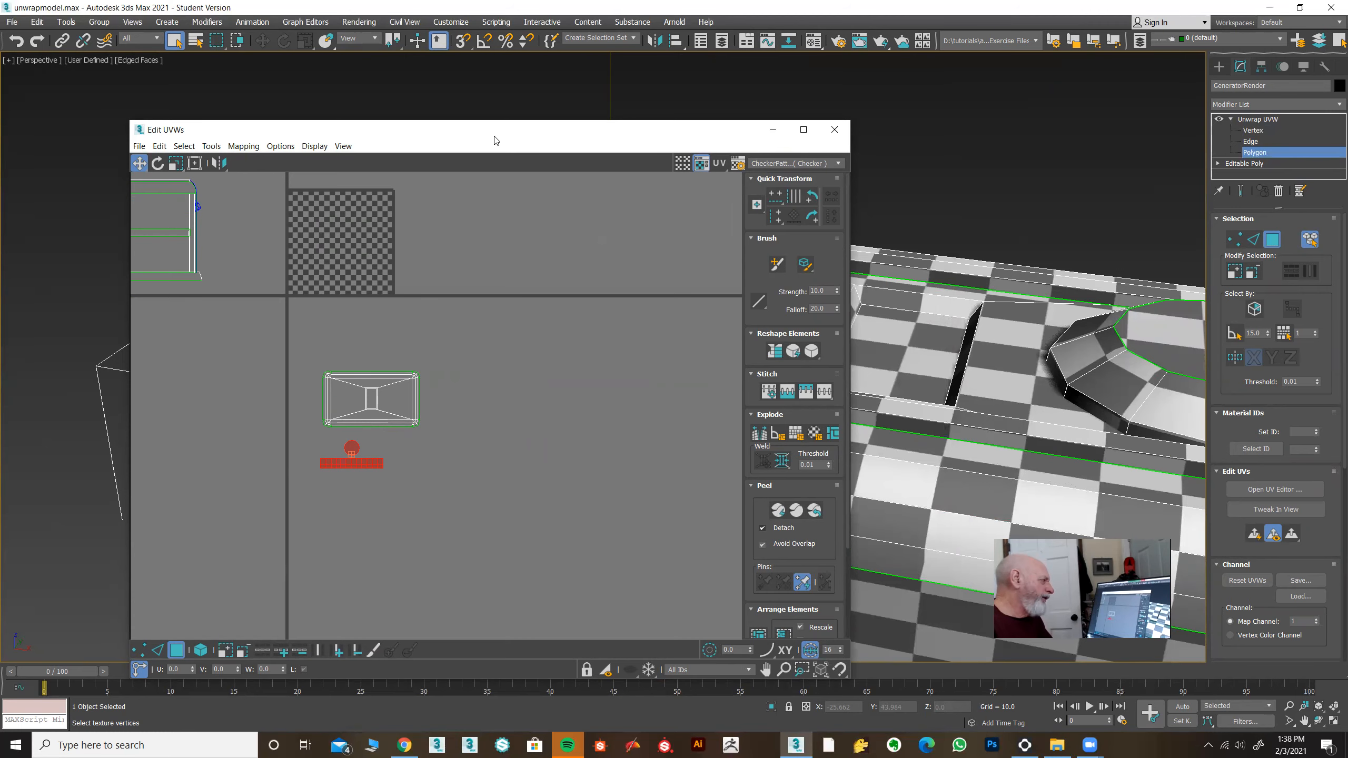
left_click_drag(494, 140, 198, 129)
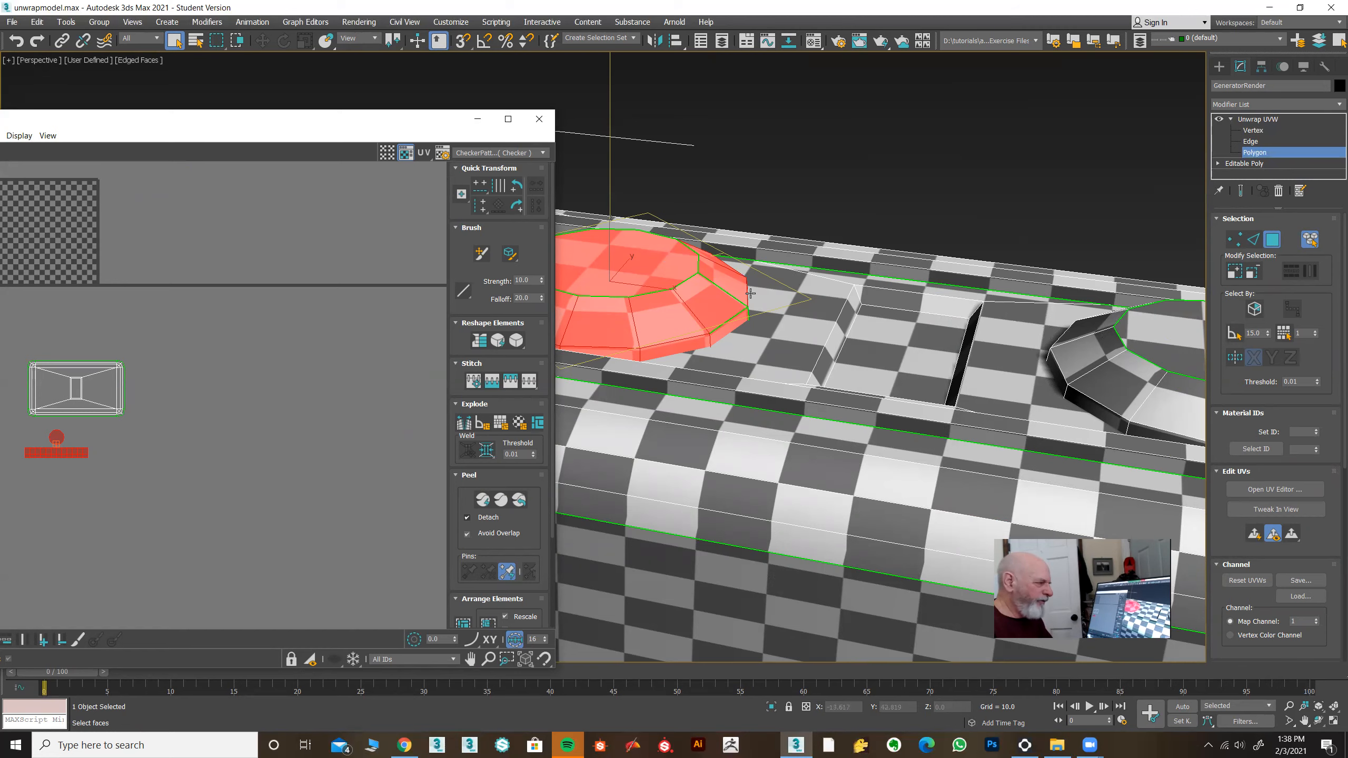
middle_click_drag(736, 380, 782, 208)
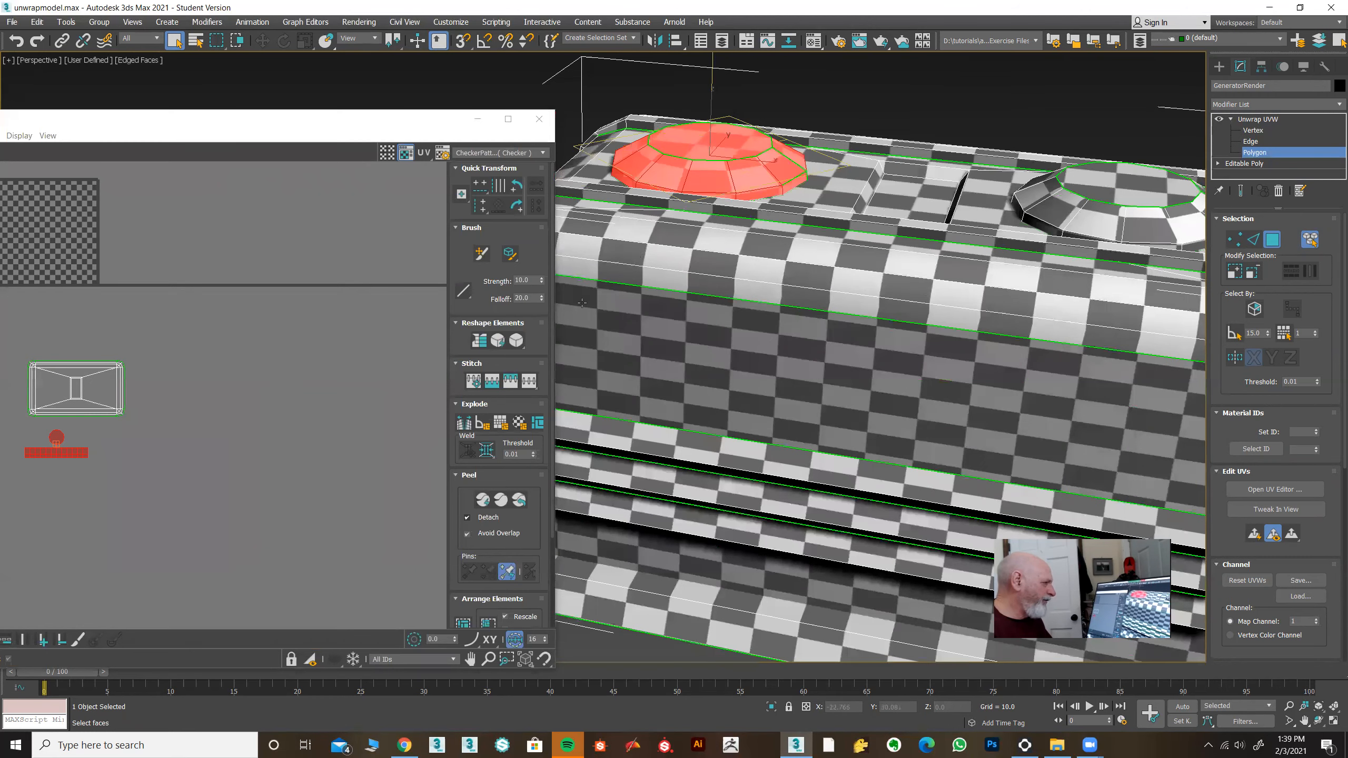
left_click_drag(55, 436, 151, 448)
left_click_drag(188, 125, 524, 92)
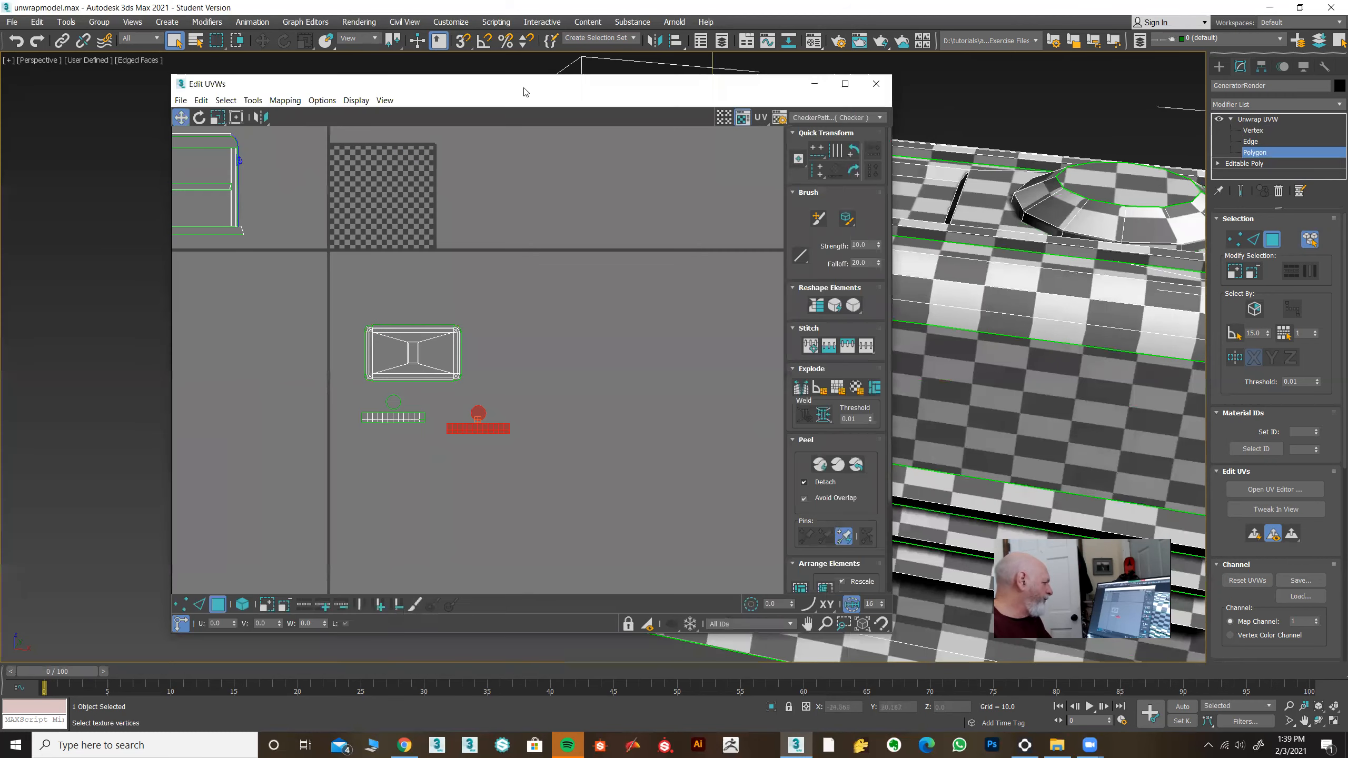
- Turn on angle snap and try to rotate the second cap's disc and strip together by half a turn
left_click(199, 118)
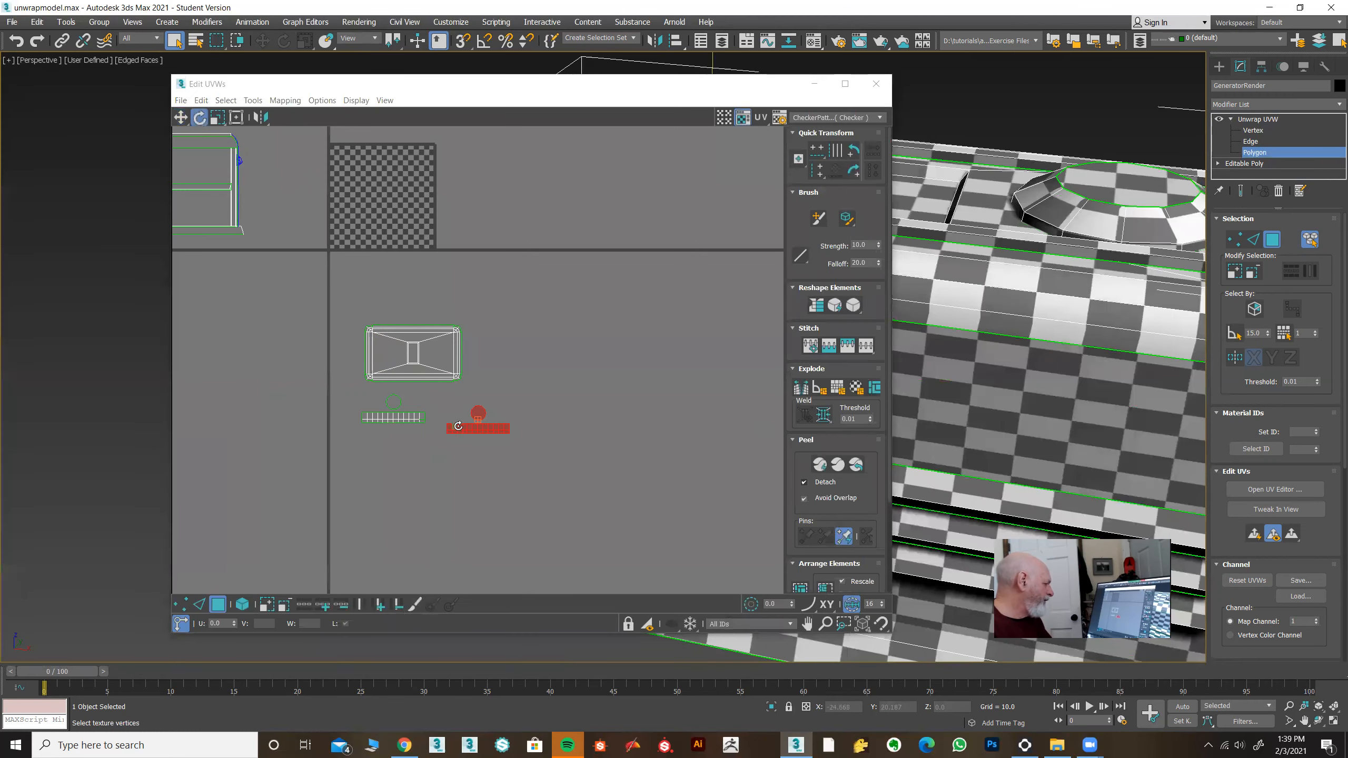
left_click_drag(458, 429, 460, 436)
right_click(460, 437)
left_click(484, 40)
left_click_drag(470, 425, 609, 326)
- Place the second cap's disc and strip directly below the first cap's pieces, with the disc above the strip
left_click(181, 117)
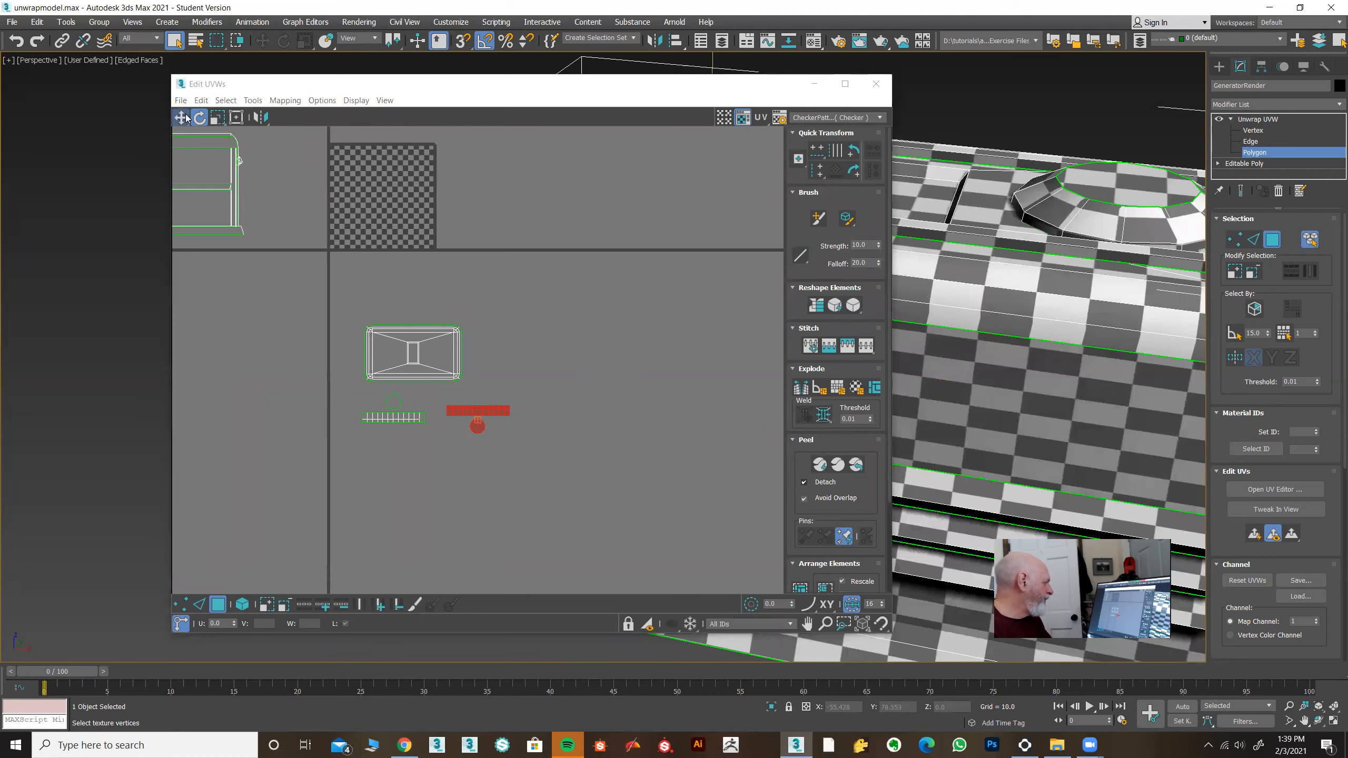
left_click_drag(489, 409, 388, 455)
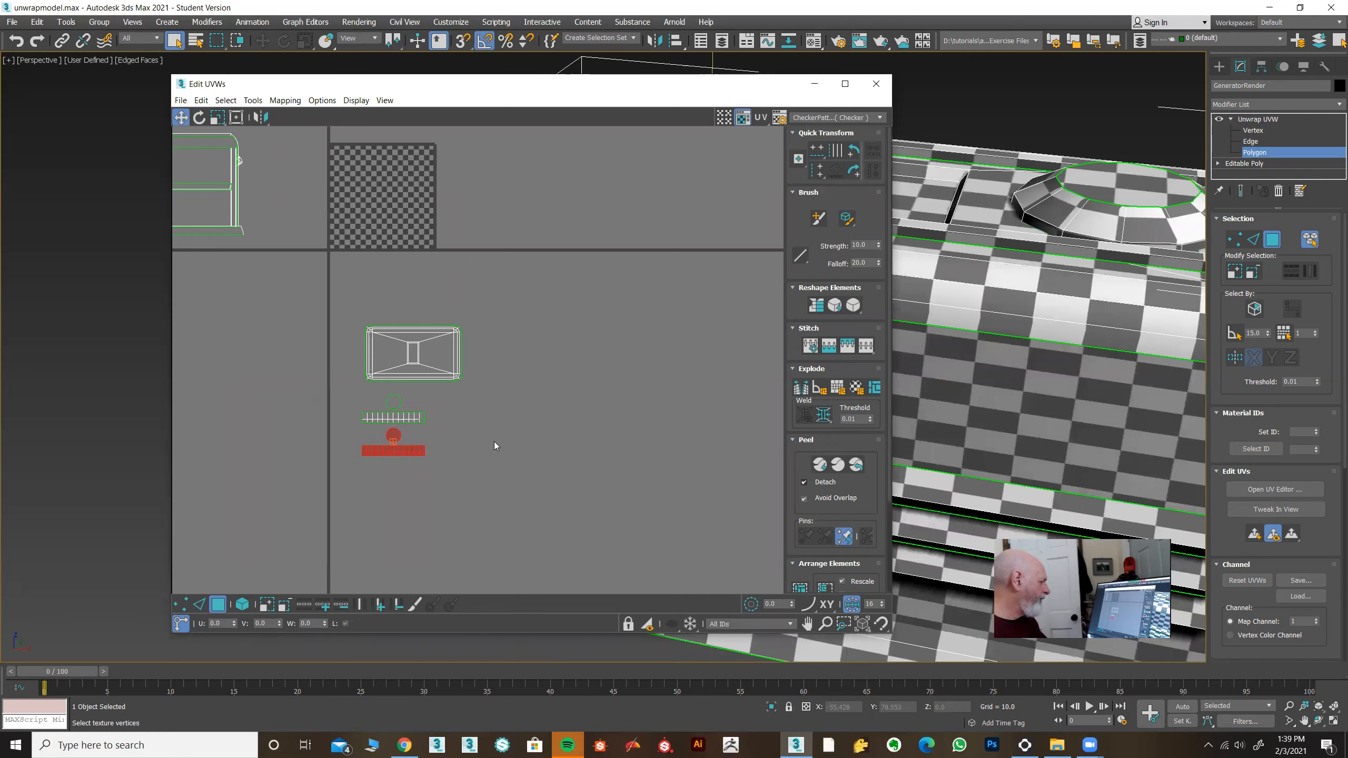